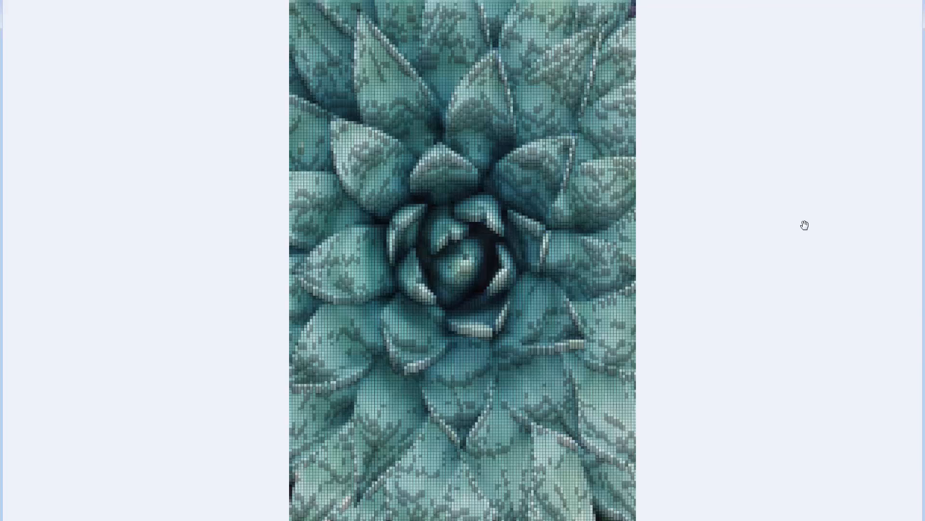
Step: Examine the block-effect samples of the succulent, the runner and the security-camera wall, including their close-up detail
scroll(562, 215, "up", 2)
scroll(562, 215, "up", 2)
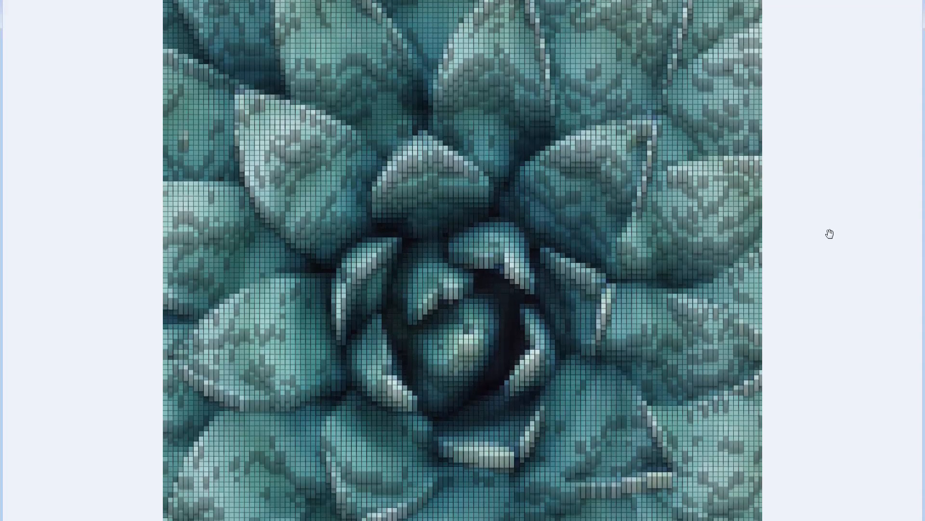
key("Right")
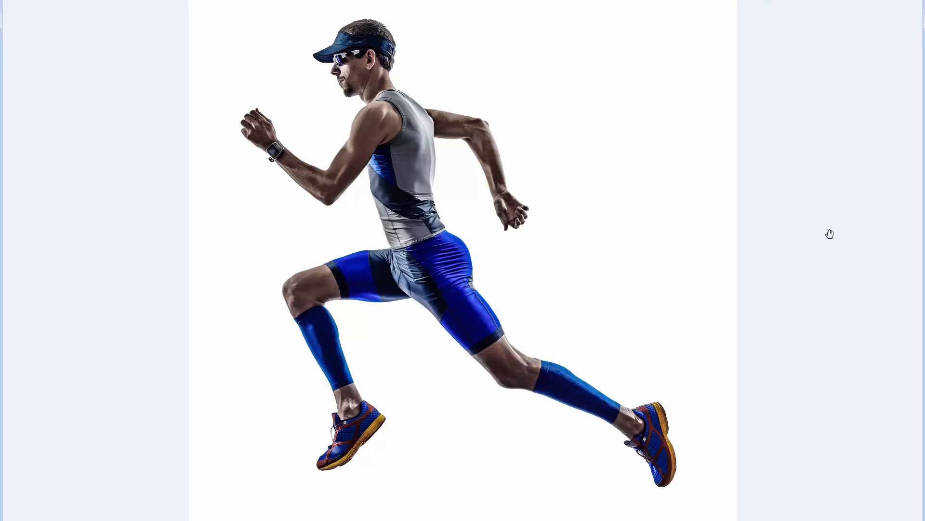
key("Right")
key("Right")
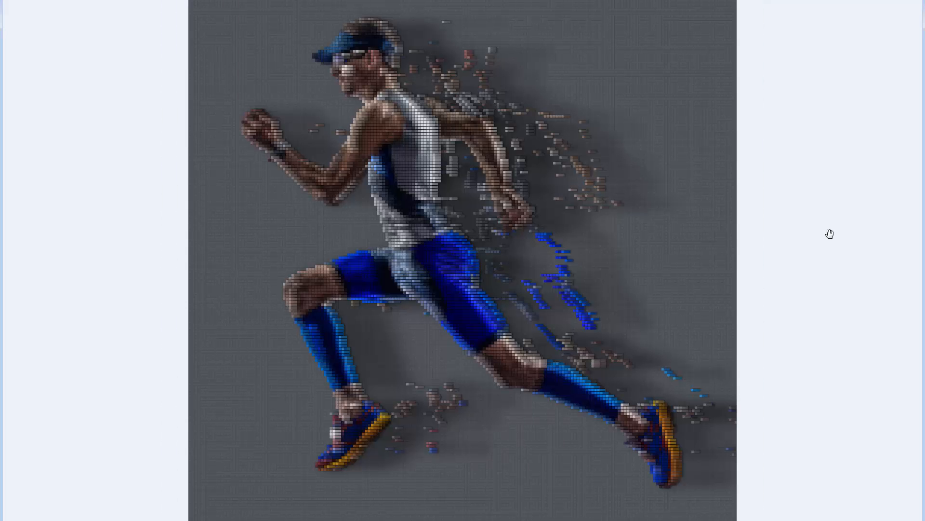
key("Right")
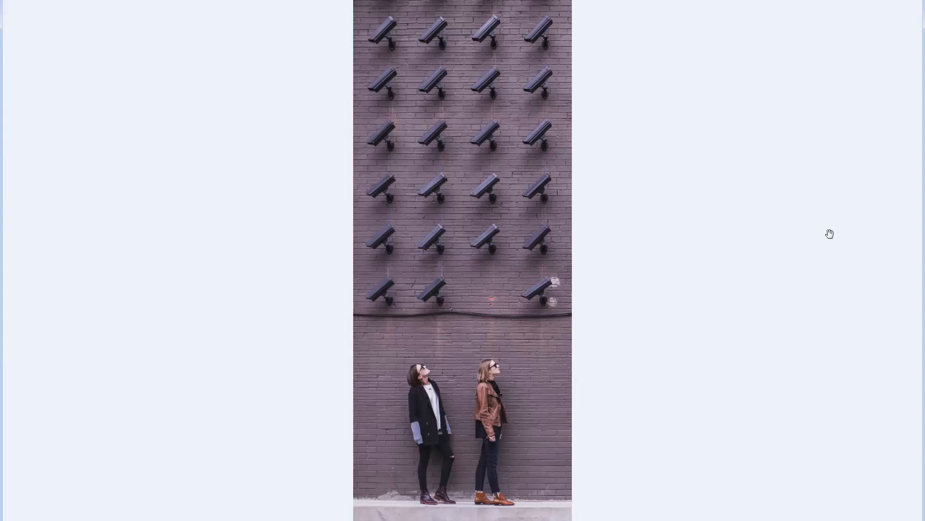
key("Right")
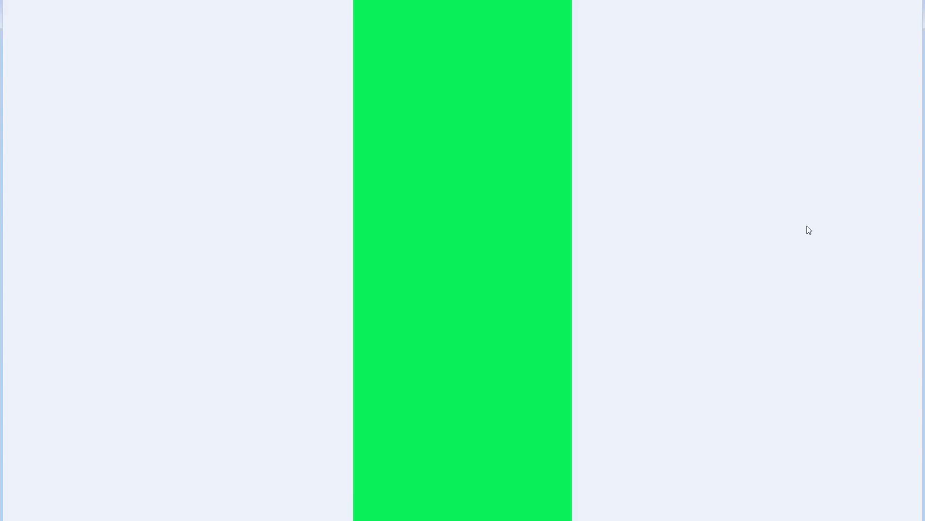
key("Right")
scroll(566, 330, "up", 1)
scroll(566, 329, "up", 2)
left_click_drag(564, 326, 543, 82)
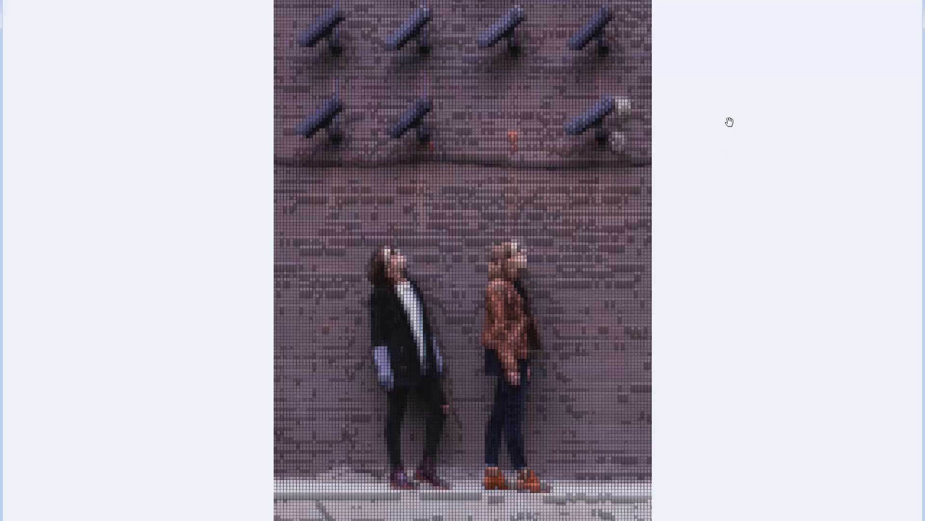
left_click_drag(733, 99, 732, 398)
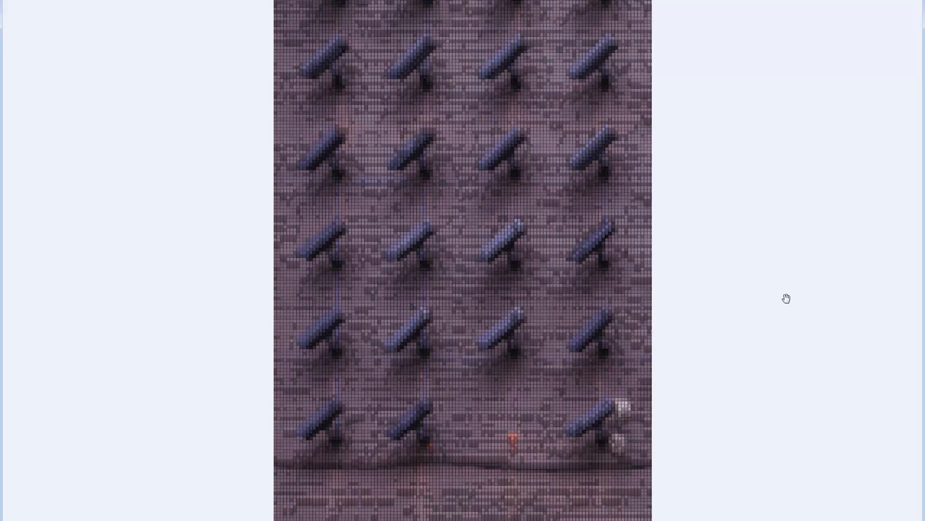
Step: Browse the original and finished samples of the guitar and the toy robot, through to the dancer photo
key("Right")
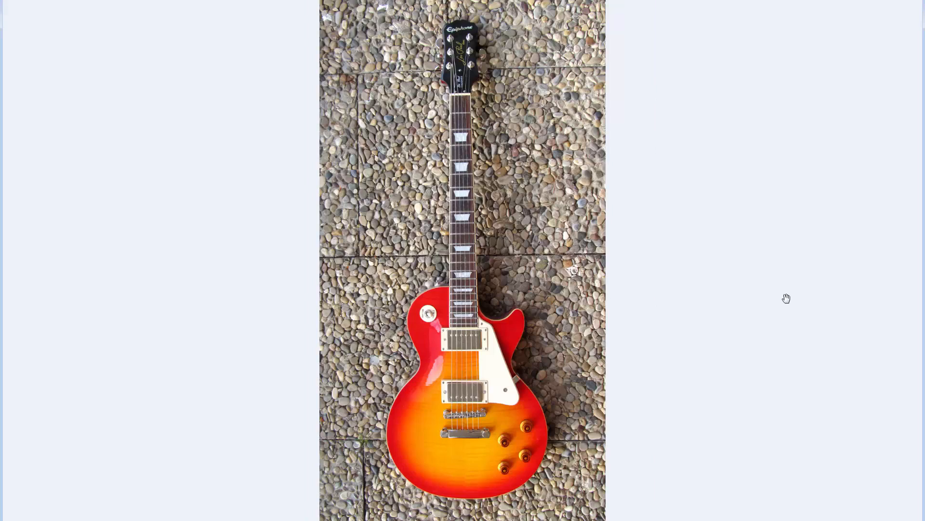
key("Right")
key("Right")
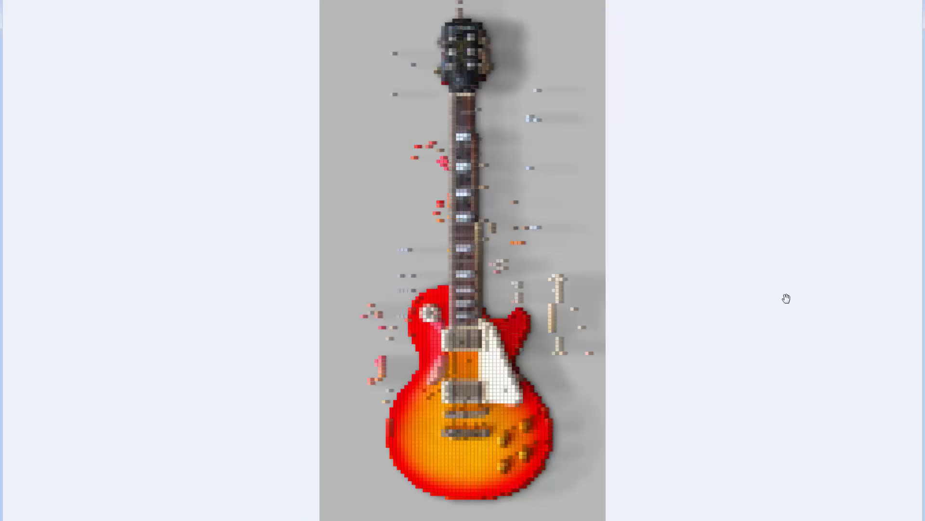
key("Right")
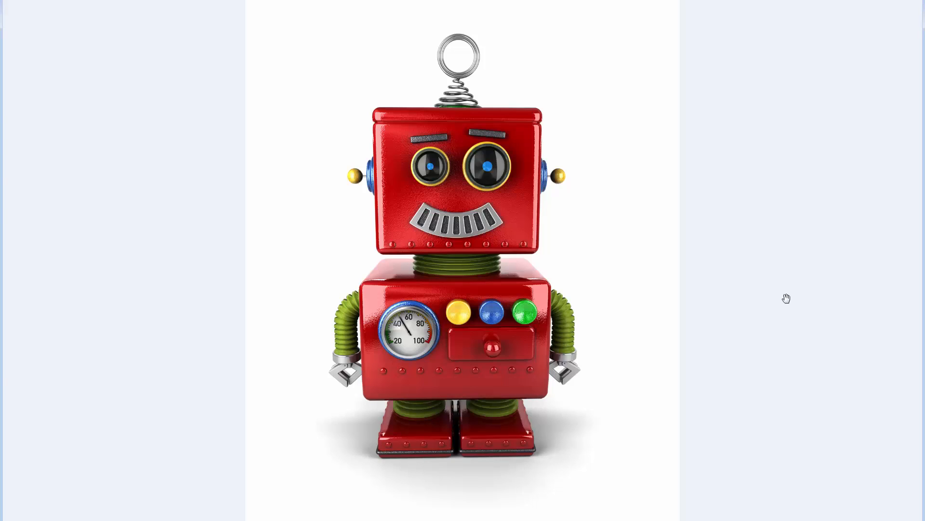
key("Right")
key("Right")
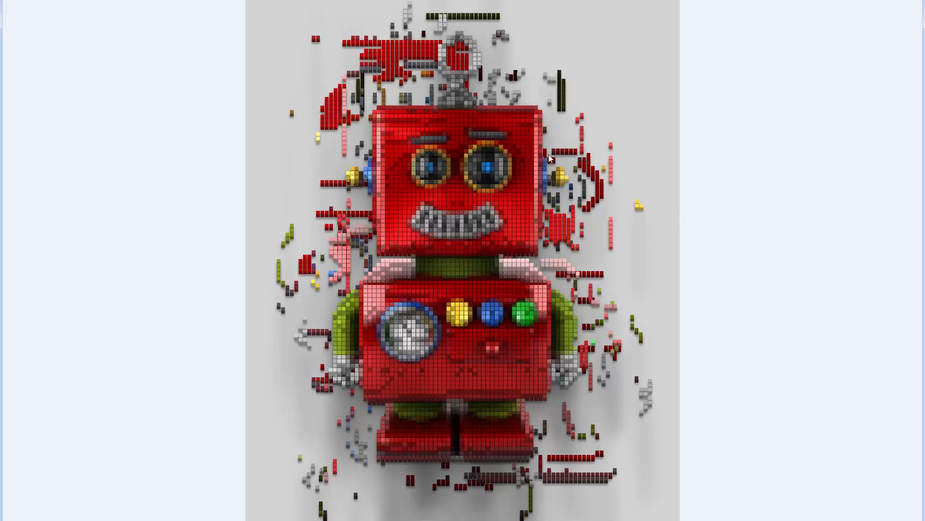
key("Right")
key("Right")
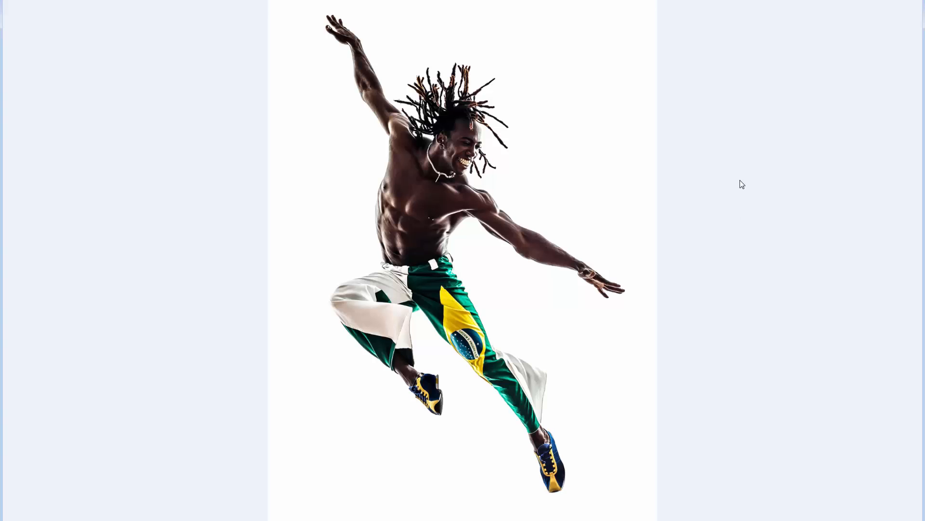
key("Right")
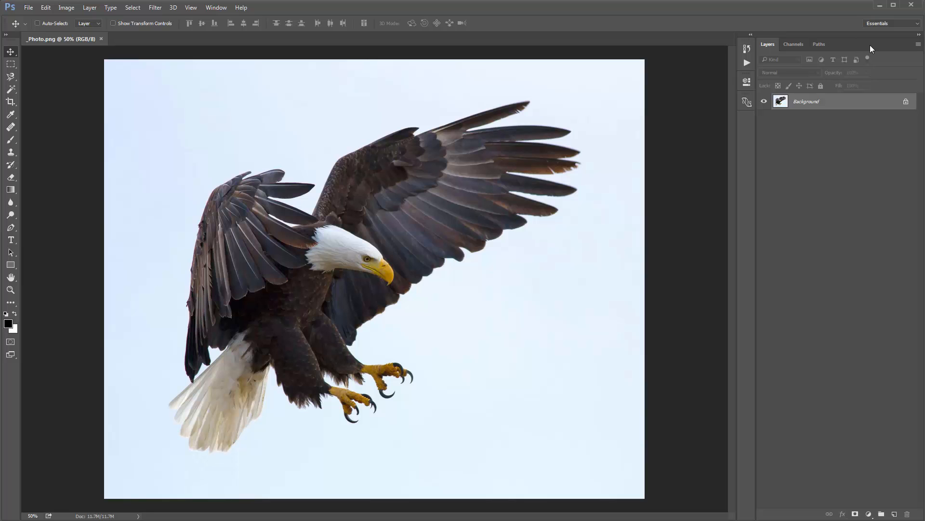
Step: Check the Layers panel option Add "copy" to Copied Layers and Groups, and look up the document's color mode
left_click_drag(870, 46, 755, 71)
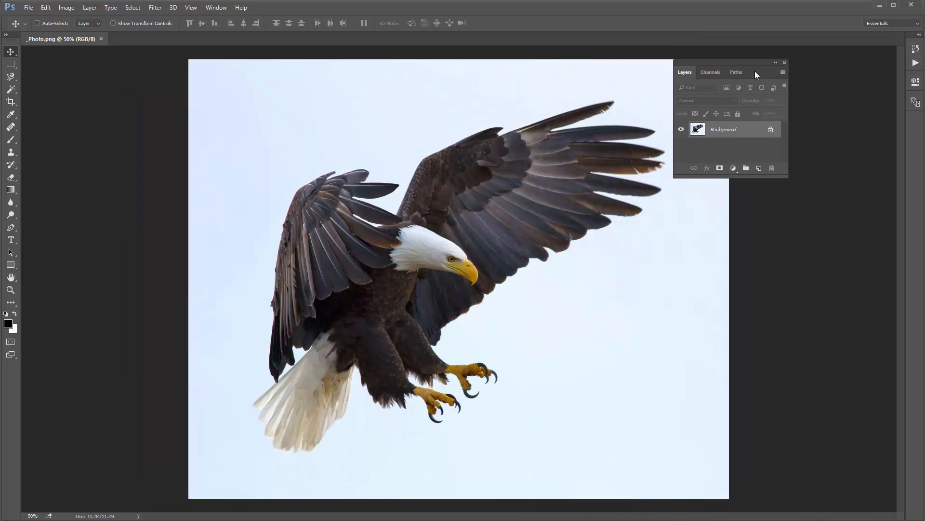
left_click(782, 74)
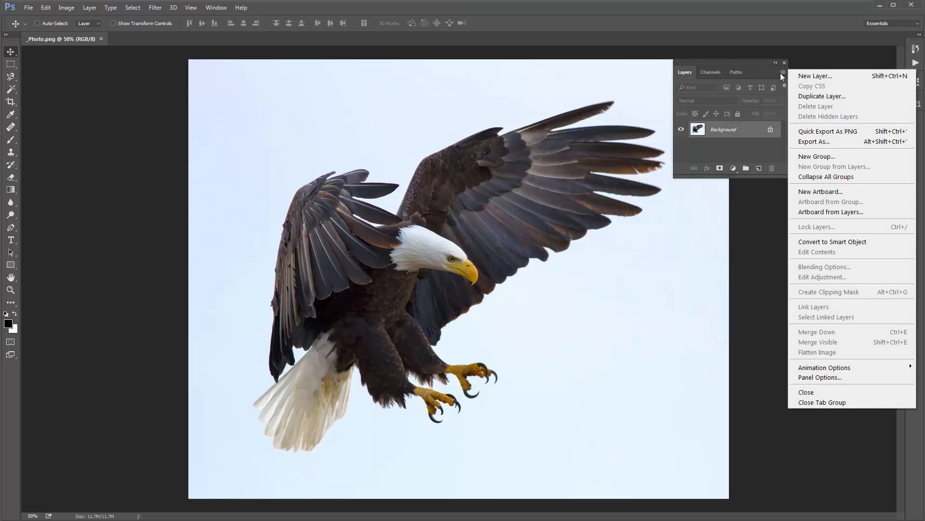
left_click(839, 379)
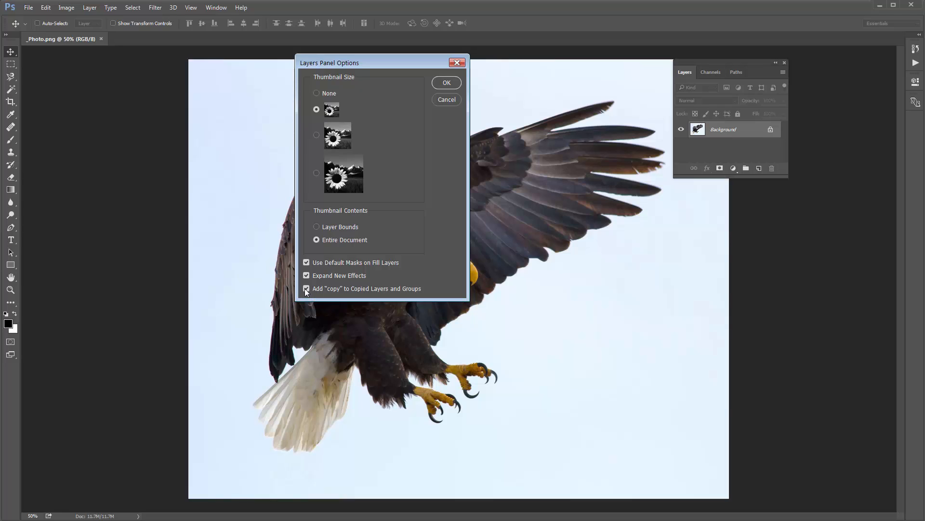
left_click(446, 100)
left_click_drag(760, 65, 921, 134)
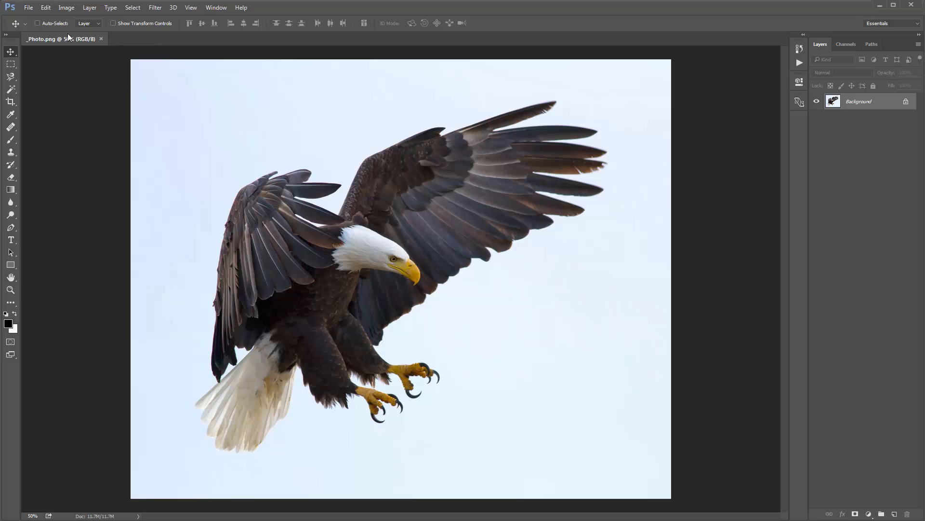
left_click(66, 8)
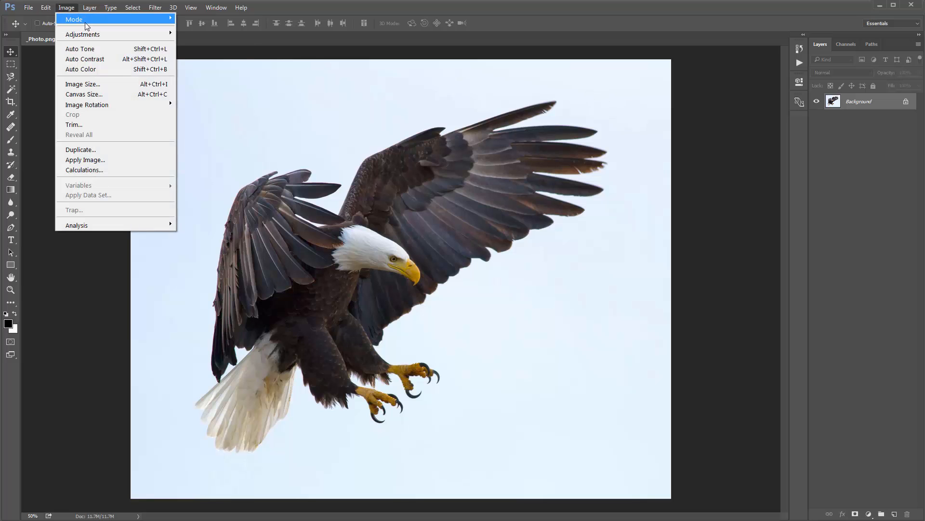
mouse_move(86, 24)
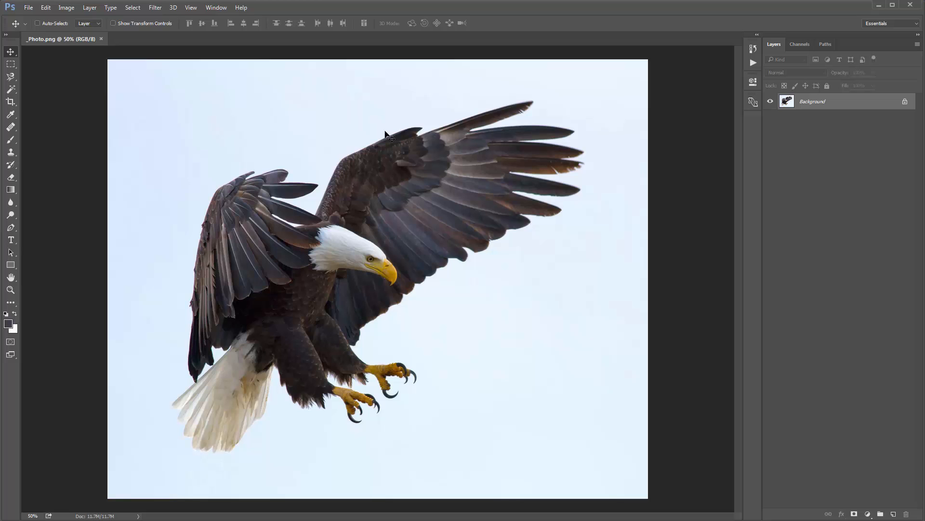
Step: Select the eagle's dark feather tones with Color Range using Sampled Colors, and clear the selection
left_click(131, 7)
left_click(166, 110)
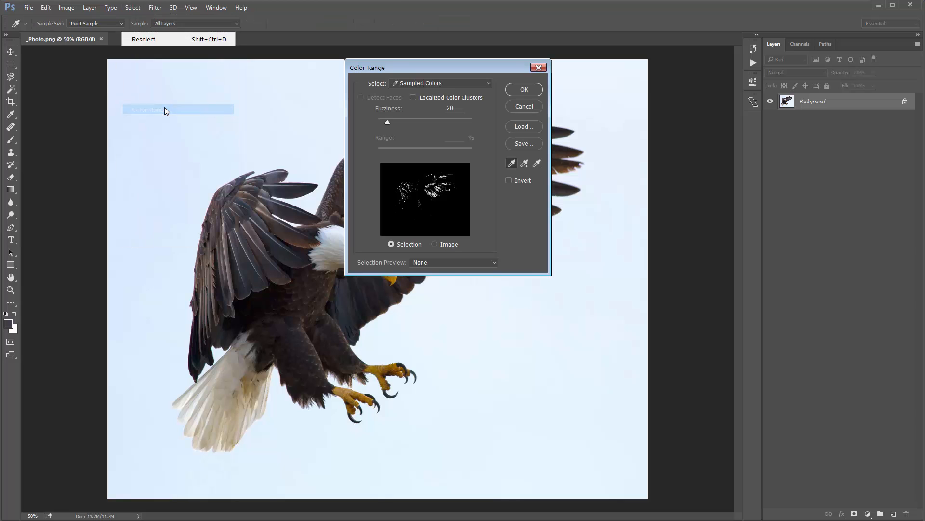
left_click_drag(406, 66, 393, 75)
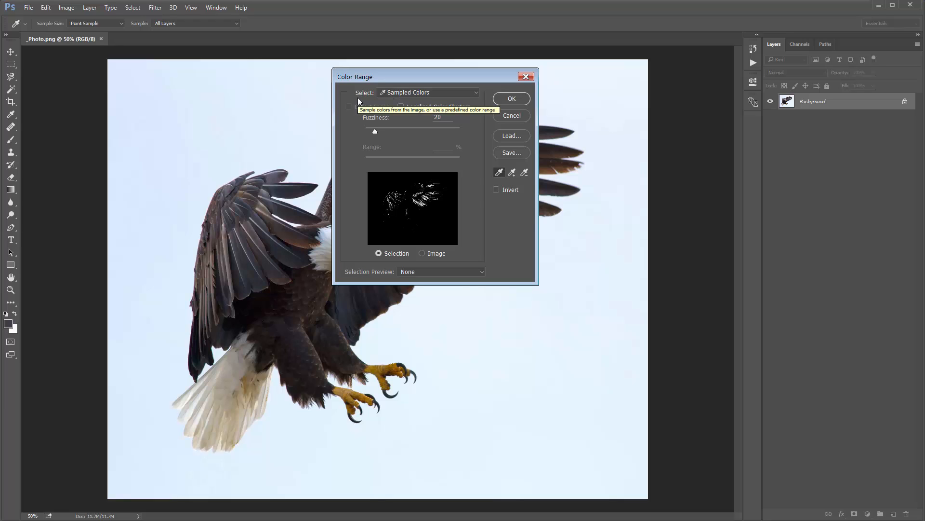
left_click(470, 94)
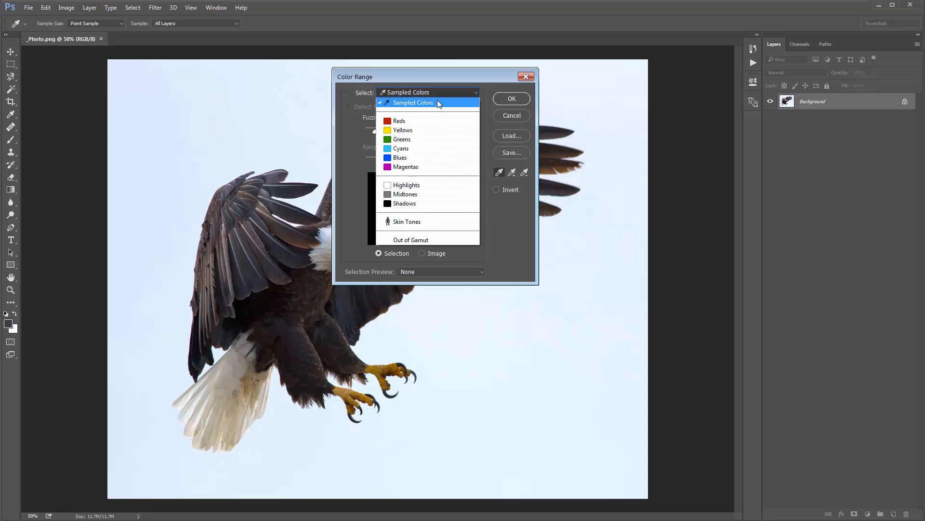
left_click(421, 103)
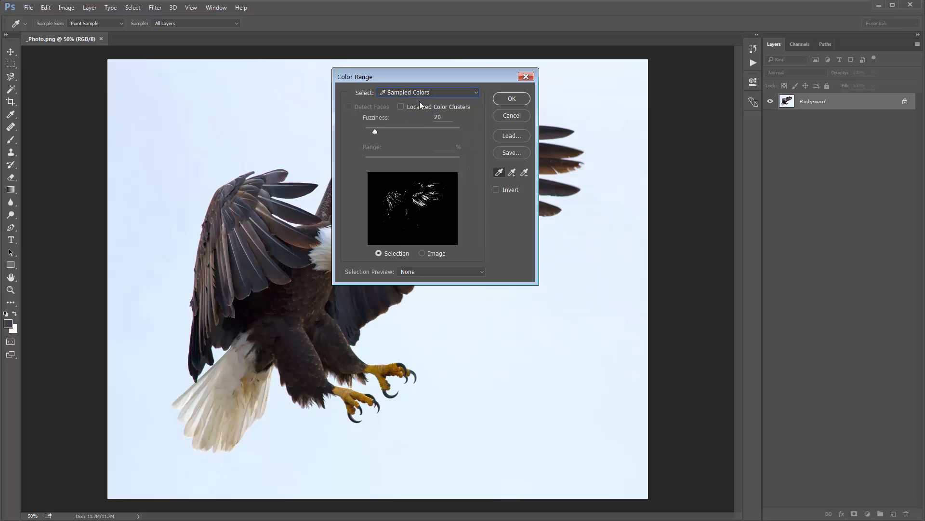
left_click(230, 200)
left_click(287, 146)
left_click(268, 224)
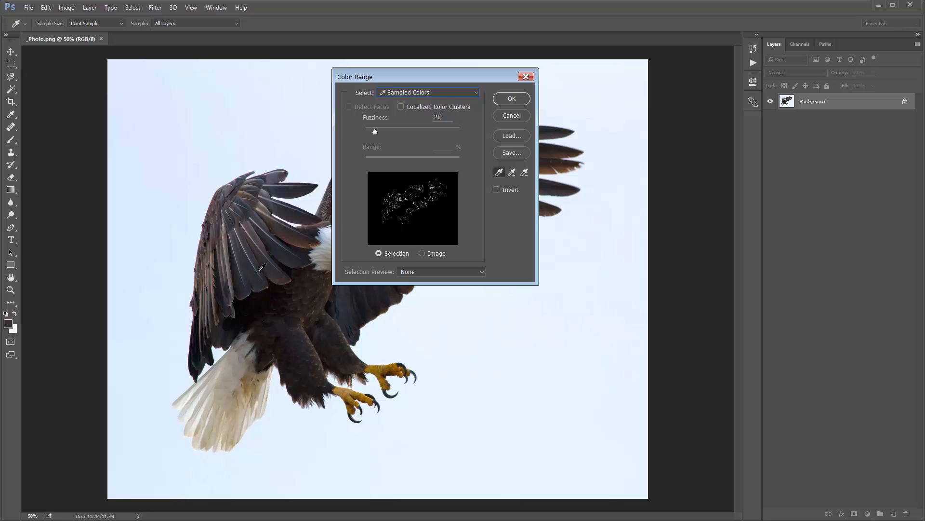
left_click(260, 269)
left_click(512, 99)
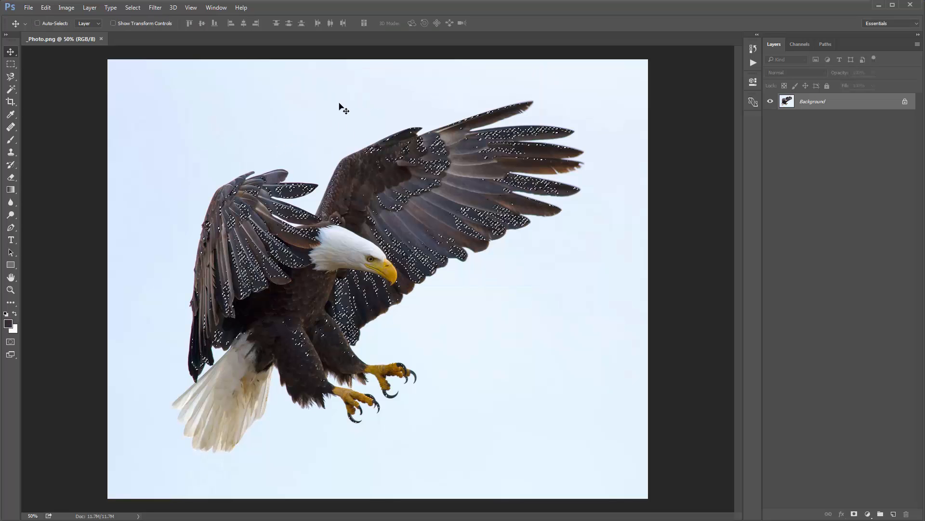
key("ctrl+d")
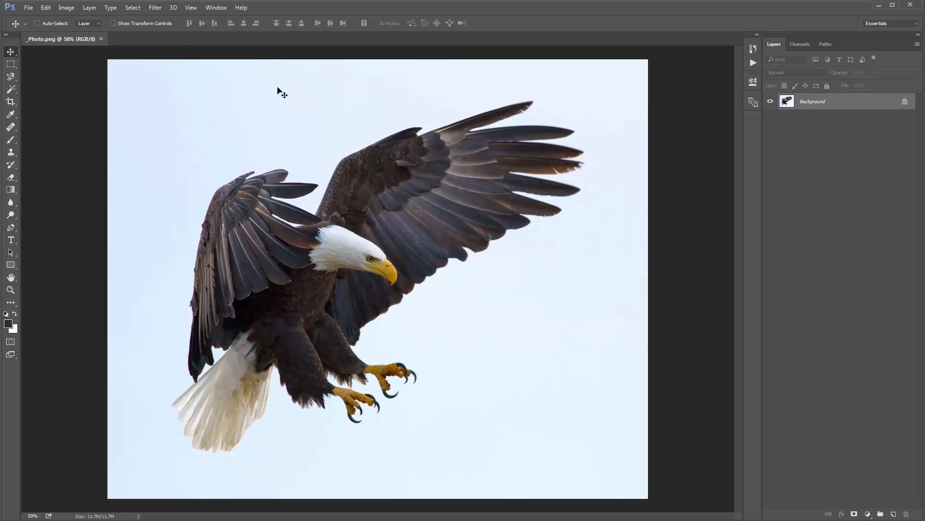
Step: Check that Color Range uses Sampled Colors as its selection source
left_click(132, 7)
left_click(210, 111)
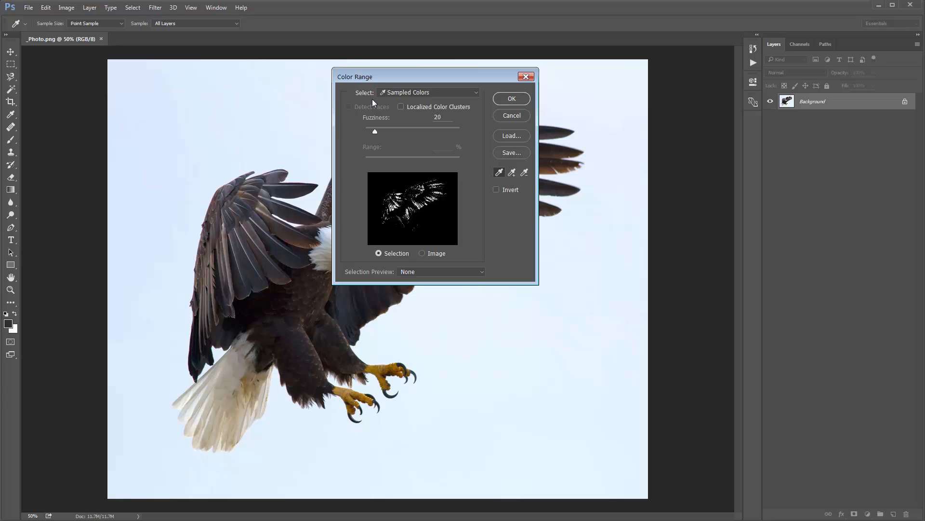
left_click(400, 93)
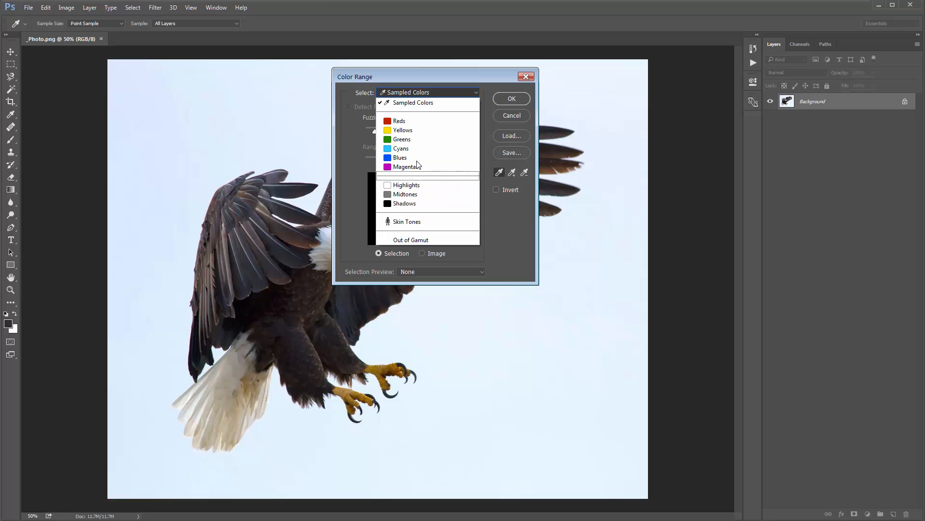
left_click(421, 103)
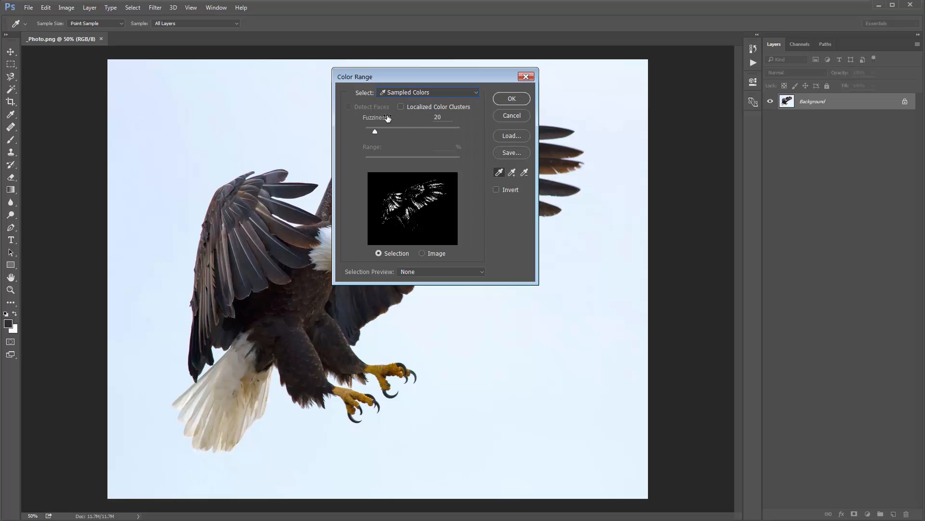
left_click(507, 99)
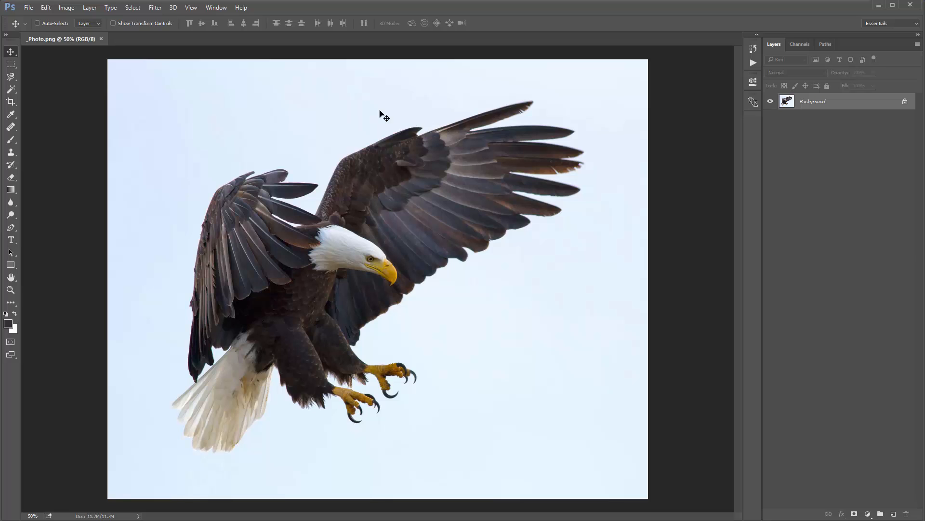
Step: Create a new layer named "brush" above the Background
left_click(90, 8)
mouse_move(144, 18)
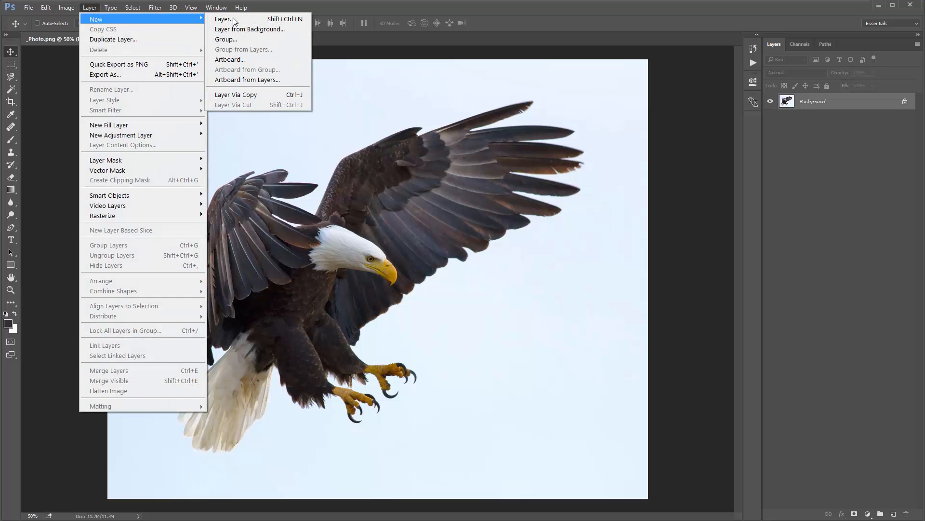
left_click(241, 17)
left_click_drag(340, 86, 355, 90)
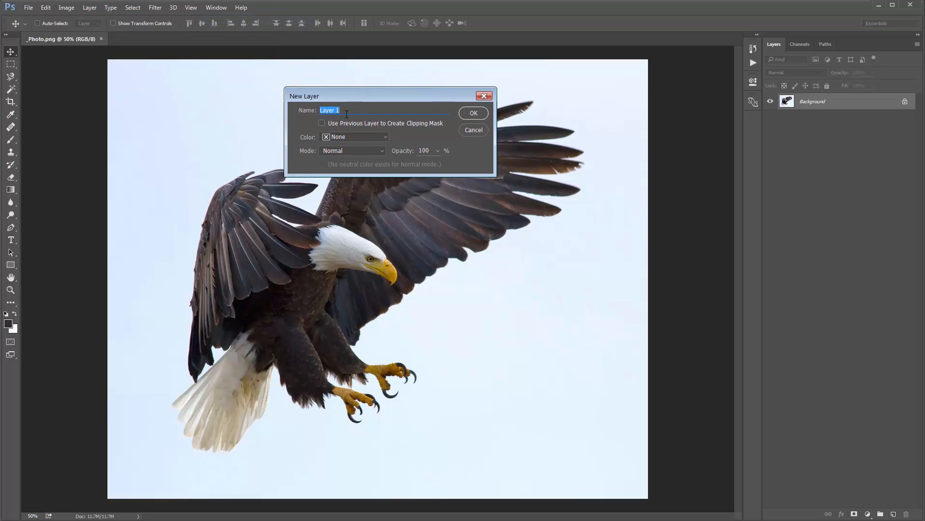
type("brush")
left_click(474, 112)
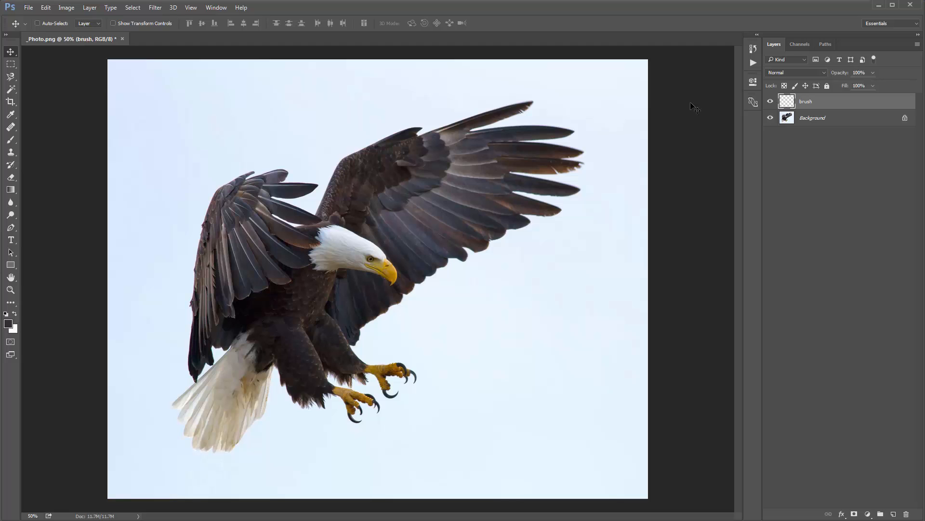
Step: Set the foreground color to a vivid pinkish red and return to the Move tool
left_click(9, 324)
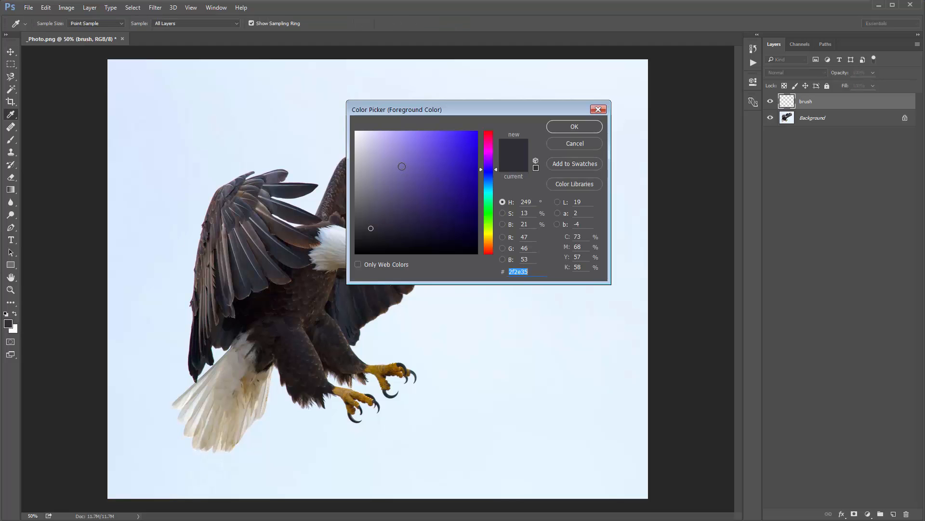
left_click_drag(402, 167, 497, 141)
left_click(487, 137)
left_click(574, 126)
key("v")
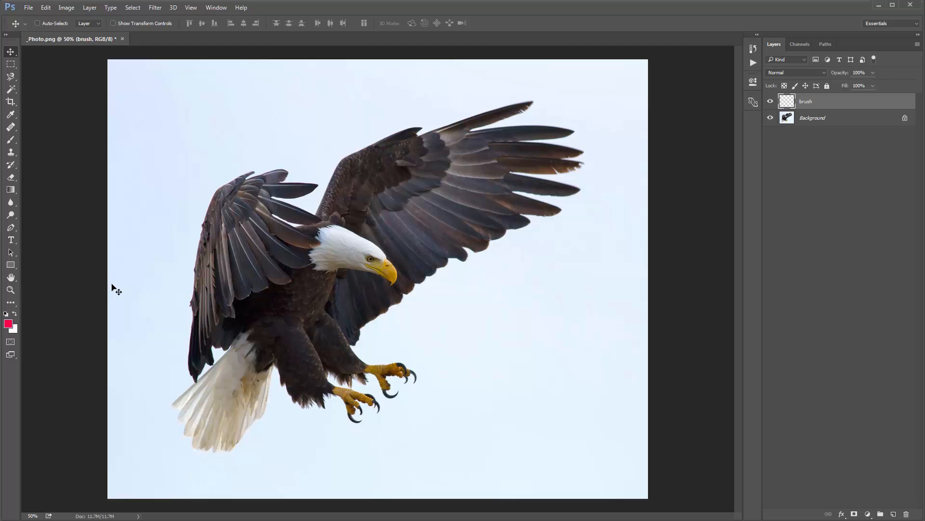
Step: Try filling the whole brush layer with the pinkish red foreground color, toggle its visibility, and undo the fill
key("alt+BackSpace")
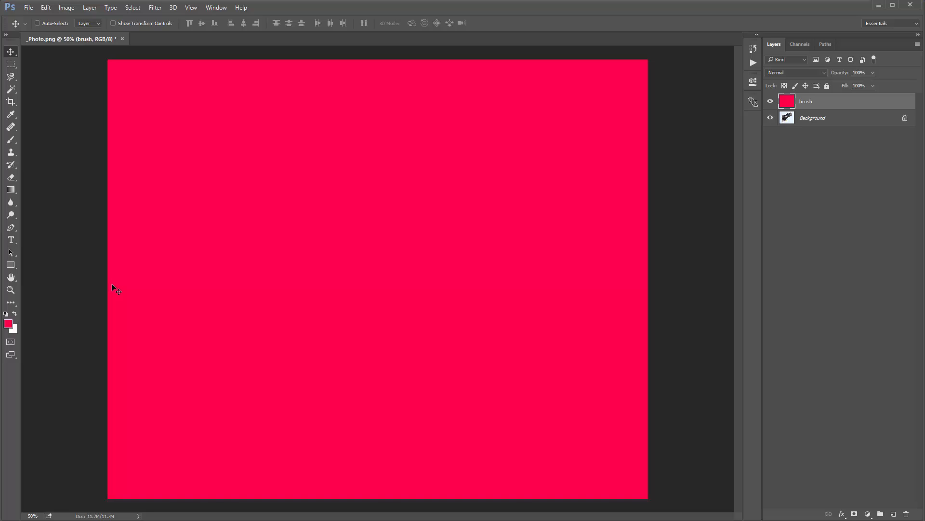
left_click(770, 101)
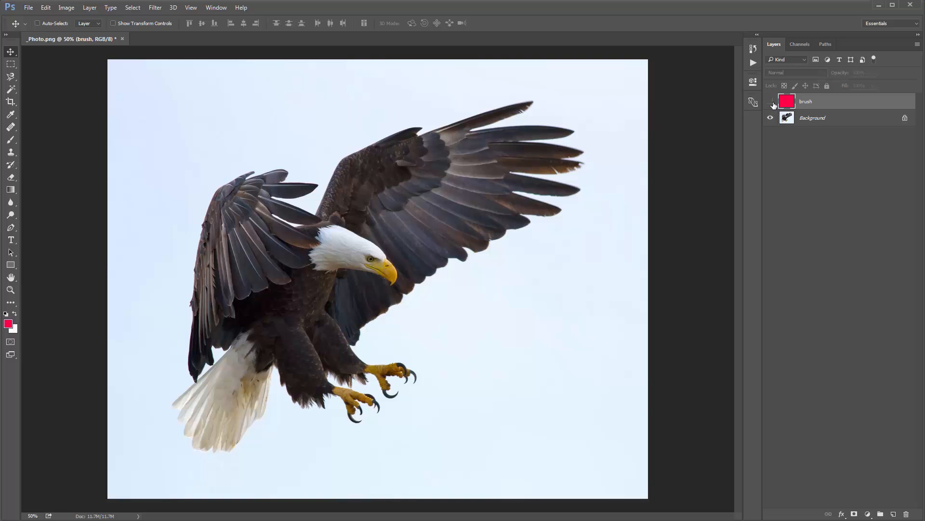
left_click(770, 101)
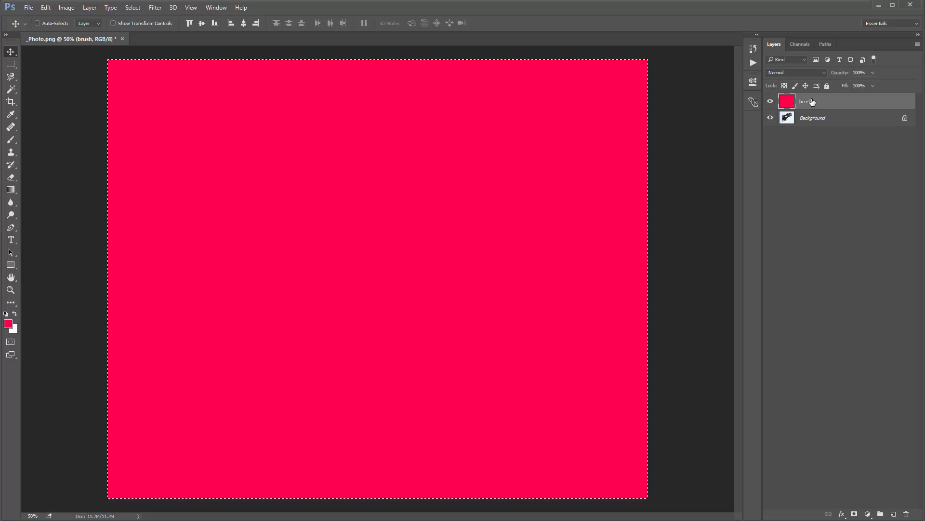
key("ctrl+z")
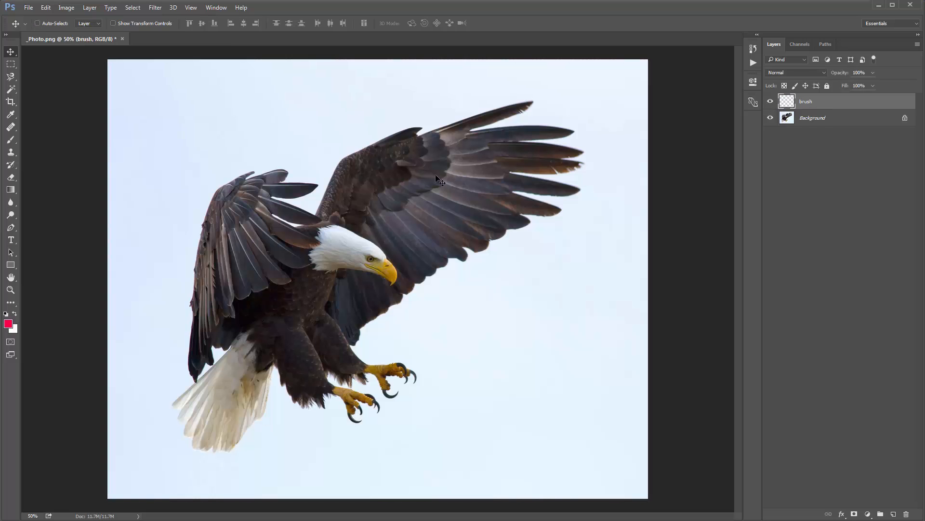
Step: Try painting soft 250 px brush strokes over the eagle's body and wing on the brush layer, and clear the layer
key("b")
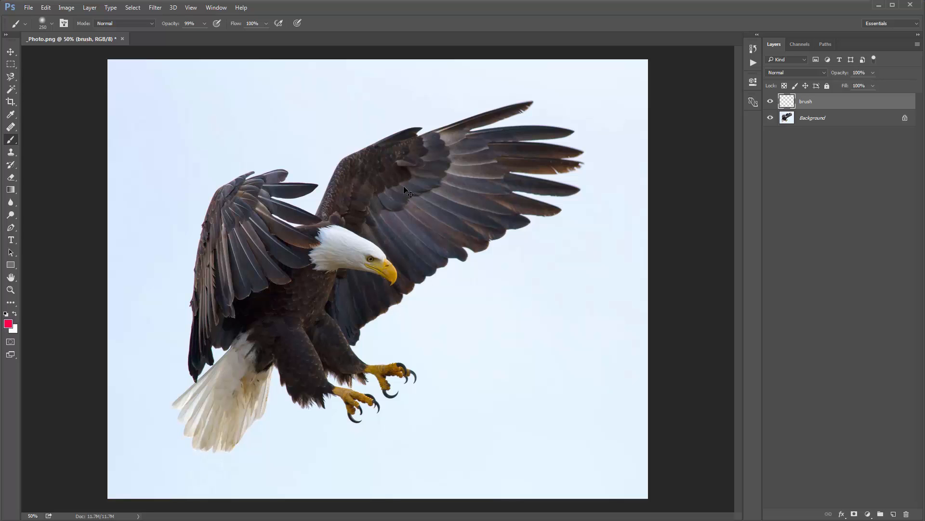
right_click(331, 154)
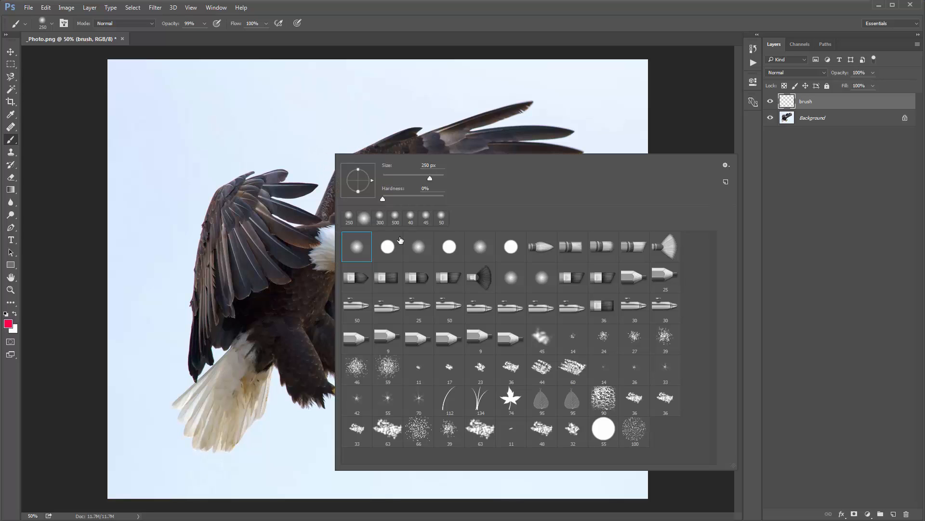
key("Escape")
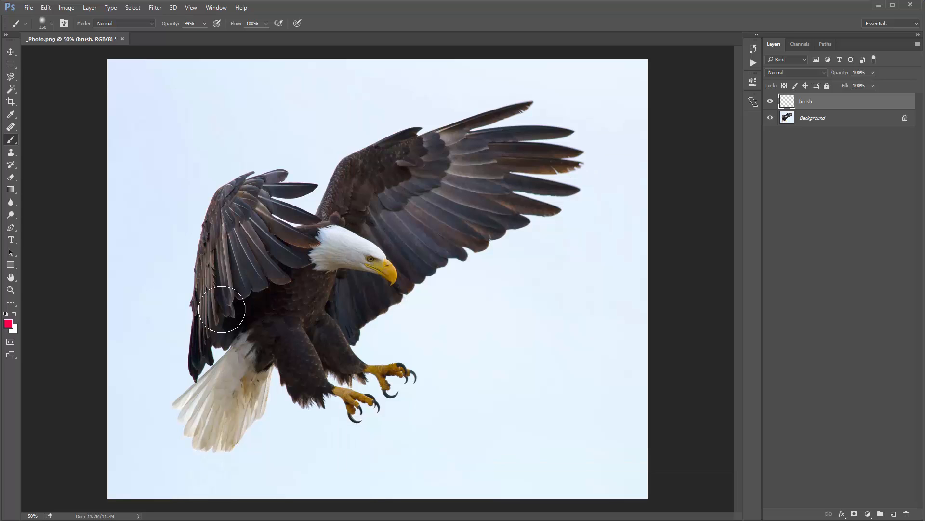
mouse_move(337, 289)
left_mouse_down()
mouse_move(356, 241)
mouse_move(345, 229)
mouse_move(370, 230)
mouse_move(325, 259)
mouse_move(262, 232)
mouse_move(271, 212)
mouse_move(277, 222)
mouse_move(273, 207)
mouse_move(248, 237)
left_mouse_up()
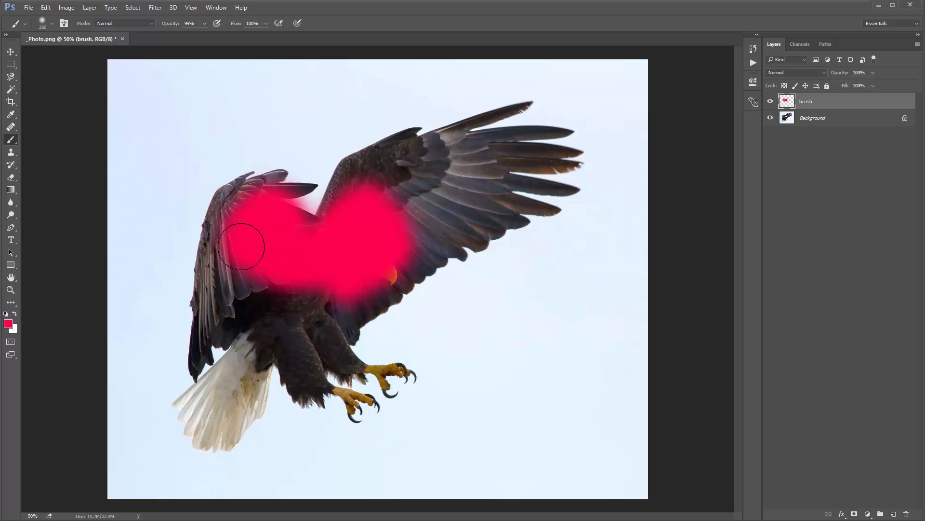
key("v")
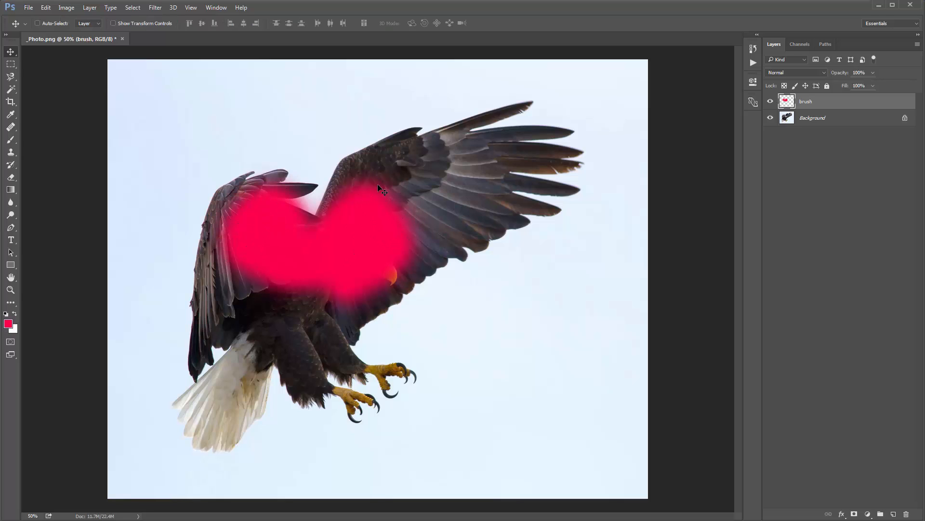
key("b")
mouse_move(378, 275)
left_mouse_down()
mouse_move(429, 226)
mouse_move(411, 189)
mouse_move(316, 283)
mouse_move(301, 321)
mouse_move(312, 324)
mouse_move(304, 344)
mouse_move(367, 376)
mouse_move(344, 374)
mouse_move(314, 343)
mouse_move(325, 313)
left_mouse_up()
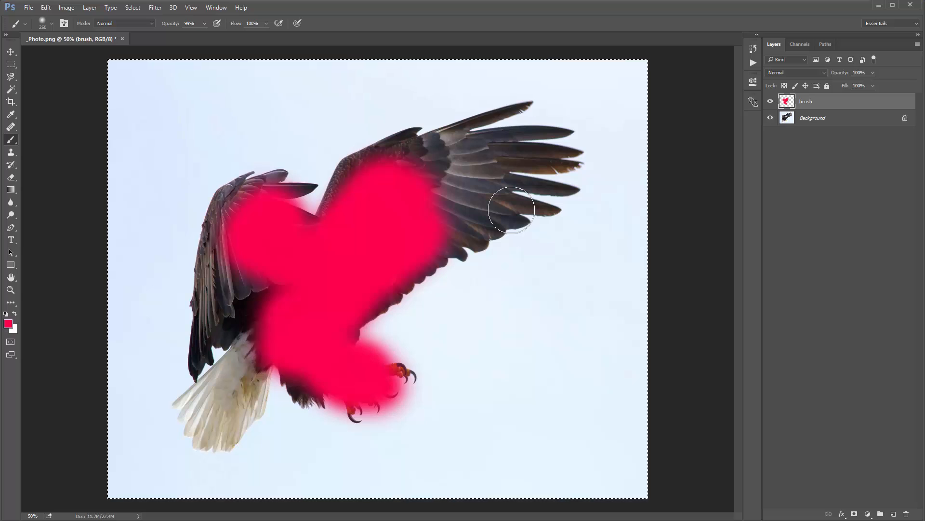
key("Delete")
key("ctrl+d")
Step: Select the sky around the eagle with the Magic Wand at tolerance 22, adding the small gap beside the tail
key("w")
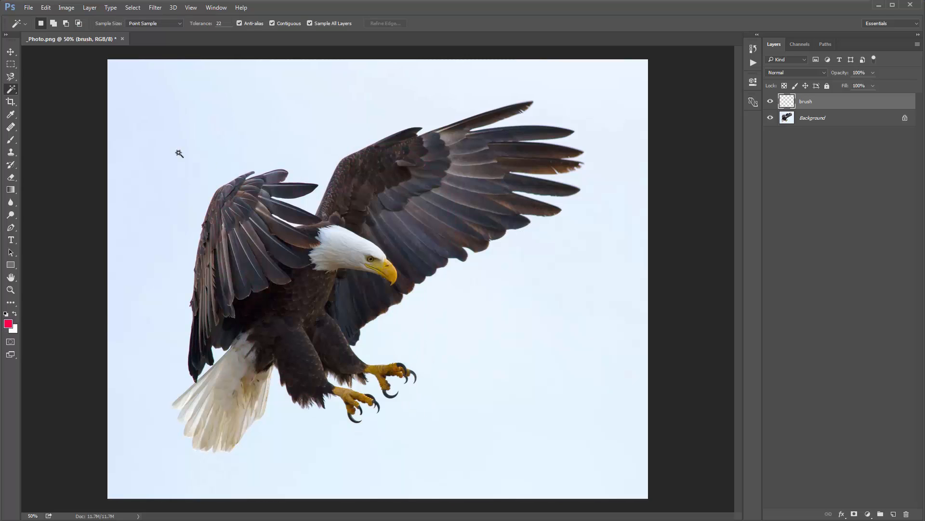
right_click(10, 90)
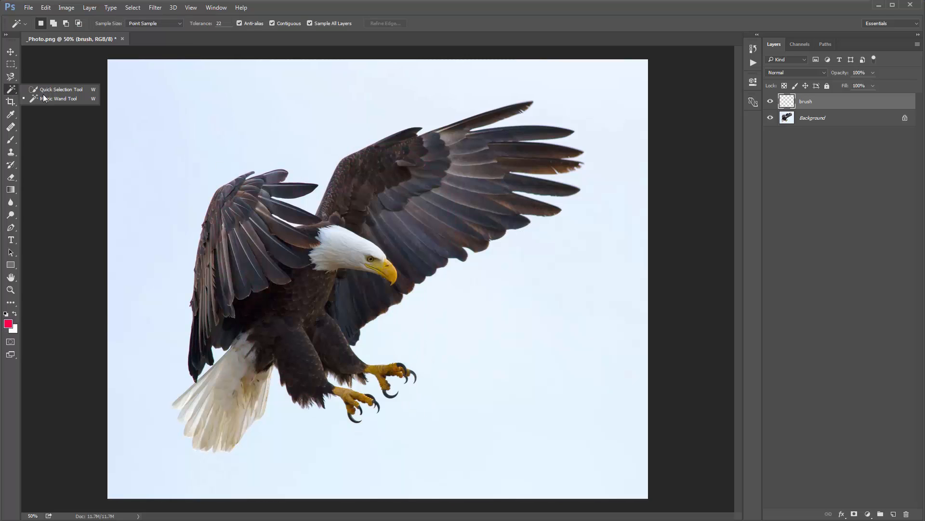
left_click(77, 97)
left_click(238, 130)
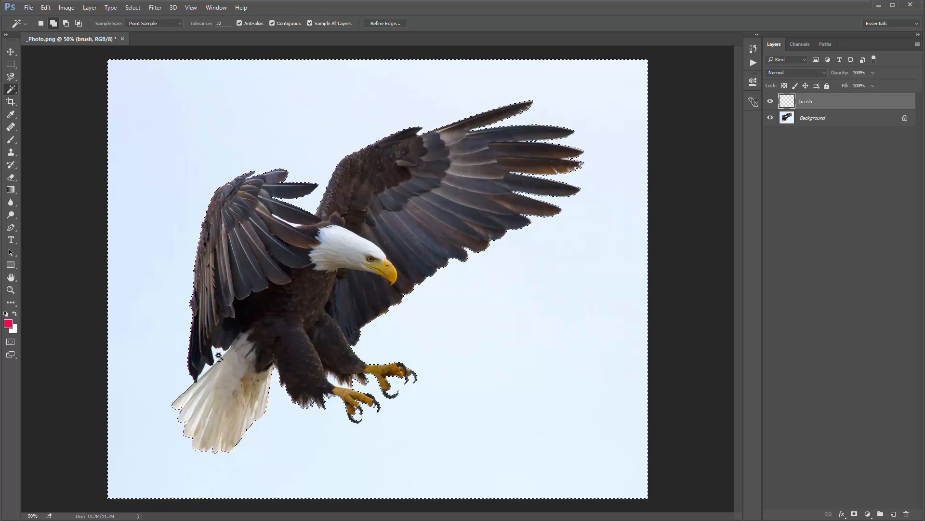
left_click(219, 355, "shift")
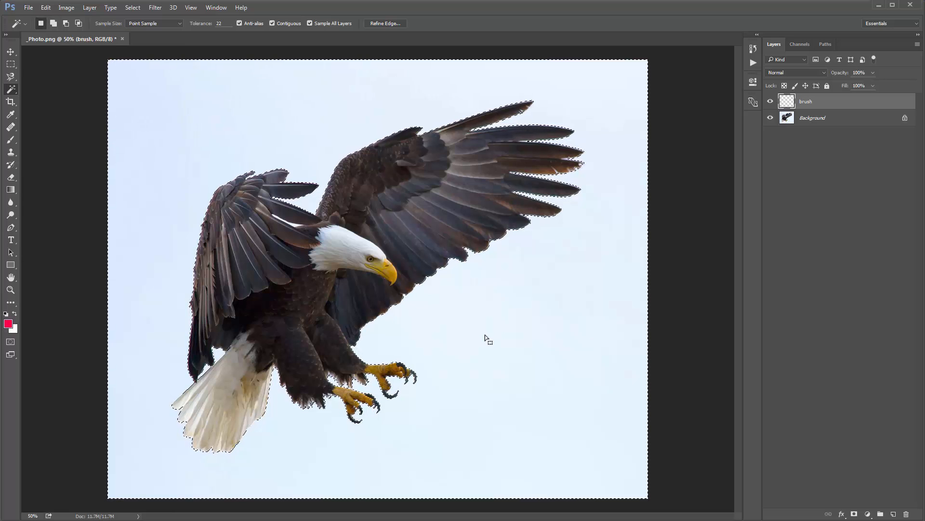
Step: Invert the sky selection, fill the eagle shape with the foreground color on the brush layer, and deselect
key("ctrl+shift+i")
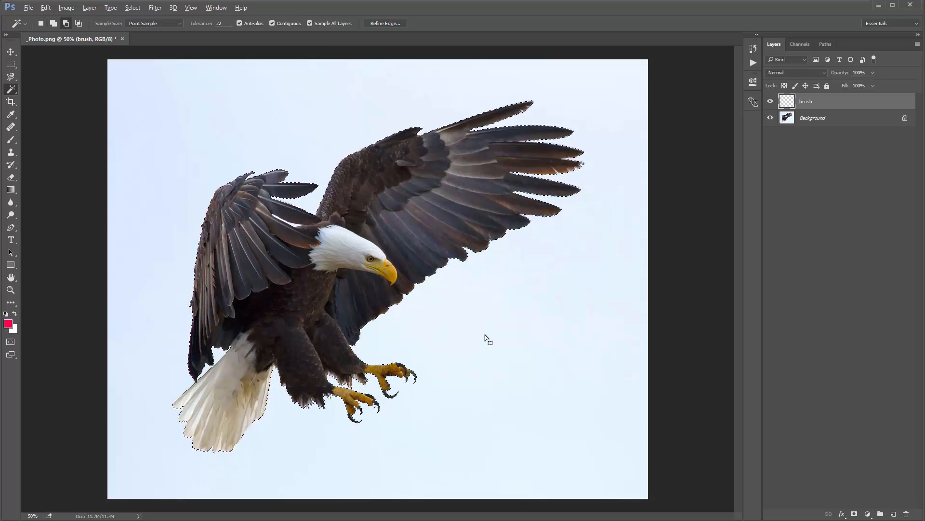
key("alt+BackSpace")
key("ctrl+d")
key("v")
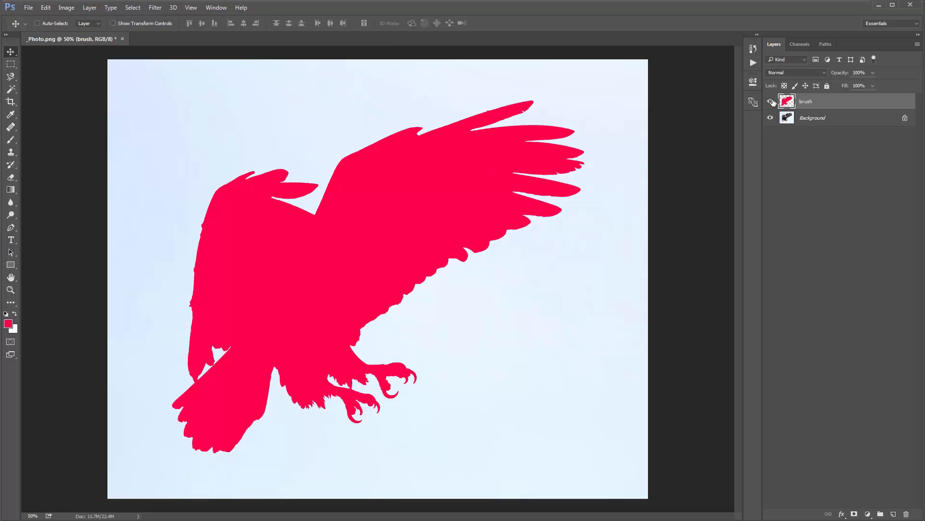
Step: Show the list of actions and delete the existing Pixelator action set
left_click(215, 9)
left_click(257, 81)
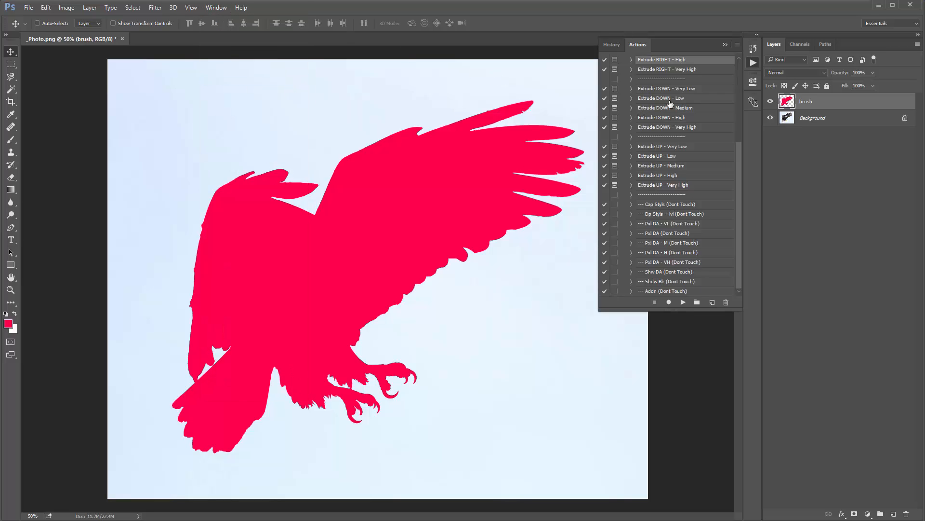
left_click_drag(738, 164, 745, 74)
left_click(627, 96)
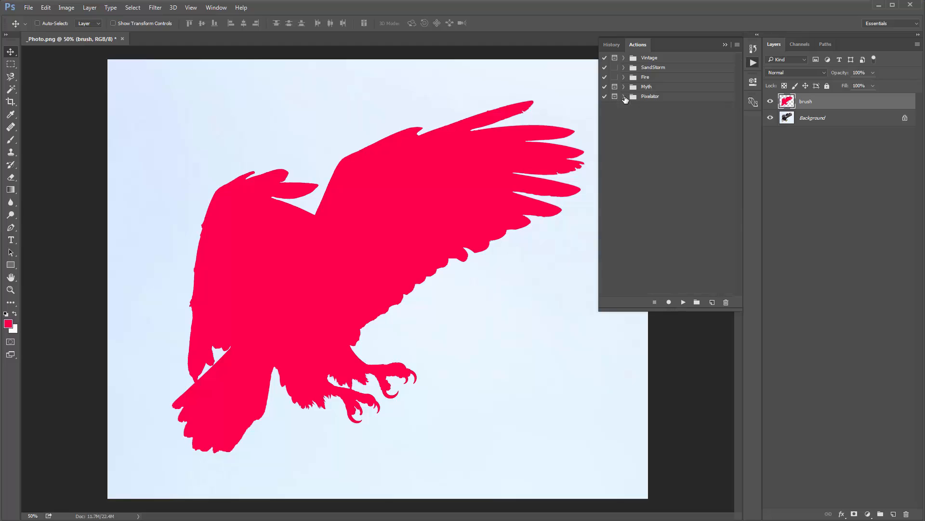
left_click(670, 99)
left_click(726, 301)
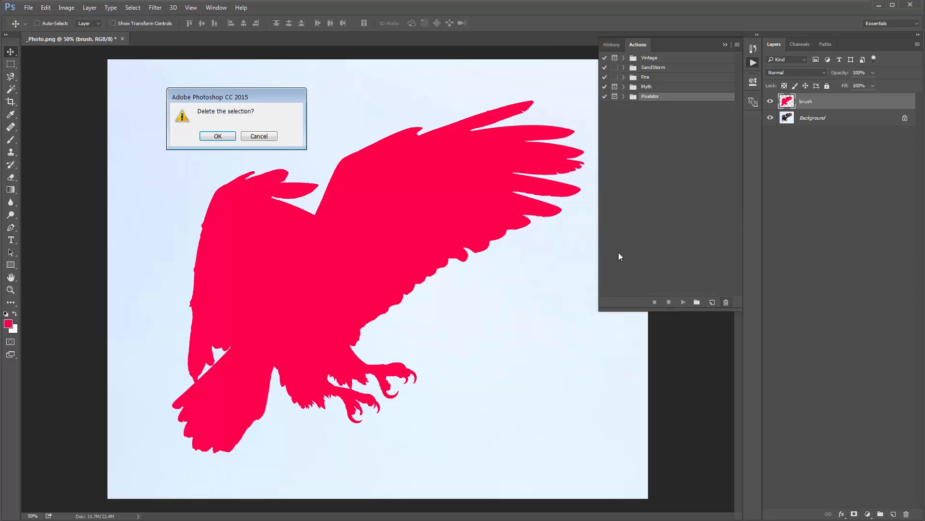
left_click(213, 135)
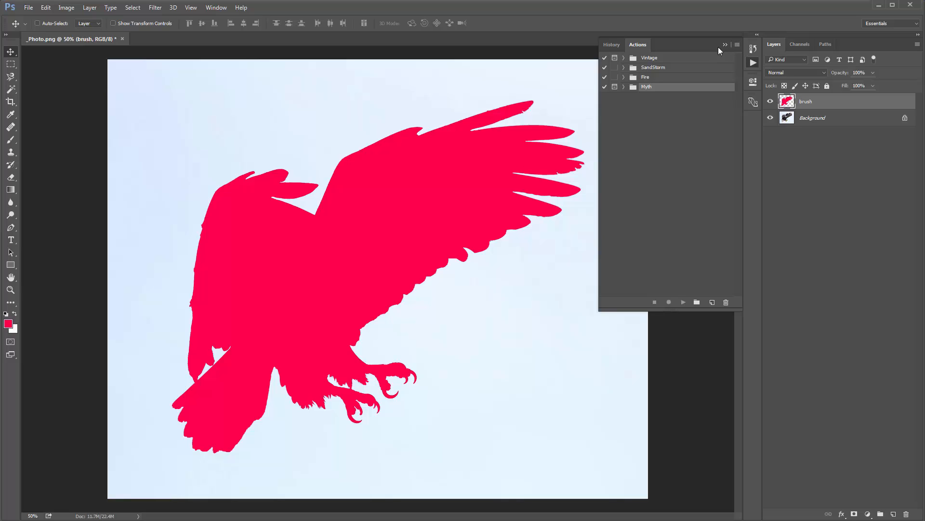
Step: Load the Pixelator.atn action file
left_click(737, 45)
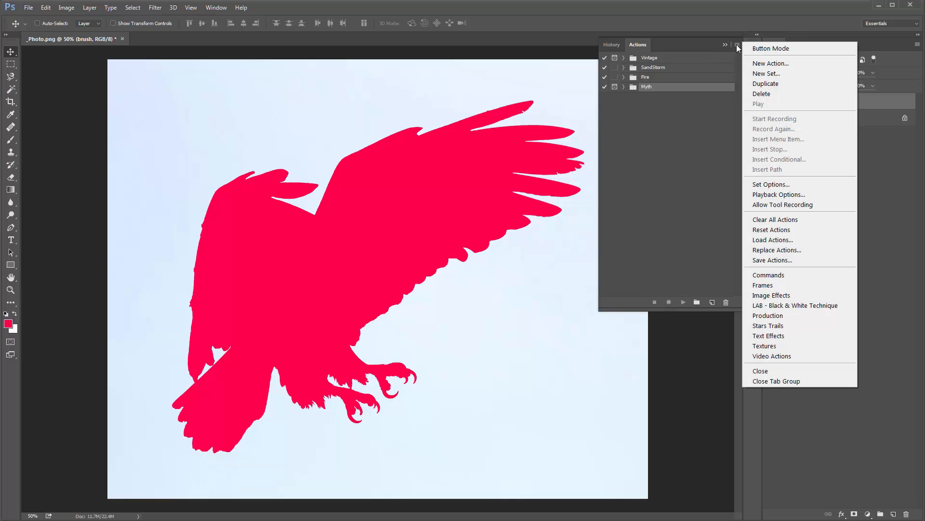
left_click(784, 241)
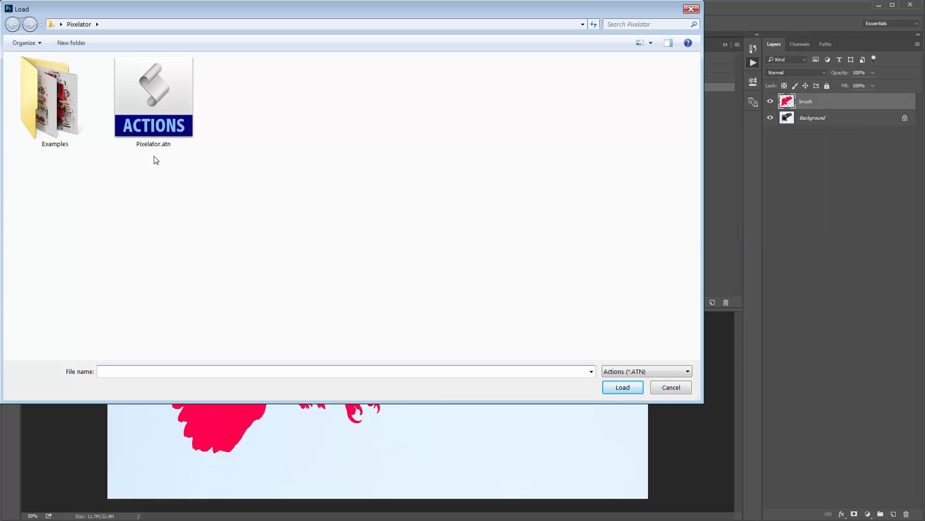
left_click(163, 115)
double_click(163, 114)
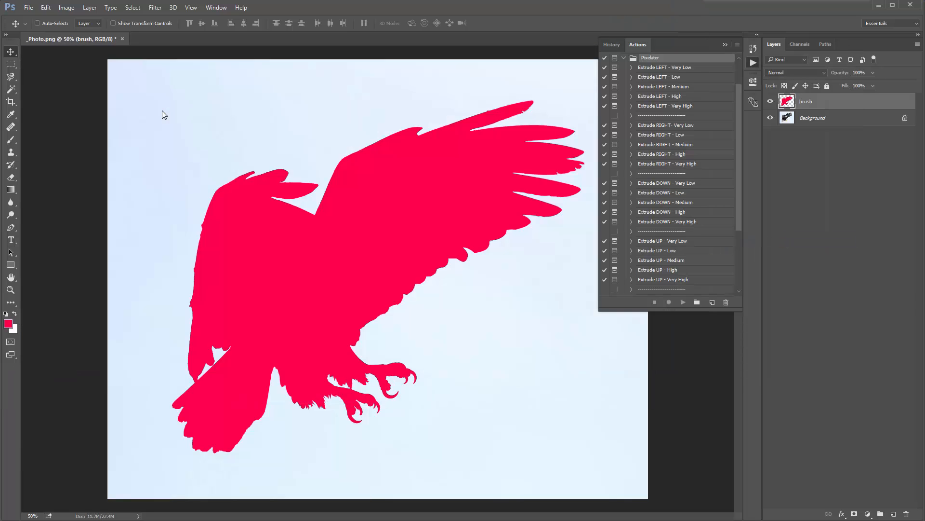
Step: Collapse and reopen the Pixelator action set and look through its list of actions
mouse_move(740, 118)
left_mouse_down()
mouse_move(739, 143)
mouse_move(740, 109)
left_mouse_up()
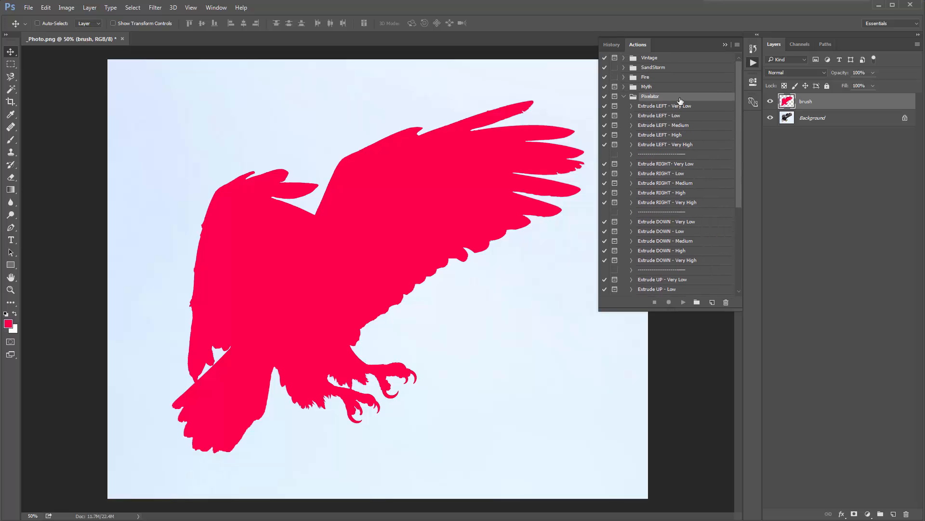
left_click(624, 96)
left_click(624, 97)
scroll(739, 128, "down", 2)
scroll(730, 111, "up", 2)
Step: Examine the Pixelator set's Extrude action groups for the LEFT, RIGHT, DOWN and UP directions
left_click(692, 106)
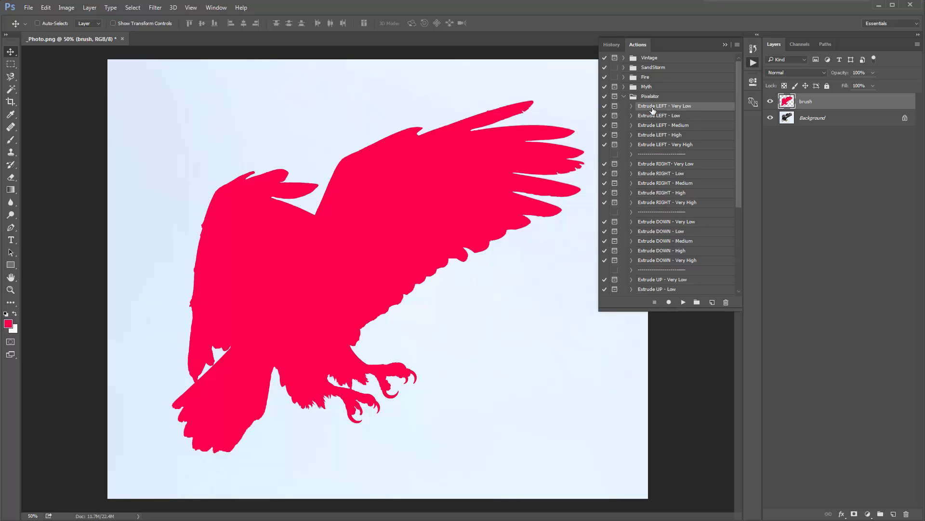
left_click(675, 144, "shift")
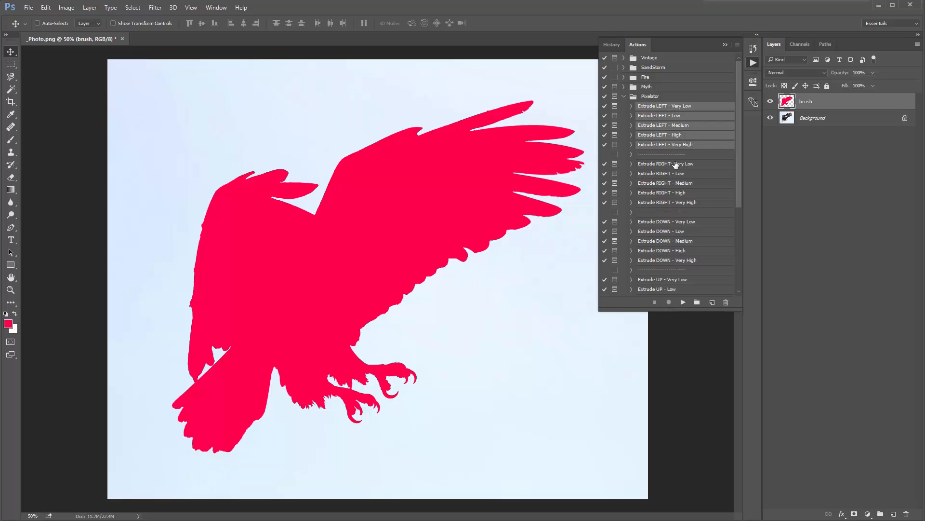
left_click(677, 164)
left_click(681, 202, "shift")
scroll(680, 193, "down", 1)
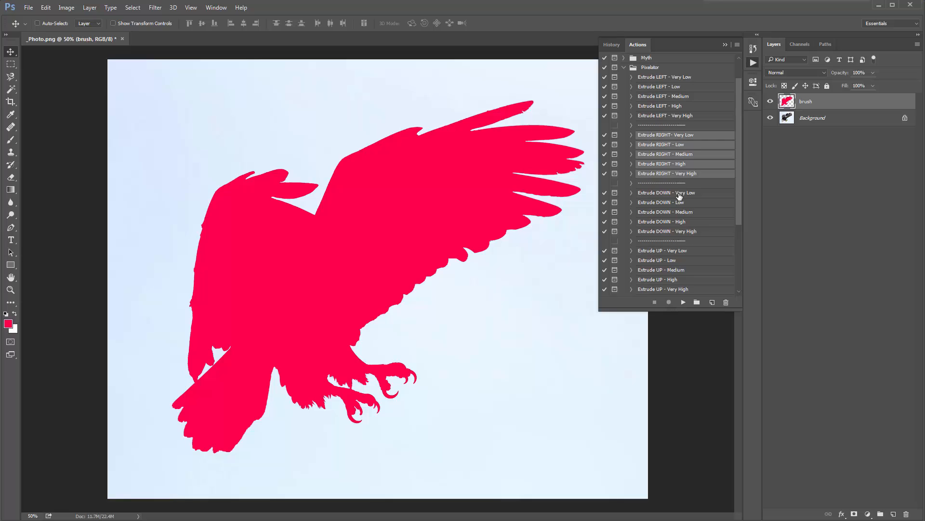
left_click(680, 192)
left_click(682, 223, "shift")
left_click(682, 232)
scroll(682, 231, "up", 1)
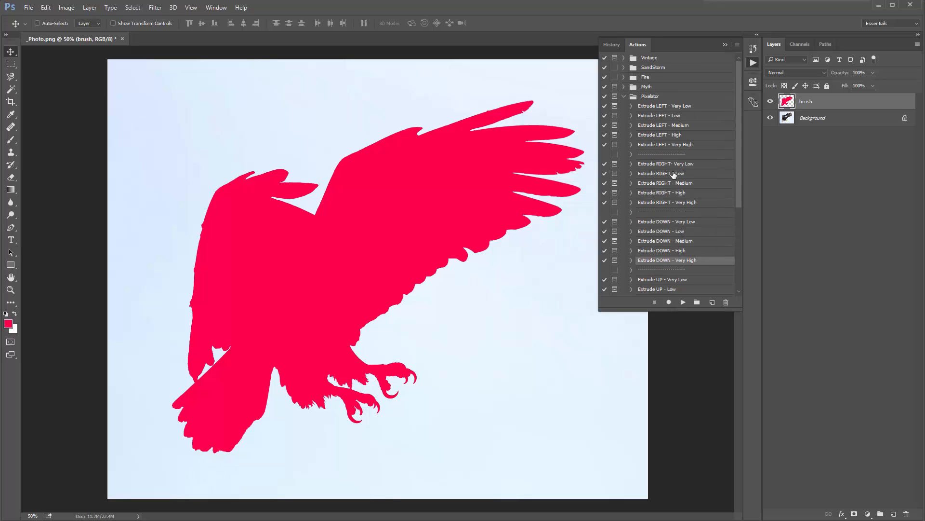
left_click(666, 108)
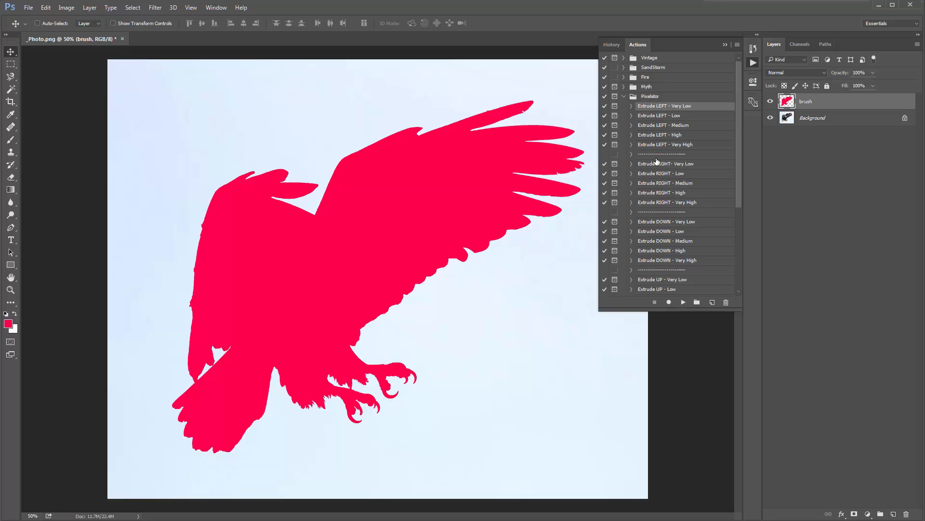
left_click(670, 174)
scroll(670, 173, "down", 1)
scroll(671, 231, "up", 2)
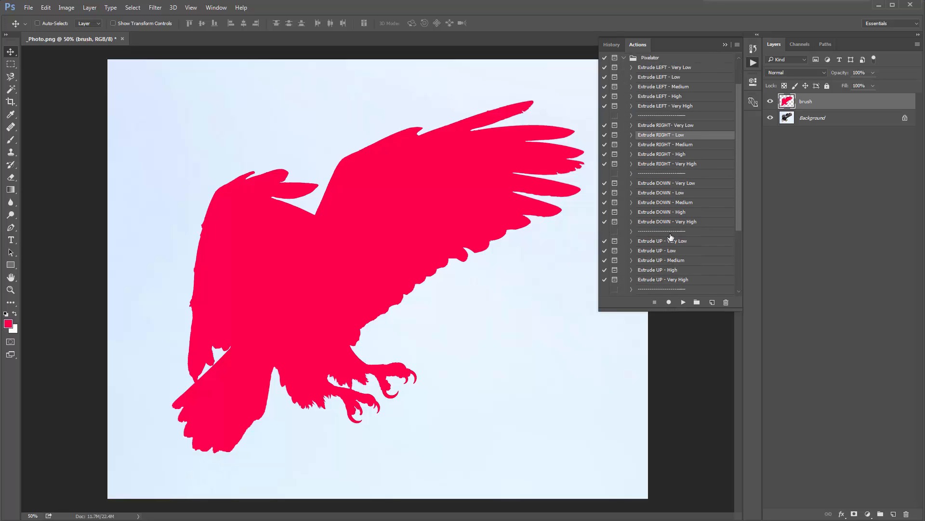
Step: Go through the Extrude LEFT actions from Very Low to Very High to compare the levels, ending on Extrude LEFT - Low
left_click(668, 107)
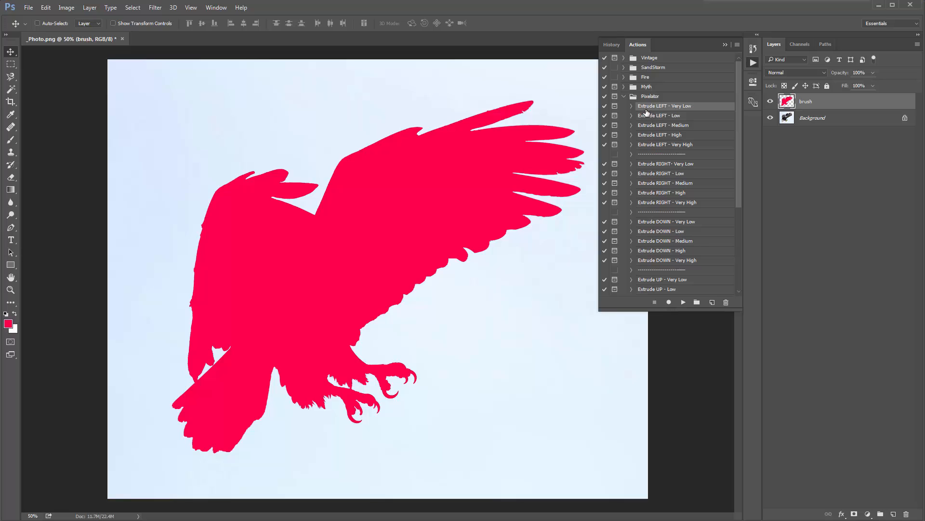
left_click(685, 118)
left_click(692, 127)
left_click(690, 136)
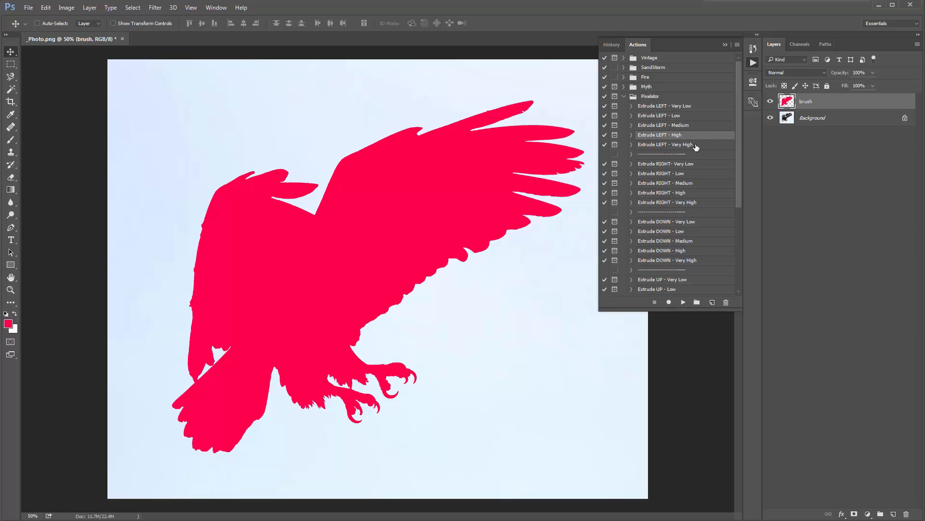
left_click(696, 144)
left_click(694, 128)
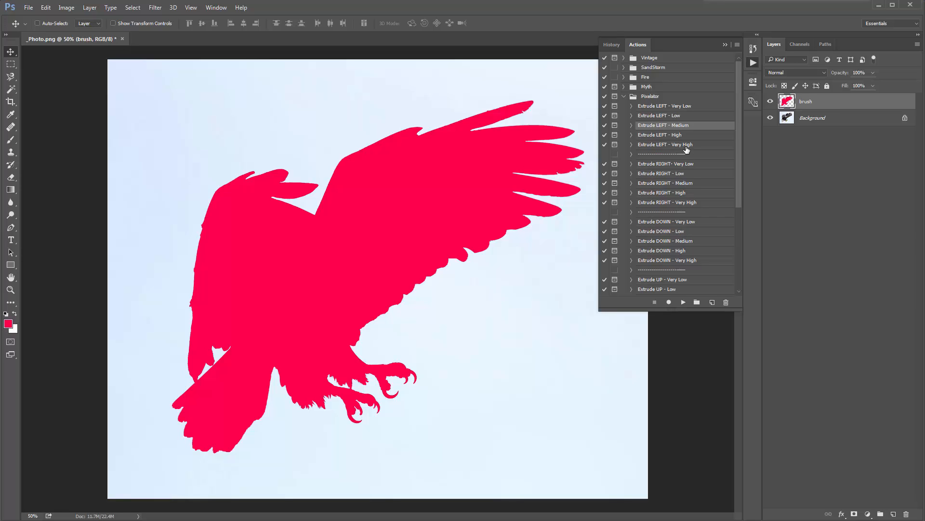
left_click(687, 146)
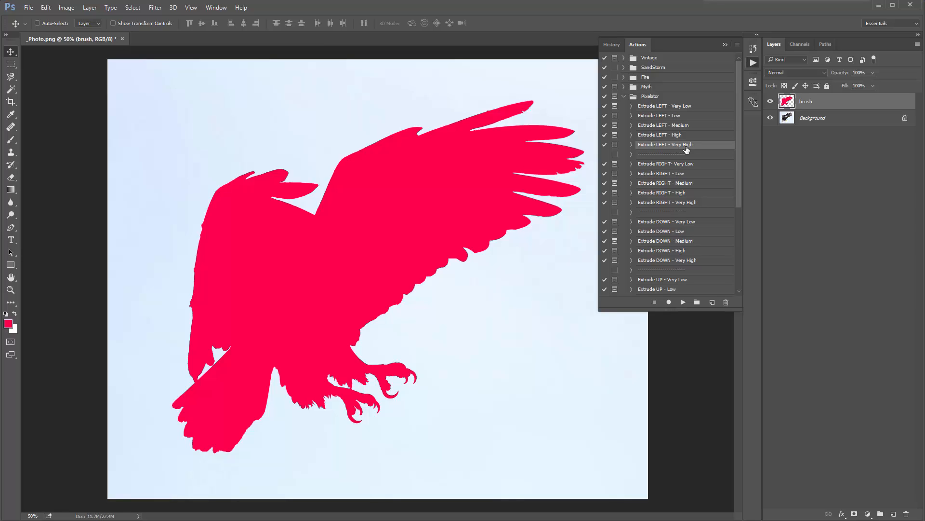
left_click(696, 116)
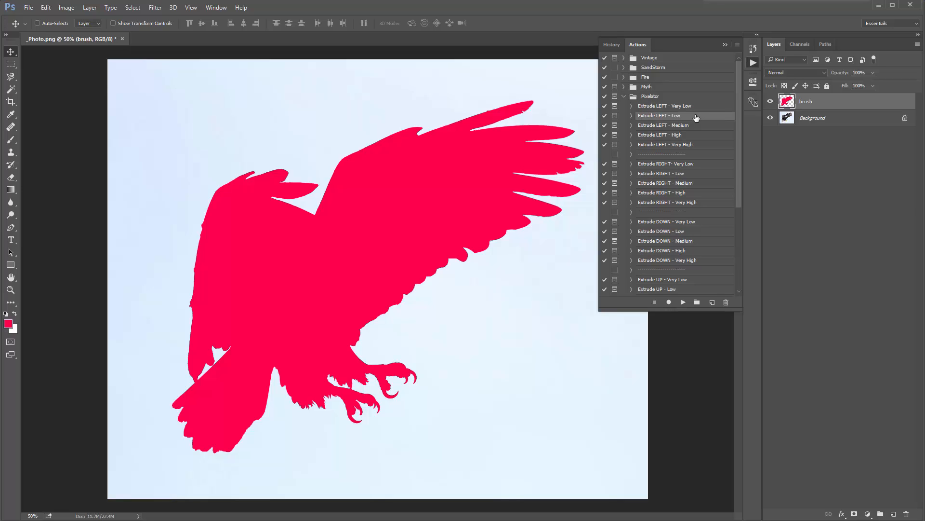
Step: Look through the helper actions marked "Dont Touch" in the Pixelator set, from Cap Style to Addn
scroll(687, 182, "down", 5)
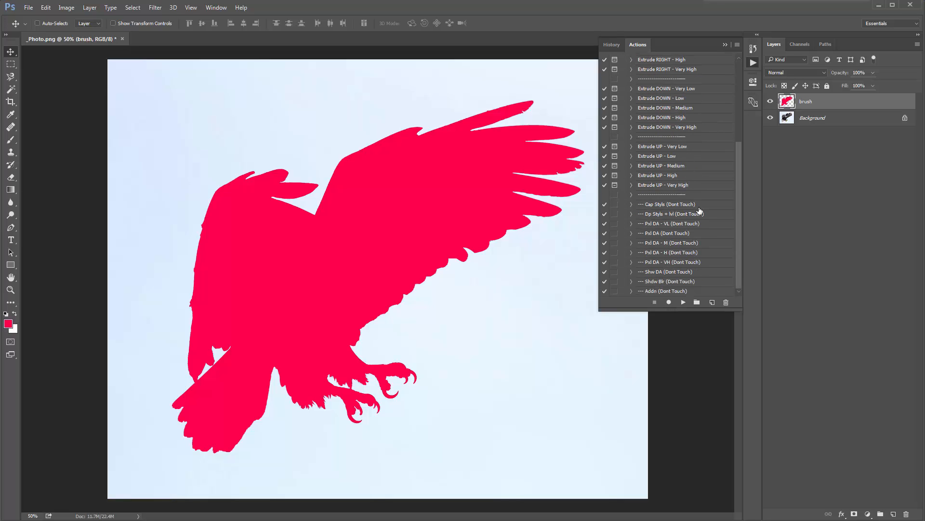
left_click(699, 208)
left_click(689, 292, "shift")
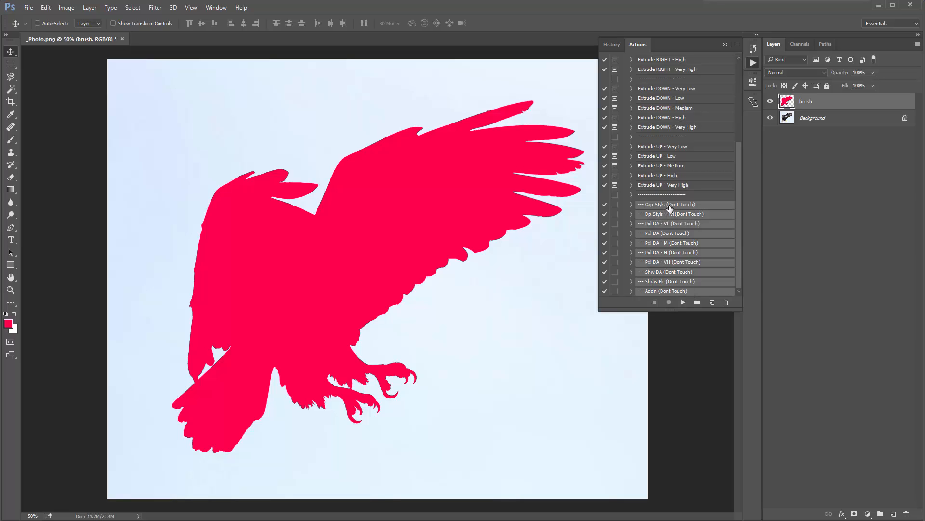
left_click(686, 208)
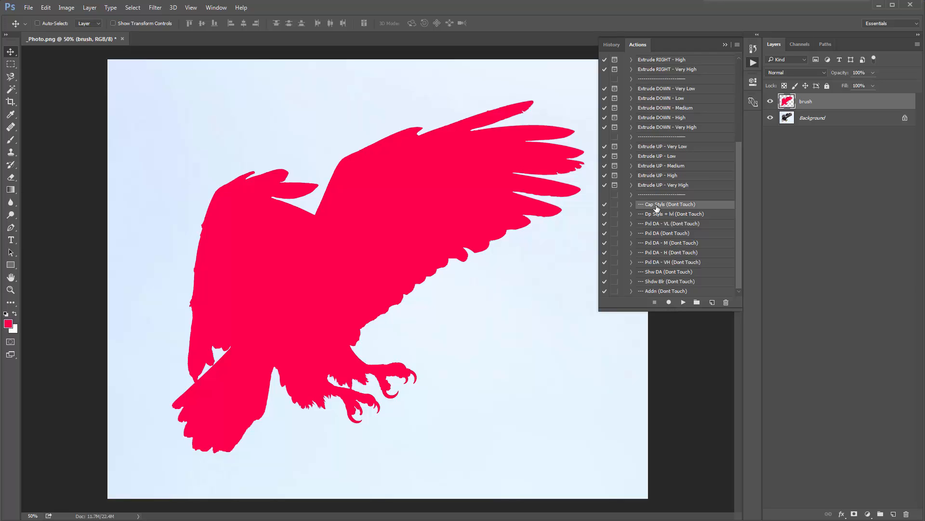
Step: Play the Pixelator action Extrude LEFT - Medium and continue past its message about choosing the pixel size
scroll(663, 221, "up", 5)
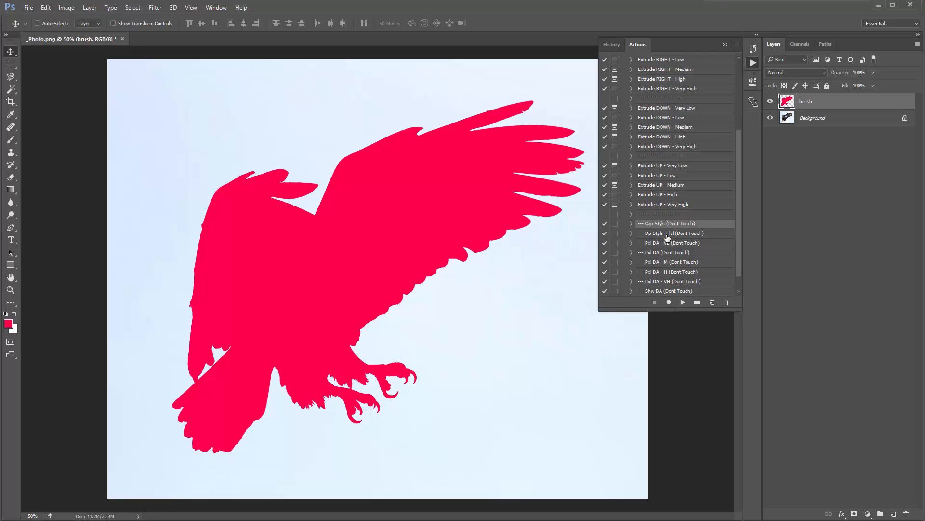
scroll(668, 237, "up", 1)
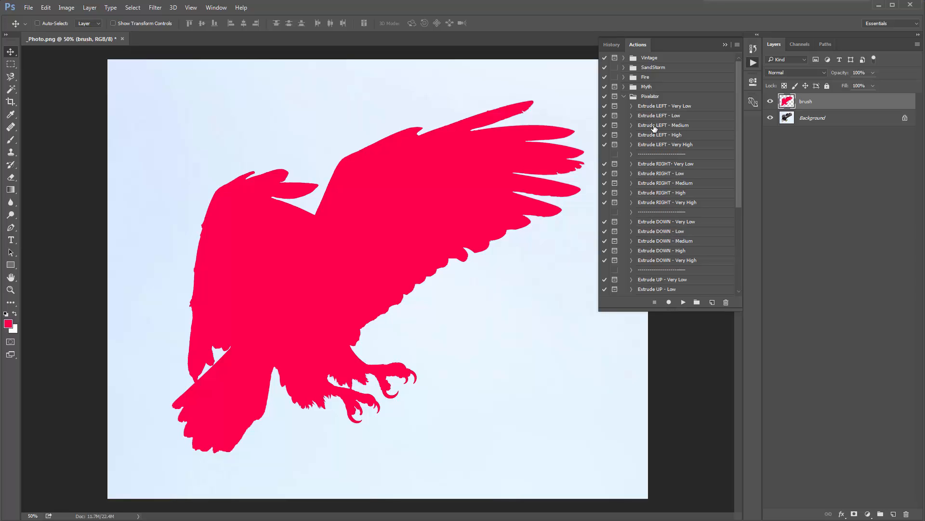
left_click(687, 126)
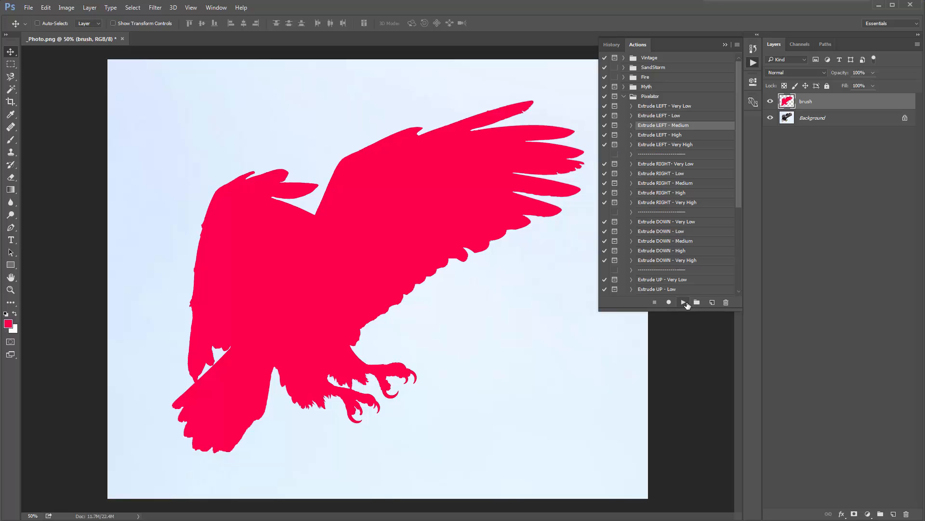
left_click(684, 303)
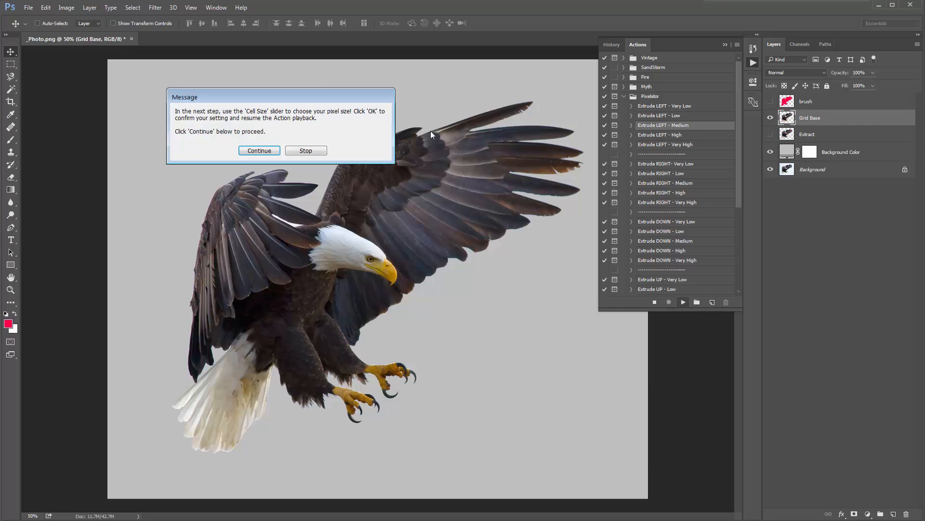
left_click_drag(322, 94, 315, 85)
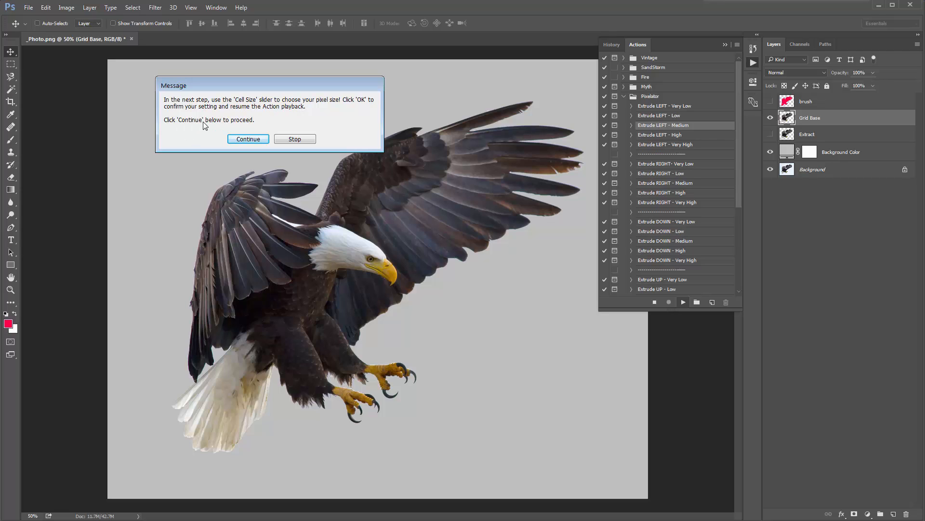
left_click(238, 141)
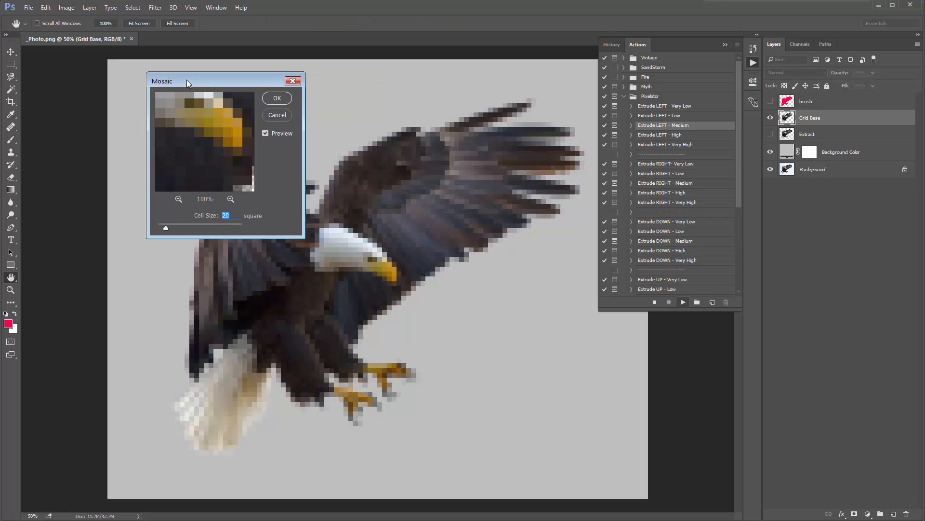
Step: Try Mosaic cell sizes of 46 and 3 and inspect the eagle's beak in the preview at 200%
left_click_drag(187, 81, 164, 76)
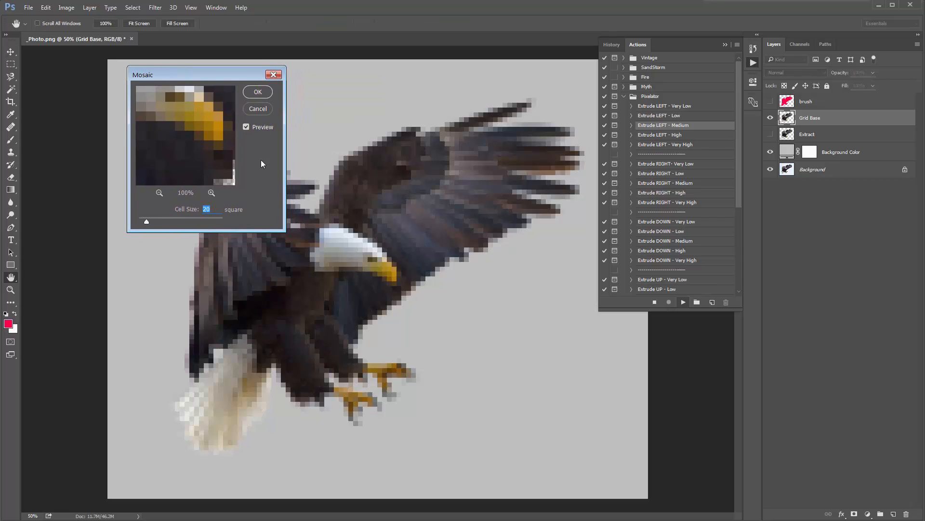
left_click(158, 219)
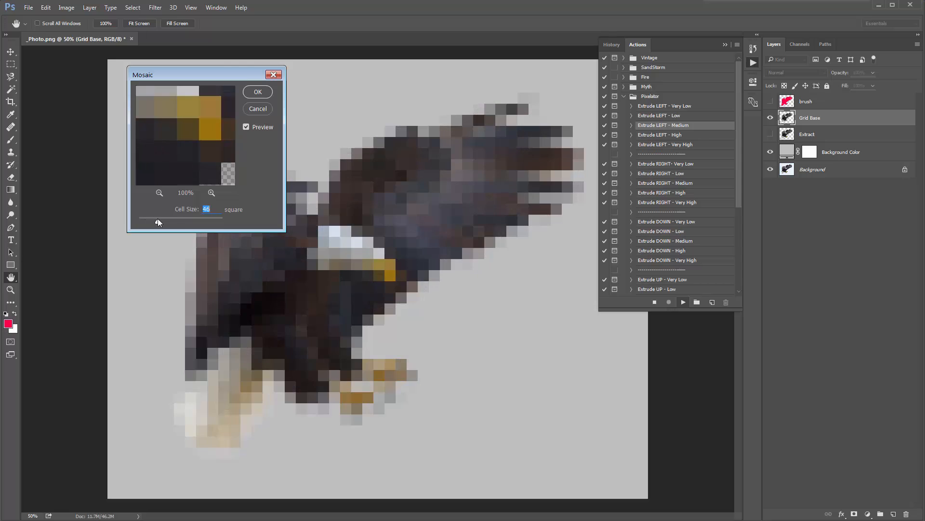
mouse_move(158, 218)
left_mouse_down()
mouse_move(178, 219)
mouse_move(147, 220)
mouse_move(195, 220)
mouse_move(140, 223)
left_mouse_up()
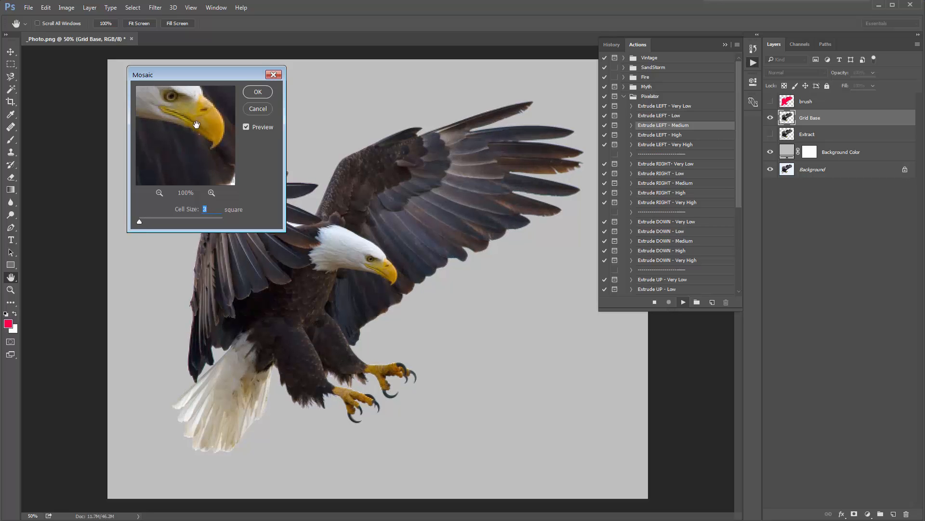
left_click(211, 193)
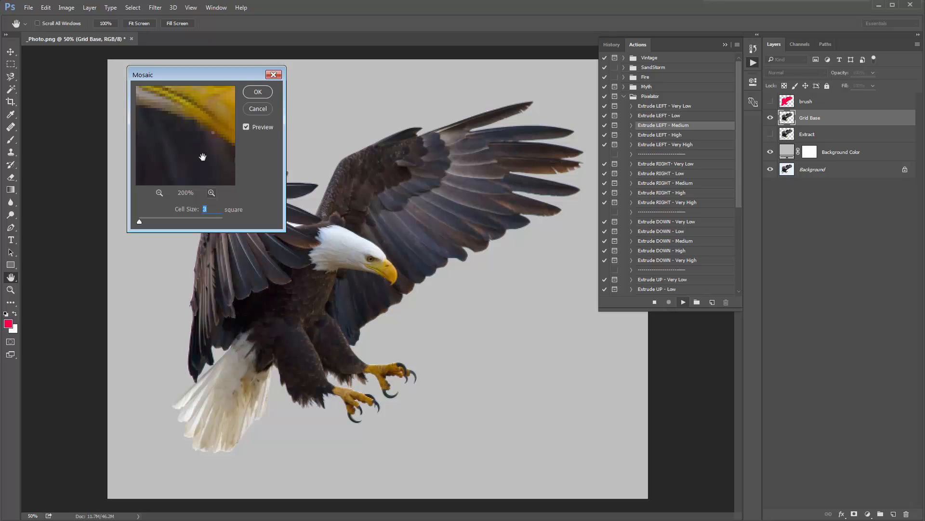
left_click_drag(203, 156, 197, 151)
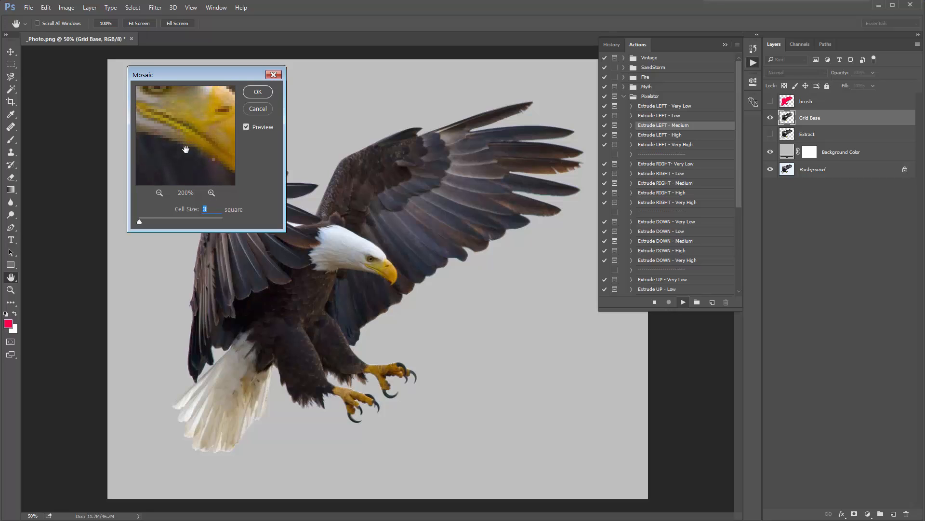
left_click(159, 192)
Step: Apply the Mosaic with a cell size of 15 and accept the second Mosaic unchanged to finish the action
type("15")
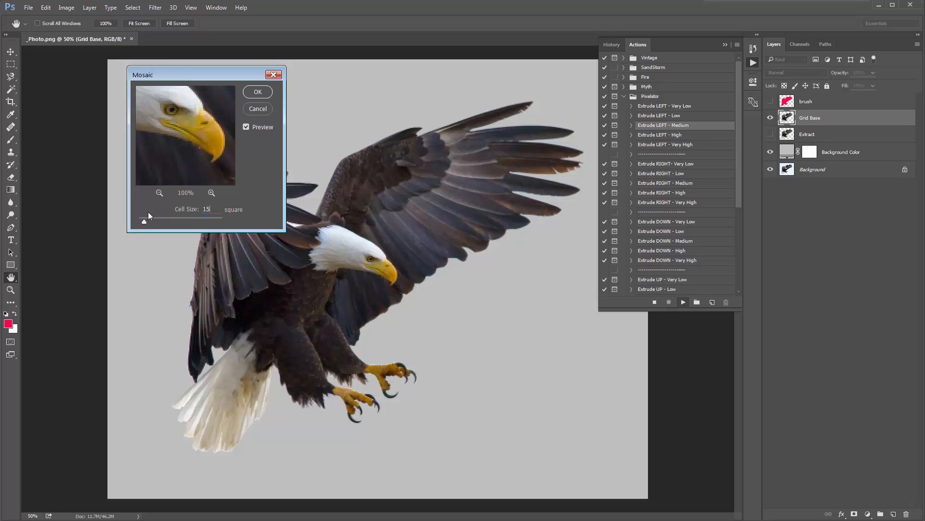
left_click(257, 92)
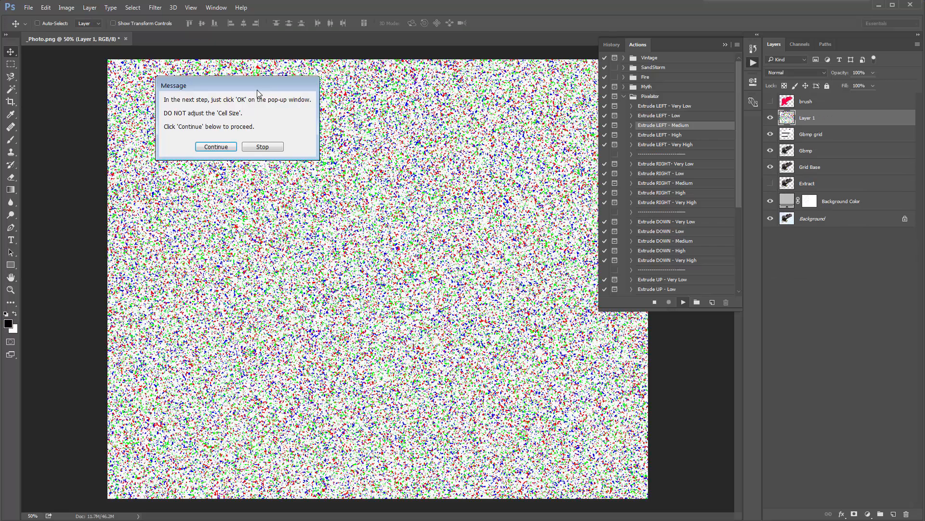
left_click_drag(257, 89, 259, 107)
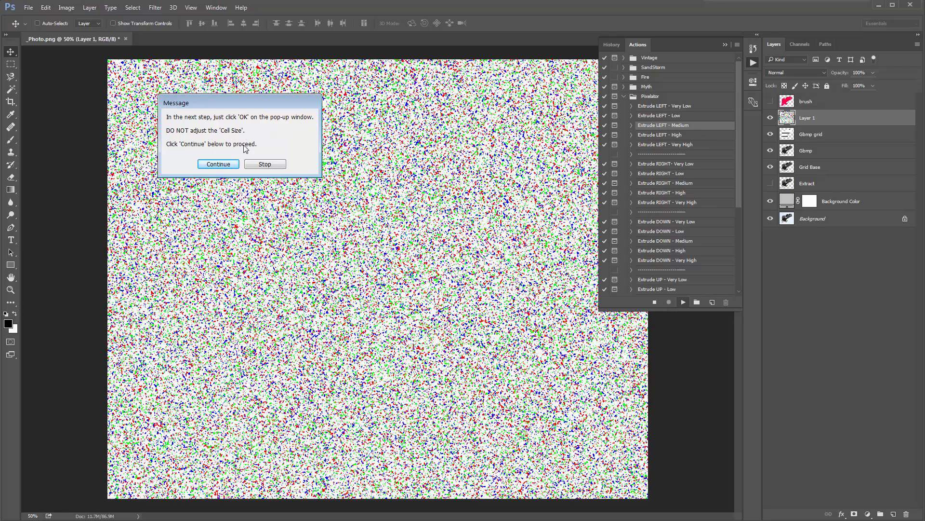
left_click(218, 164)
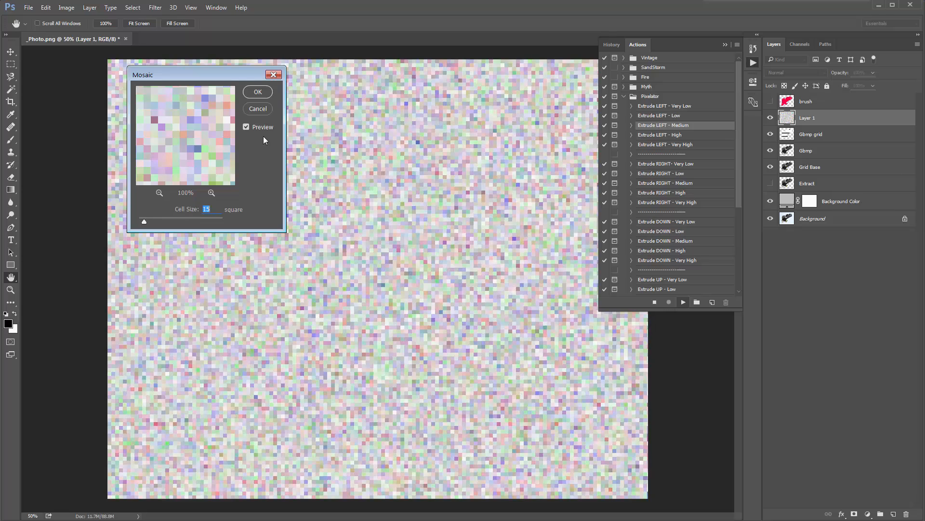
key("Return")
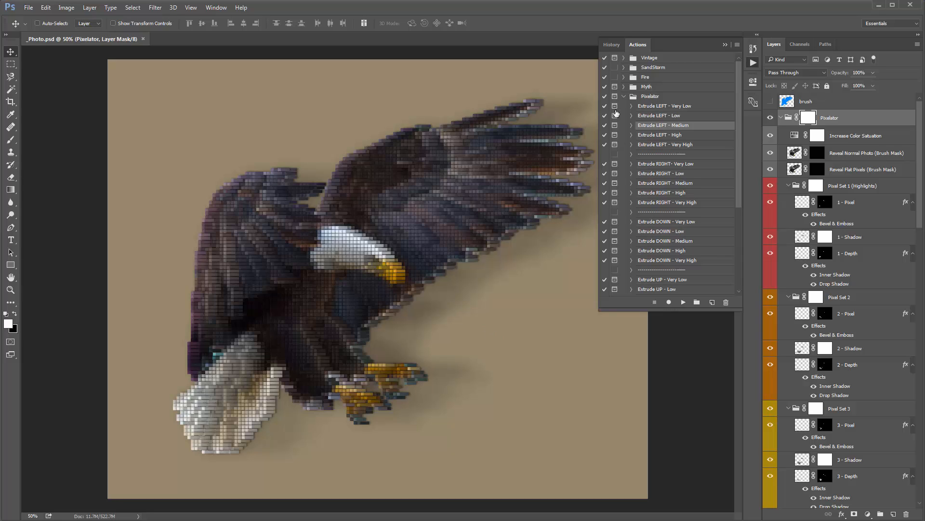
Step: Put the actions list away and collapse the Pixelator layer group together with all its Pixel Set subgroups
left_click(725, 45)
mouse_move(921, 137)
left_mouse_down()
mouse_move(918, 152)
mouse_move(916, 126)
left_mouse_up()
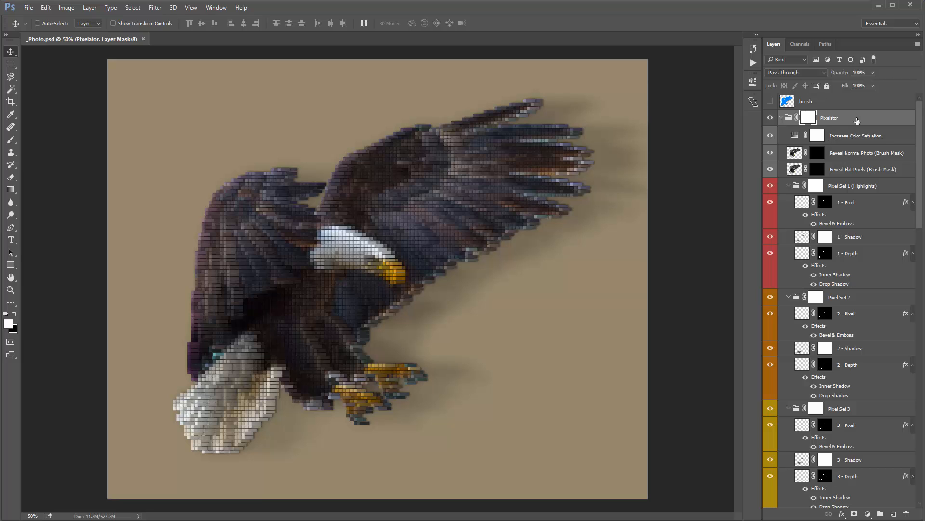
mouse_move(921, 126)
left_mouse_down()
mouse_move(913, 307)
mouse_move(908, 120)
left_mouse_up()
left_click(781, 118, "ctrl")
left_click(781, 118)
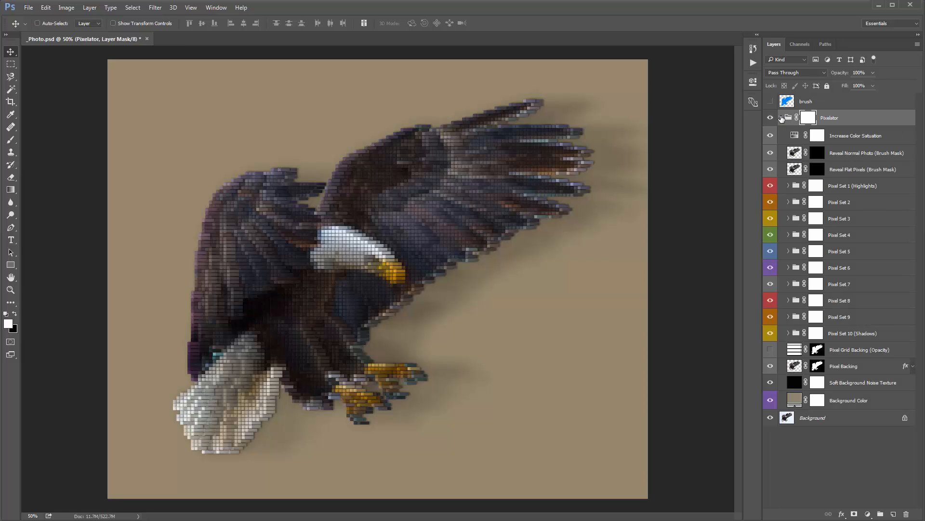
left_click(781, 118)
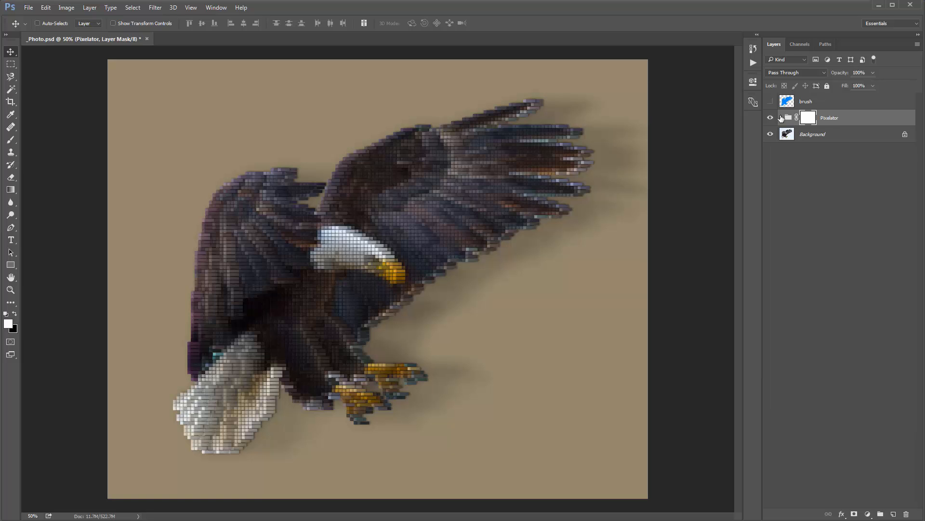
Step: Compare the Pixelator group with the original photo by toggling its visibility, and try deleting the group
left_click(770, 119)
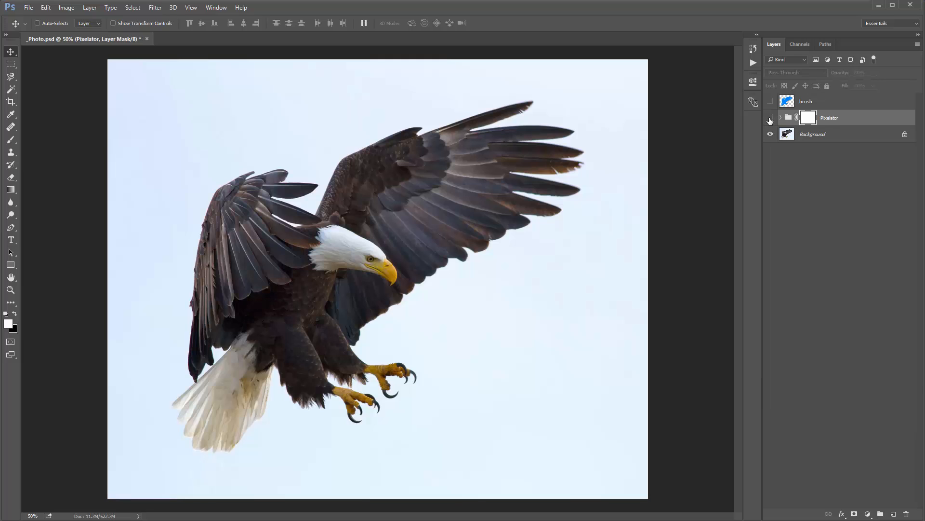
left_click(770, 119)
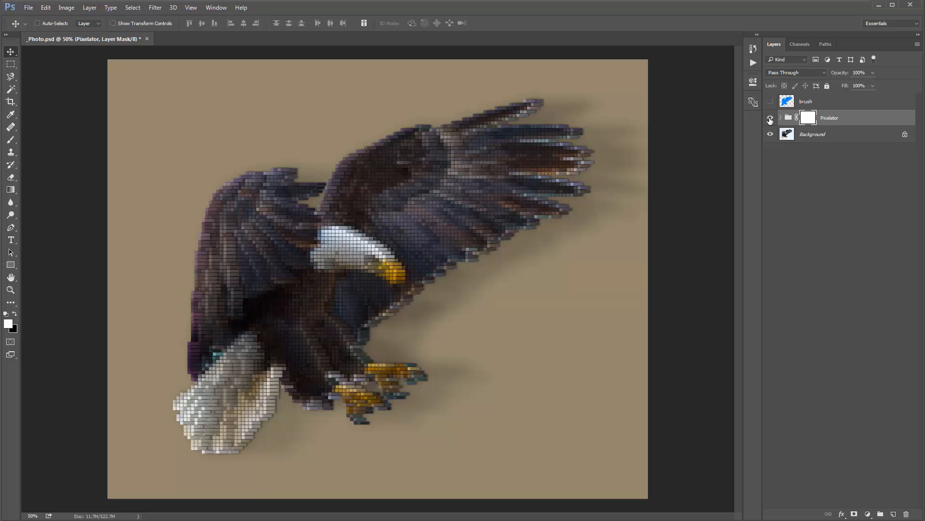
left_click(836, 117)
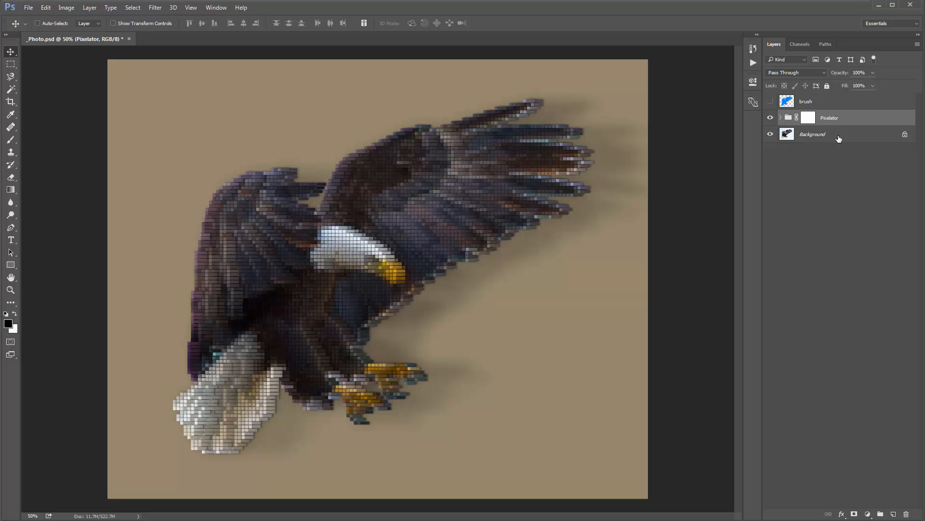
key("Delete")
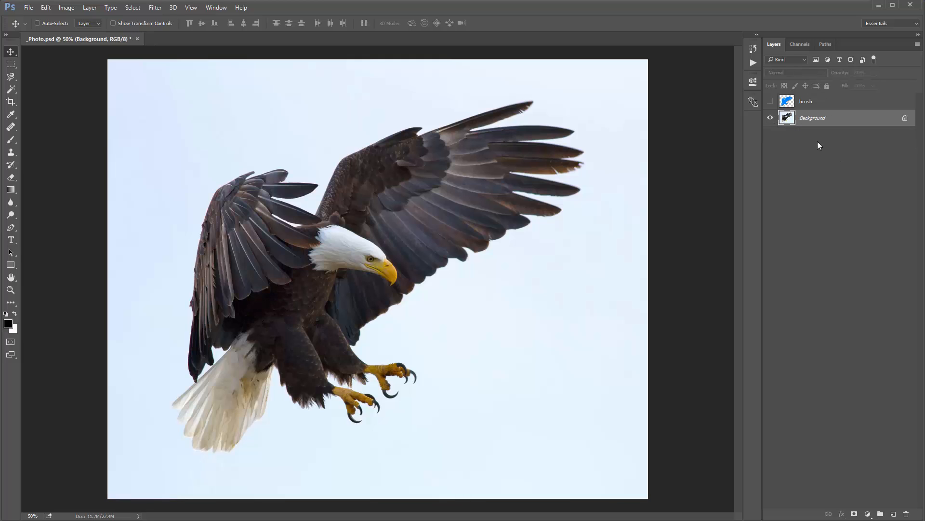
Step: Show and hide the brush layer over the effect, and expand the Pixelator group to list its layers
left_click(771, 102)
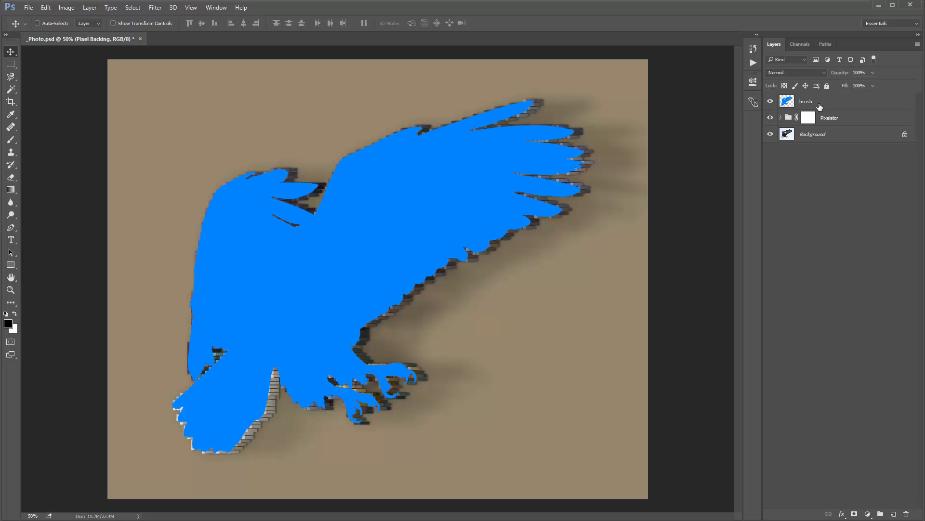
left_click(770, 101)
left_click(780, 119)
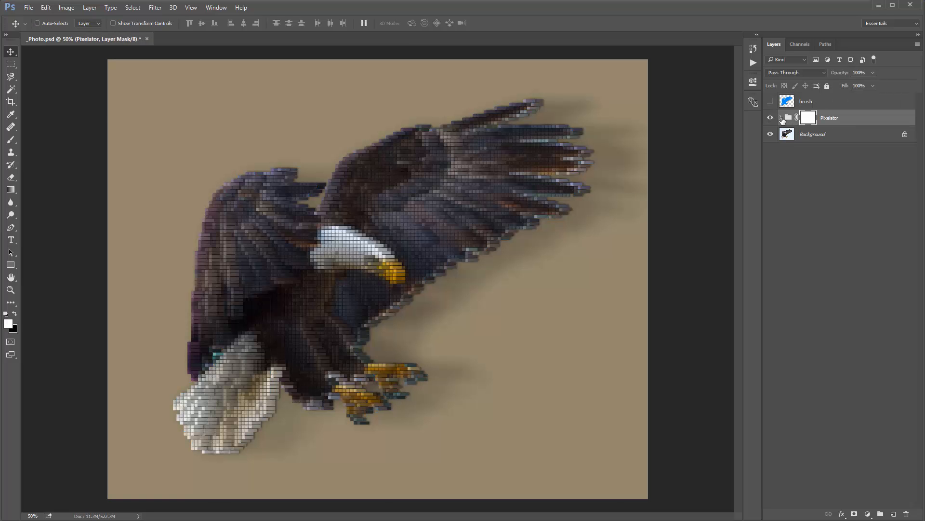
left_click(781, 119)
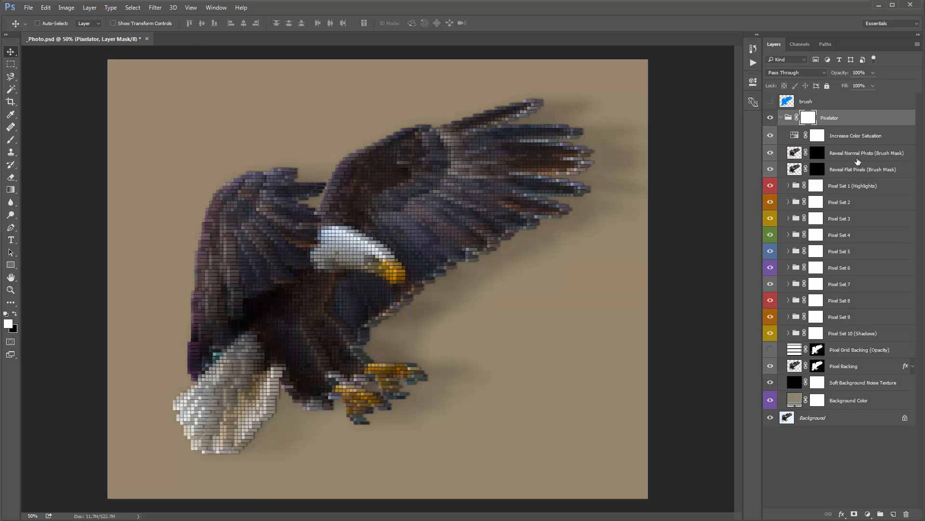
Step: Examine the Hue/Saturation settings of the Increase Color Satuation adjustment layer and close them
left_click(844, 136)
left_click(860, 165, "shift")
left_click(795, 138)
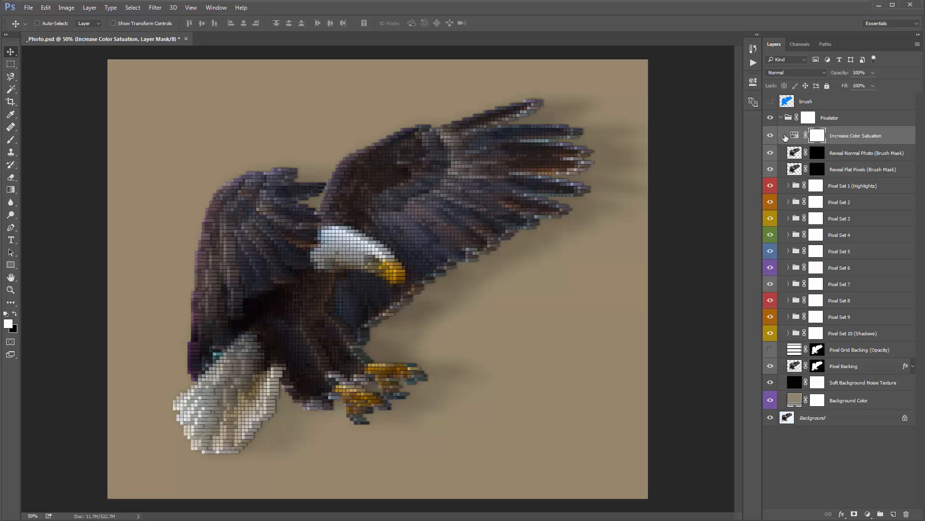
double_click(794, 136)
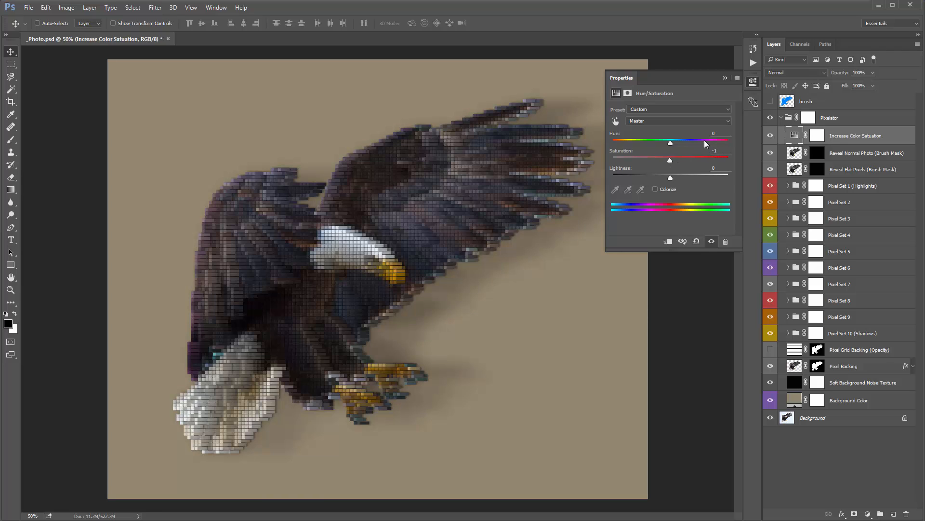
left_click(726, 78)
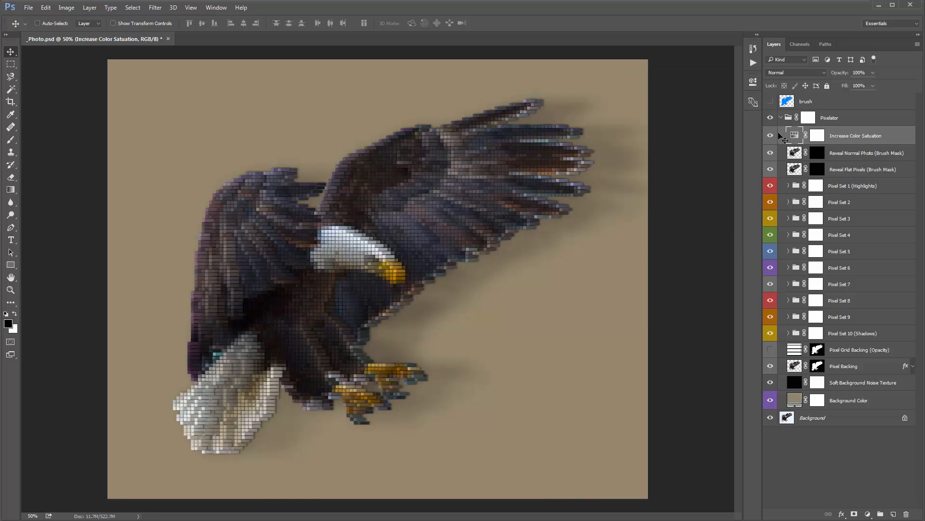
Step: Disable the mask of the Reveal Normal Photo (Brush Mask) layer and show the brush layer for comparison
left_click(851, 157)
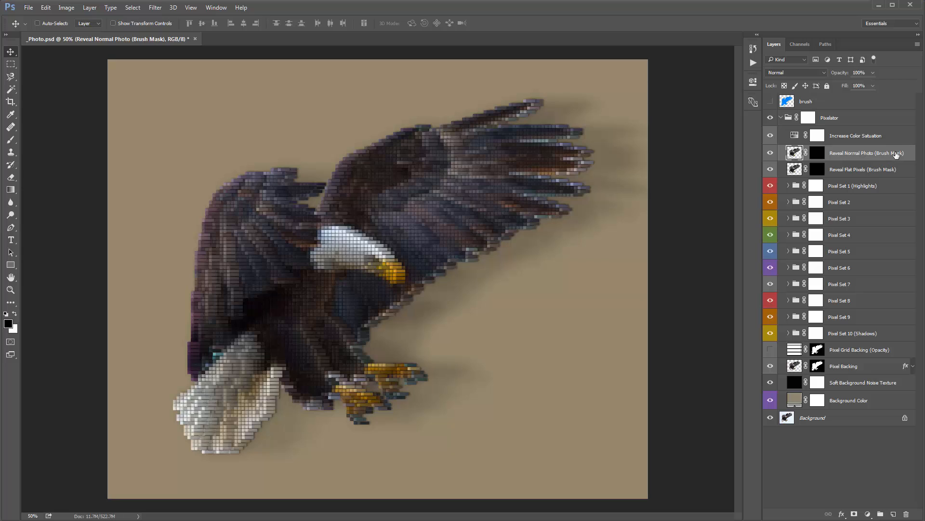
left_click(771, 153)
left_click(818, 154)
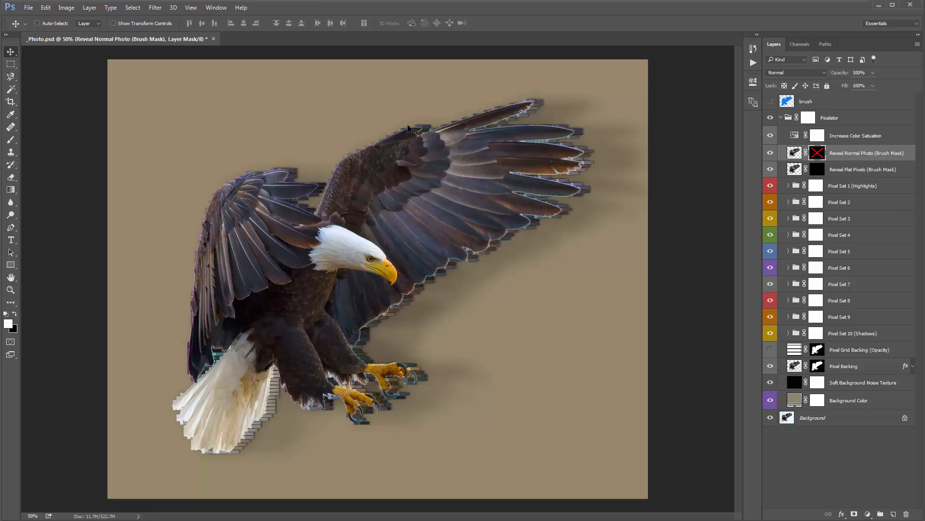
left_click(770, 102)
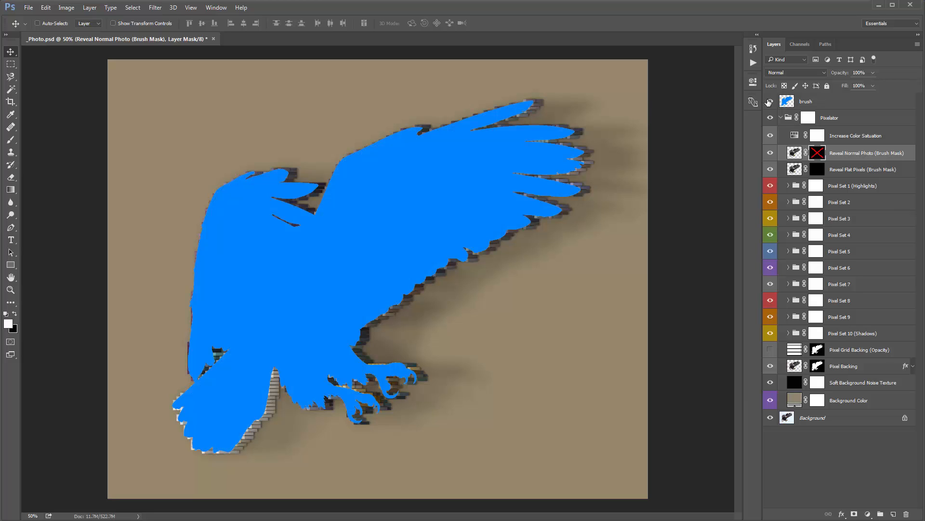
Step: Hide the brush layer and re-enable the mask of the Reveal Normal Photo (Brush Mask) layer
left_click(770, 101)
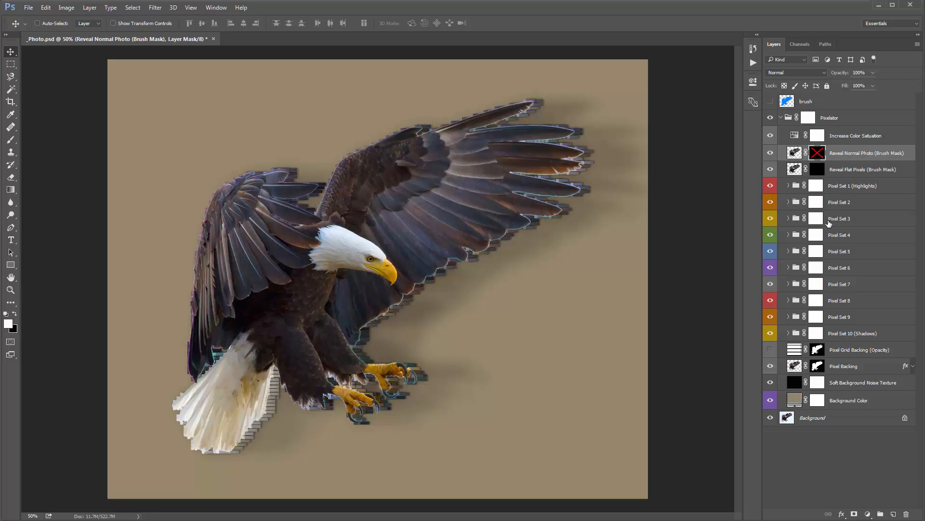
left_click(815, 155, "shift")
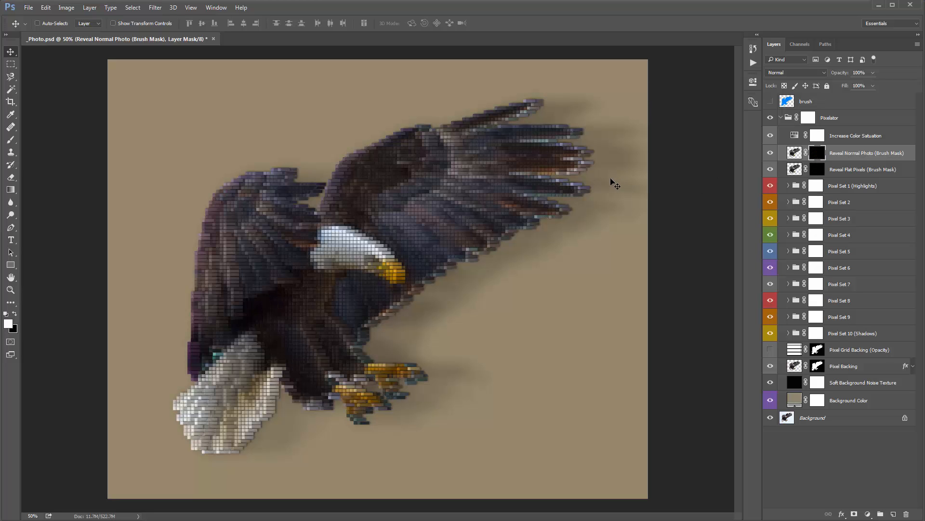
Step: Paint white with a 250 px brush on the Reveal Normal Photo mask over the eagle's head, legs and talons
key("b")
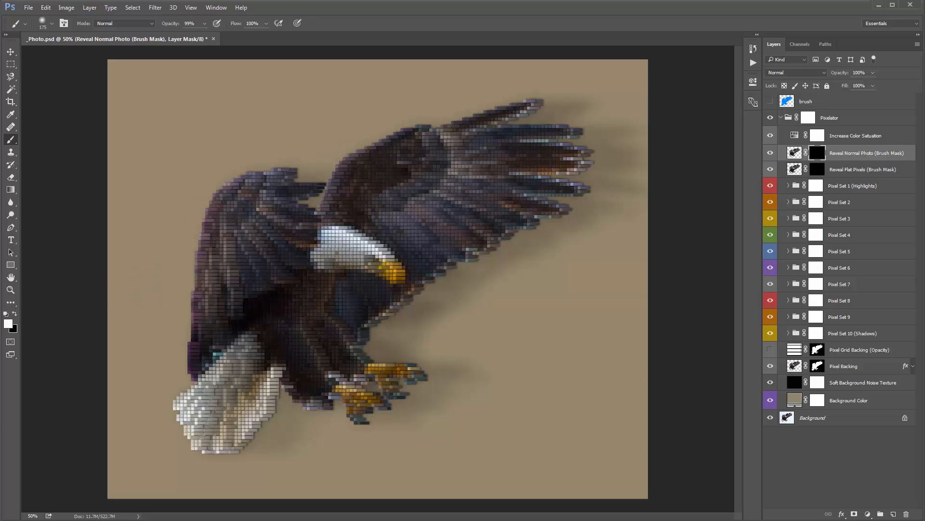
key("bracketleft")
key("bracketleft")
key("bracketleft")
key("bracketright")
key("bracketright")
key("bracketright")
key("bracketright")
key("bracketright")
key("bracketright")
mouse_move(386, 261)
left_mouse_down()
mouse_move(372, 243)
mouse_move(327, 242)
mouse_move(345, 242)
mouse_move(360, 265)
mouse_move(382, 267)
mouse_move(335, 247)
left_mouse_up()
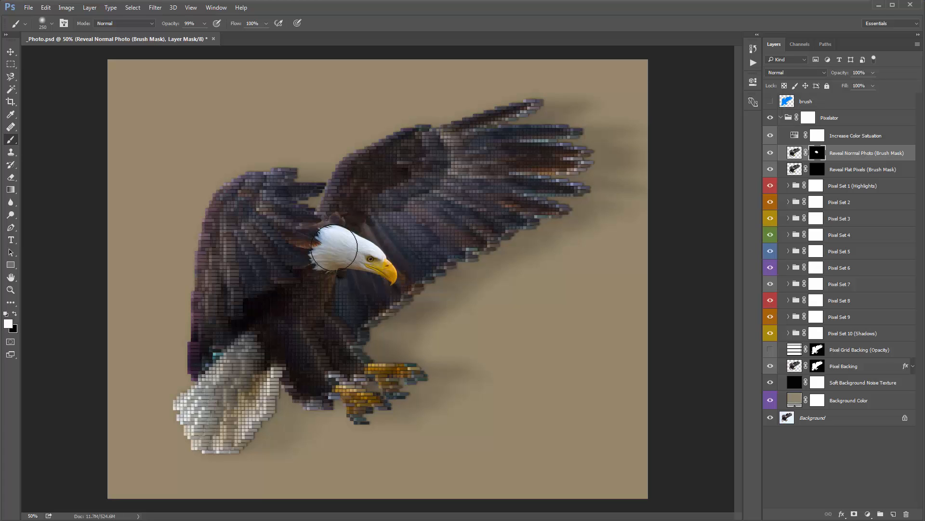
mouse_move(391, 366)
left_mouse_down()
mouse_move(407, 380)
mouse_move(375, 379)
mouse_move(426, 370)
mouse_move(387, 392)
mouse_move(390, 402)
mouse_move(351, 399)
mouse_move(332, 361)
left_mouse_up()
mouse_move(340, 321)
left_mouse_down()
mouse_move(404, 305)
mouse_move(337, 284)
mouse_move(355, 258)
mouse_move(336, 258)
left_mouse_up()
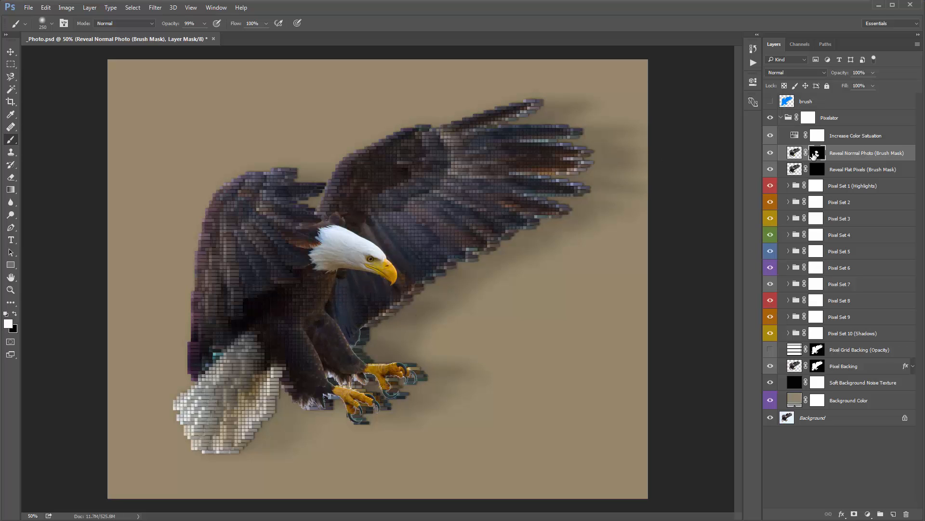
Step: Preview the Reveal Flat Pixels layer with its mask disabled and Reveal Normal Photo hidden, and restore both
left_click(770, 153)
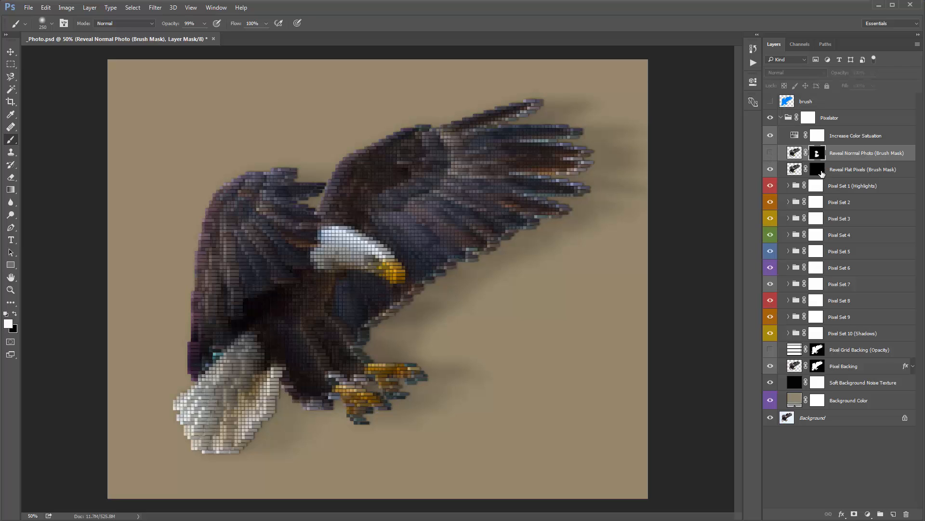
left_click(836, 176)
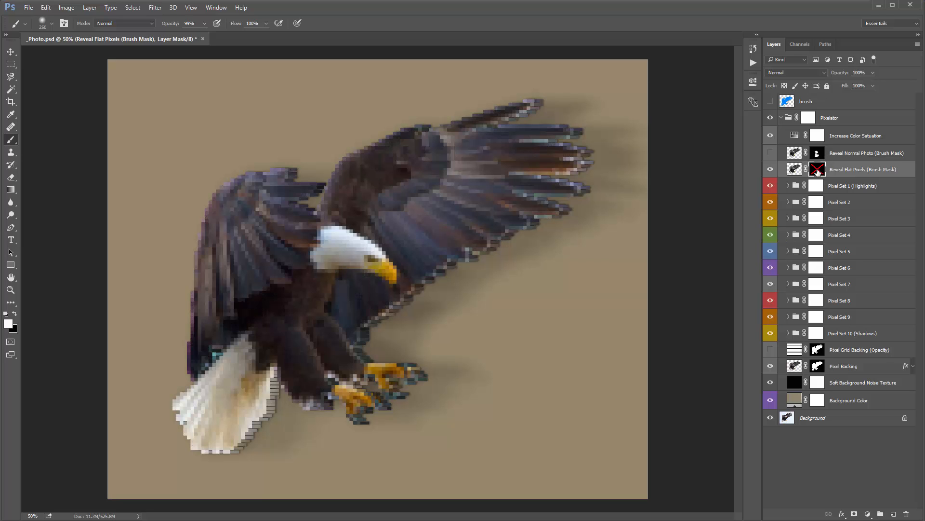
key("v")
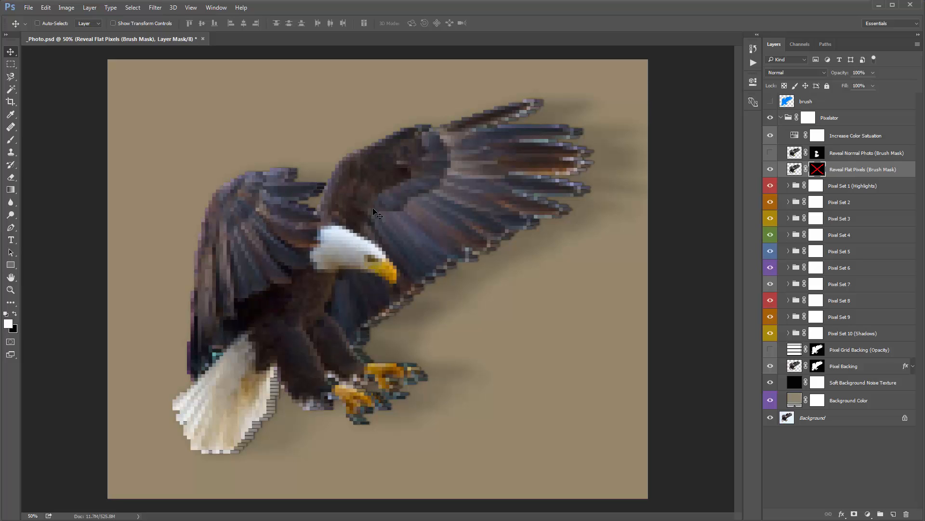
left_click(814, 172, "shift")
left_click(771, 154)
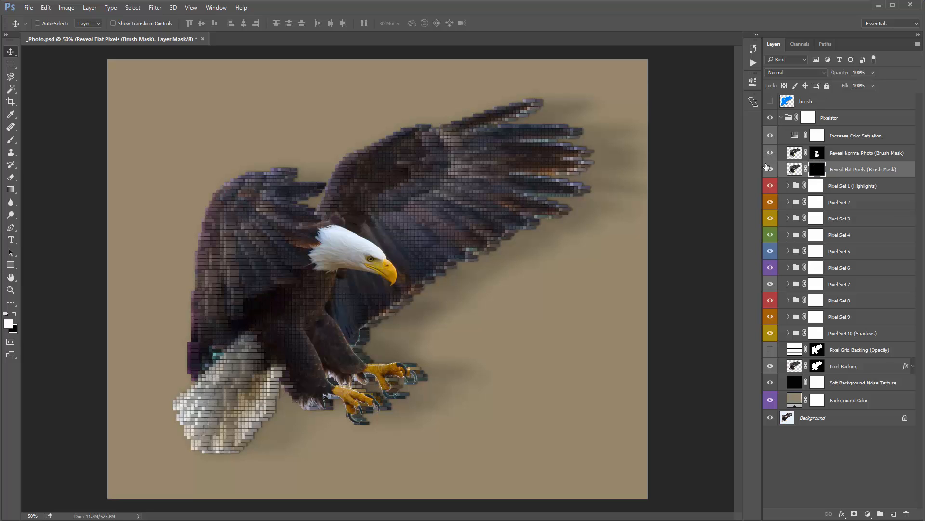
Step: Paint white on the Reveal Flat Pixels (Brush Mask) layer's mask over the wing area above and behind the eagle's head
left_click(814, 154)
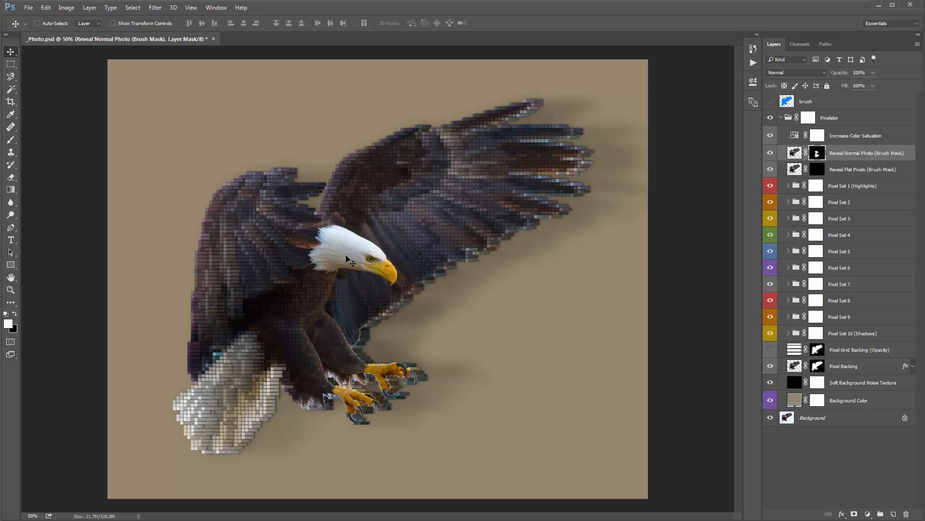
left_click(816, 170)
key("b")
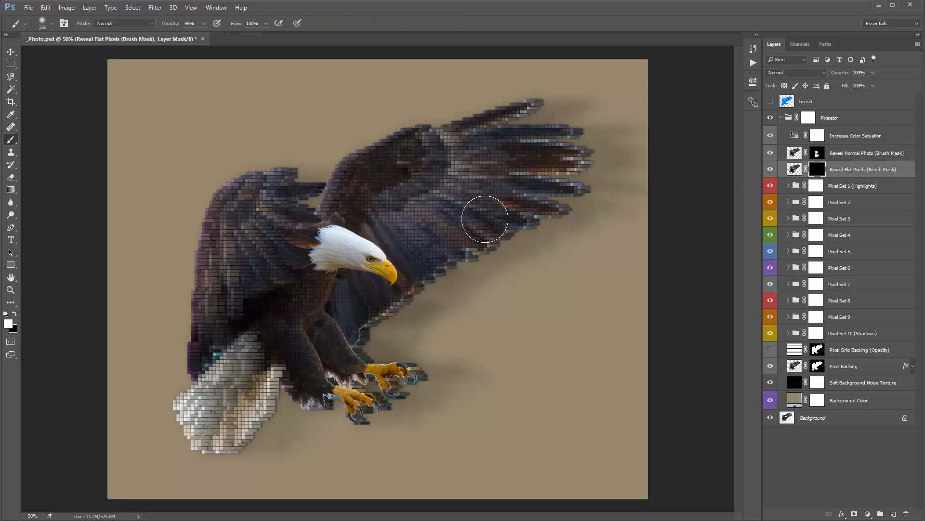
mouse_move(484, 220)
left_mouse_down()
mouse_move(410, 230)
mouse_move(355, 199)
mouse_move(364, 220)
mouse_move(377, 215)
mouse_move(433, 253)
mouse_move(416, 264)
mouse_move(440, 251)
mouse_move(418, 223)
mouse_move(398, 204)
mouse_move(352, 191)
left_mouse_up()
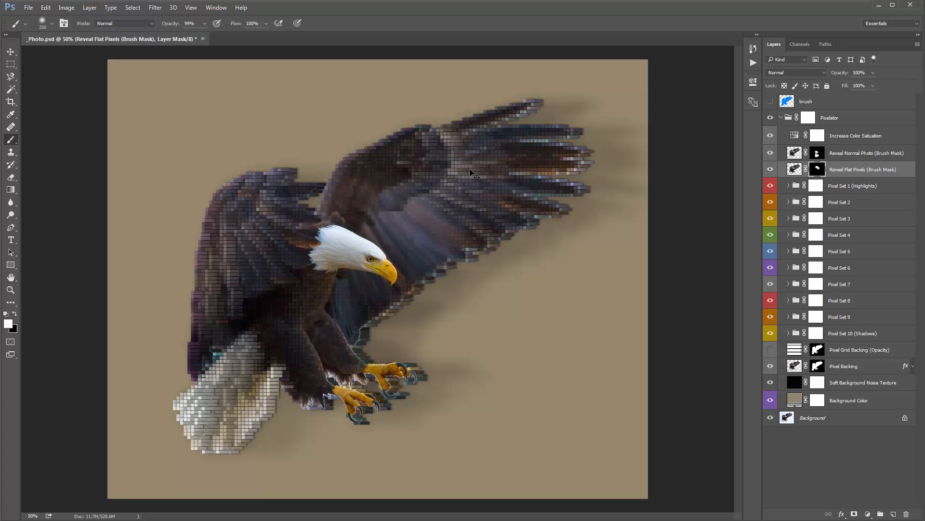
key("v")
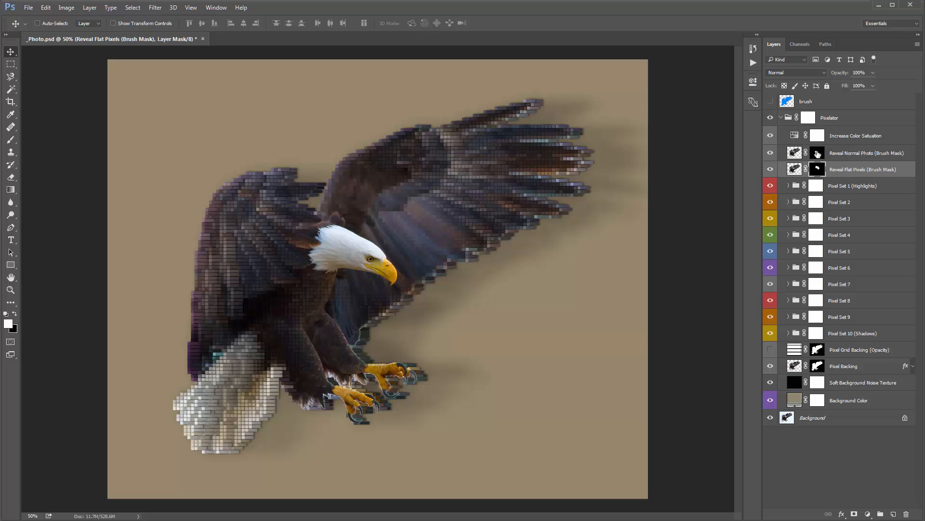
Step: Hide both Reveal layers, highlight groups Pixel Set 1 (Highlights) through Pixel Set 10 (Shadows), and reselect only Pixel Set 1
left_click(770, 153)
left_click(771, 169)
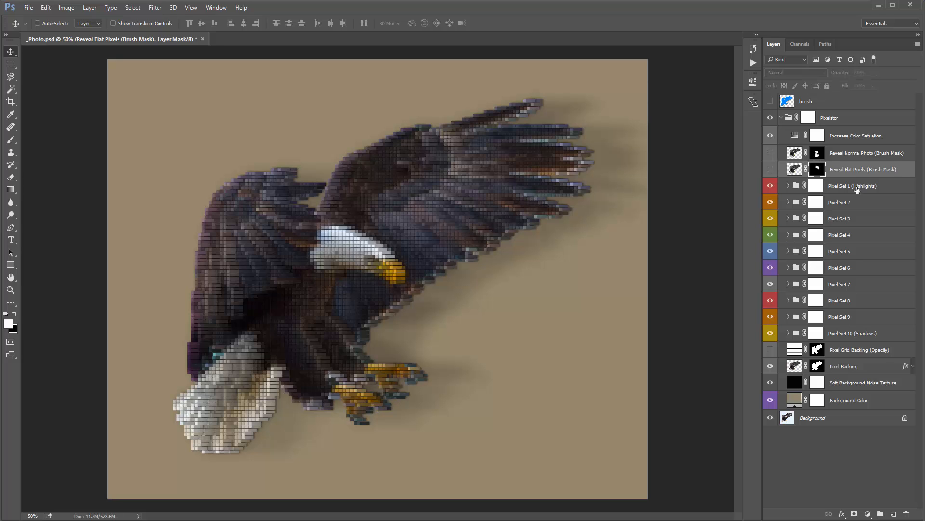
left_click(840, 188)
key("x")
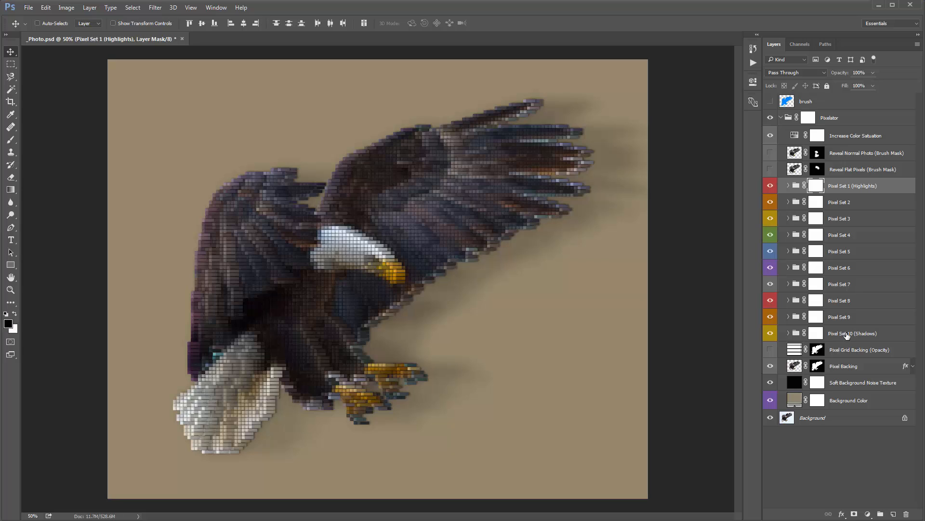
left_click(846, 333, "shift")
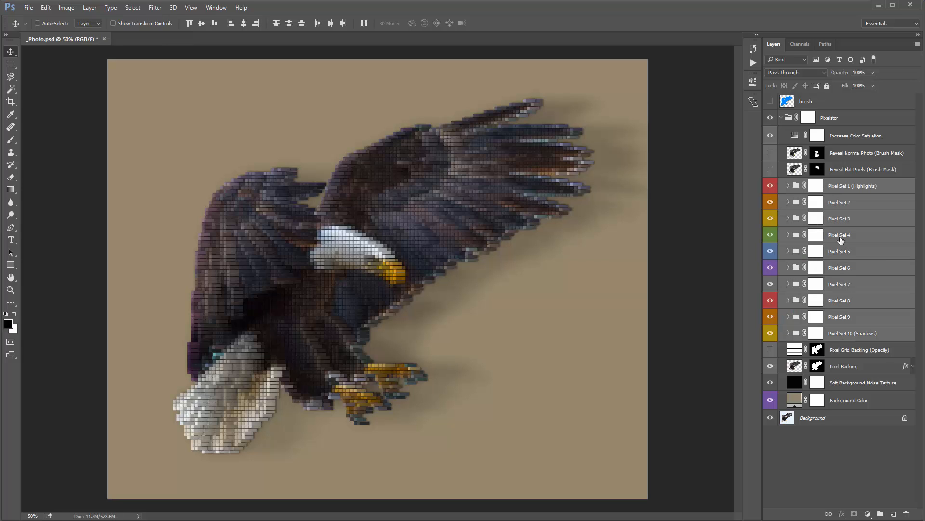
left_click(844, 187)
key("x")
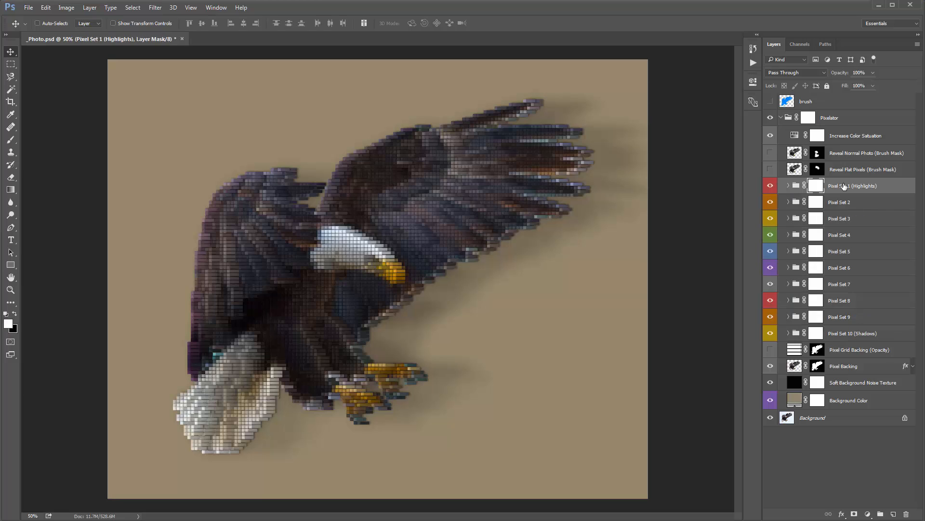
Step: Hide the Pixel Backing layer and Pixel Sets 2 to 10 to isolate Pixel Set 1 (Highlights)
left_click(768, 368)
left_click_drag(769, 316, 766, 218)
left_click(770, 333)
left_click(770, 202)
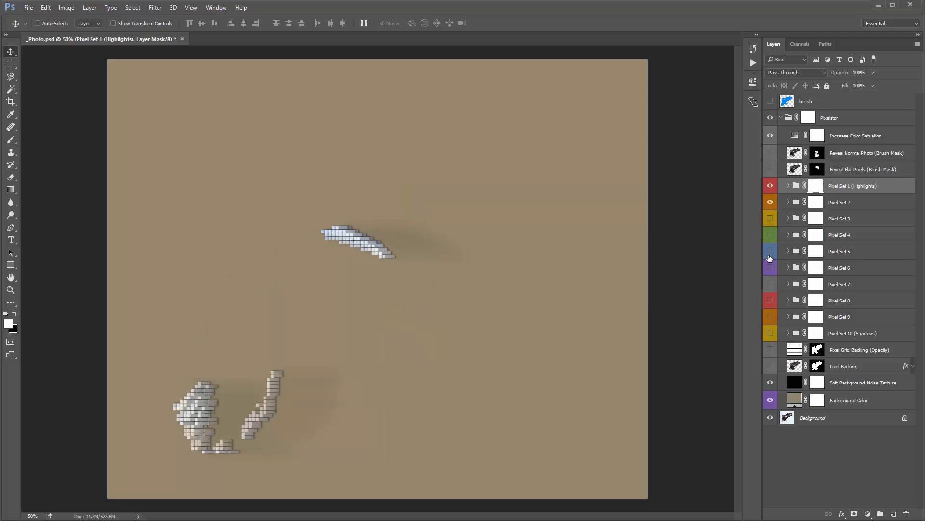
left_click(868, 187)
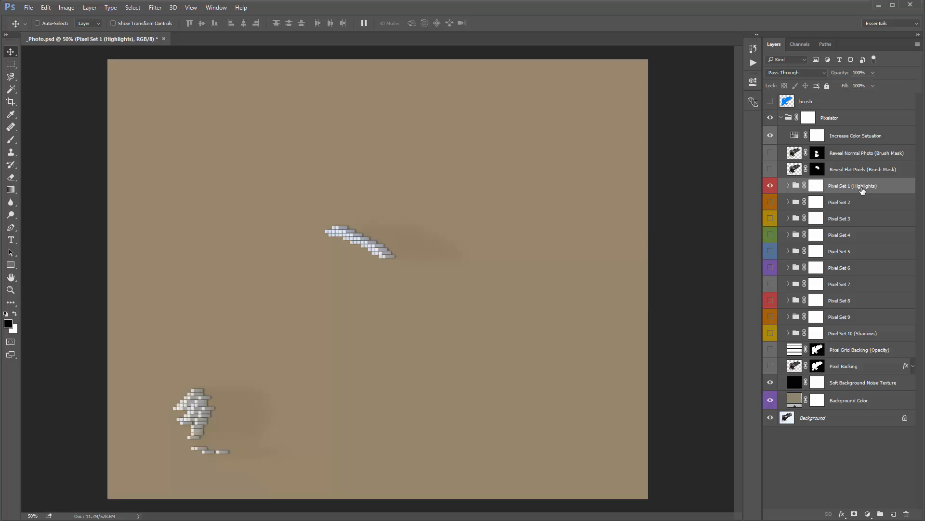
key("x")
Step: Show Pixel Set 10 (Shadows) and compare it with Pixel Set 1 (Highlights)
left_click(843, 337)
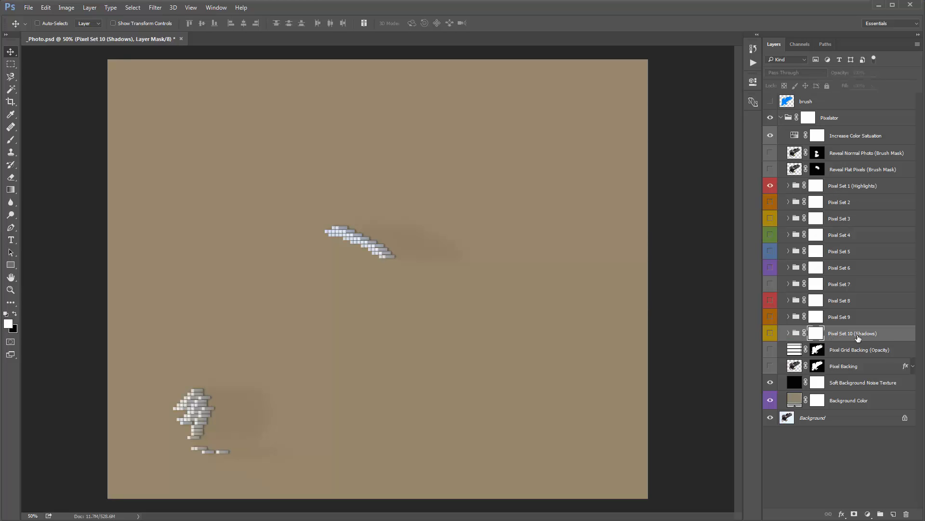
left_click(770, 334)
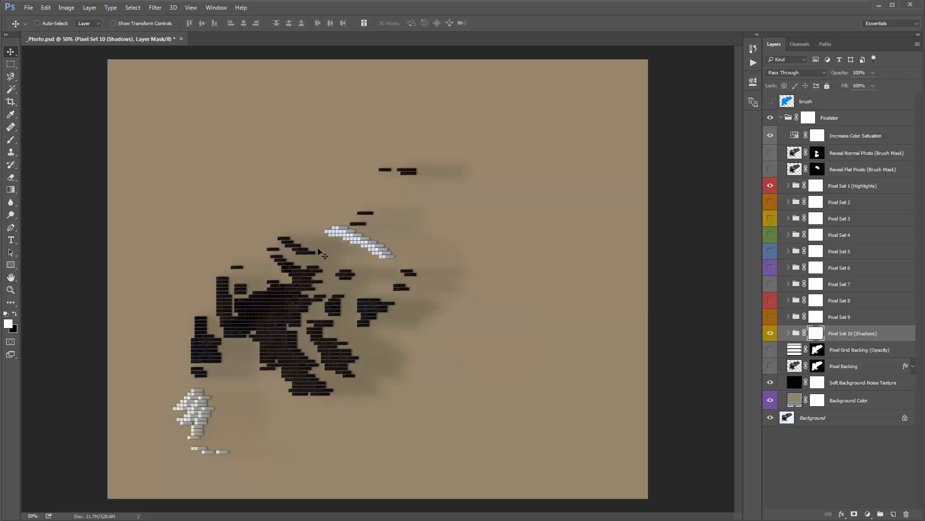
left_click(843, 186)
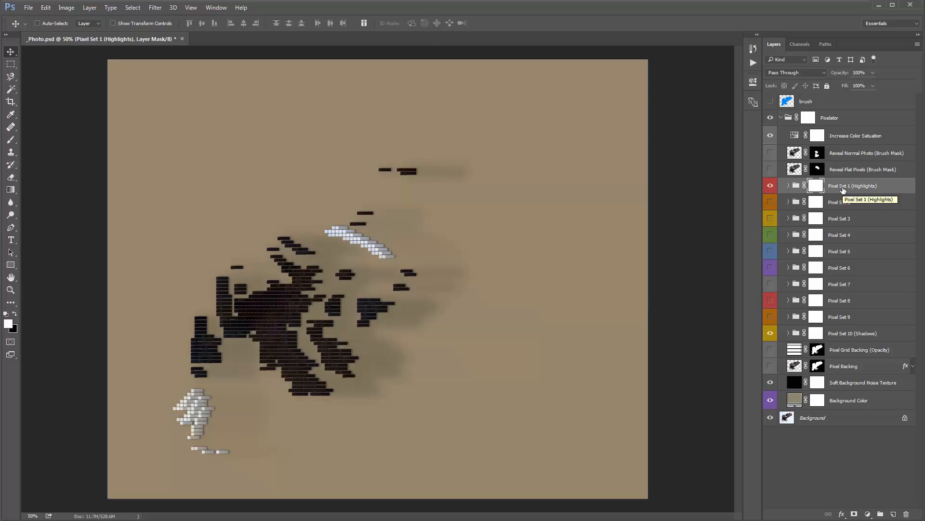
left_click(844, 333)
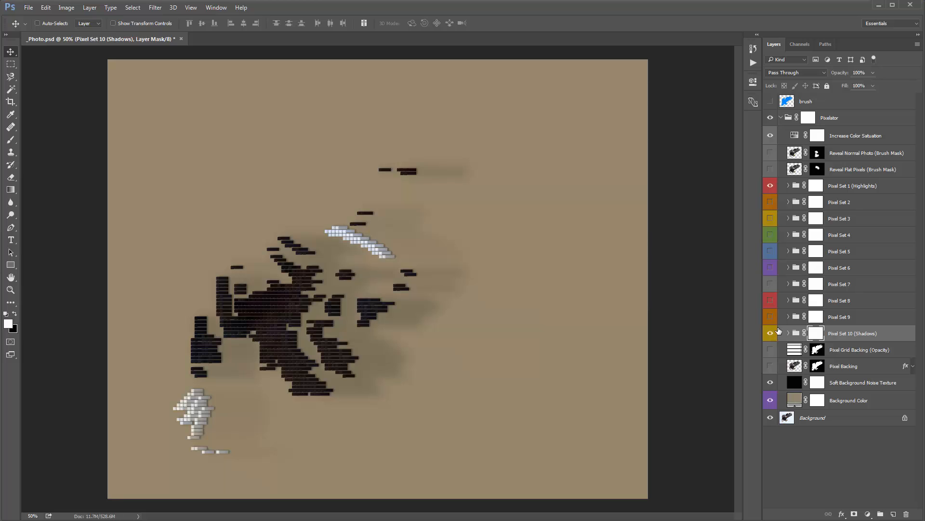
Step: Show Pixel Sets 2 through 8 one after another to see how the eagle builds up
left_click(847, 203)
left_click(770, 203)
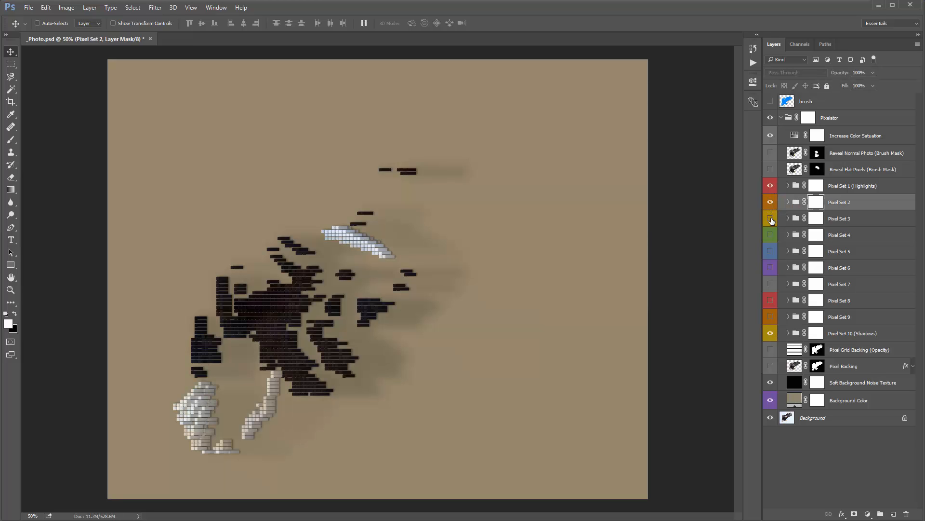
left_click(770, 219)
left_click(771, 235)
left_click(770, 251)
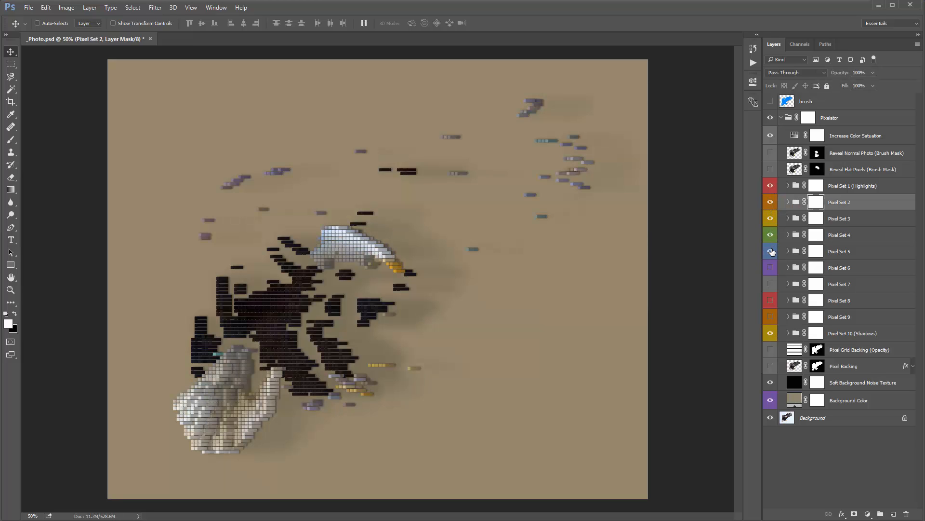
left_click(770, 267)
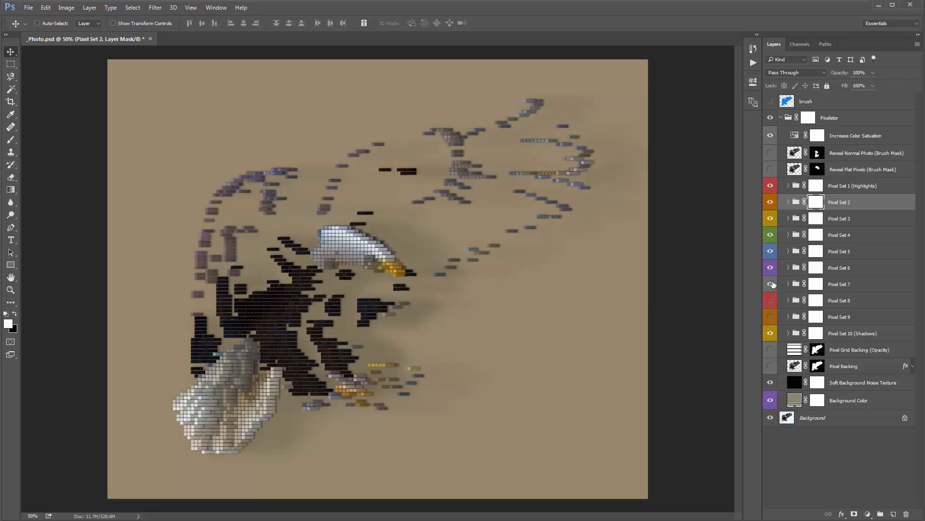
left_click(771, 284)
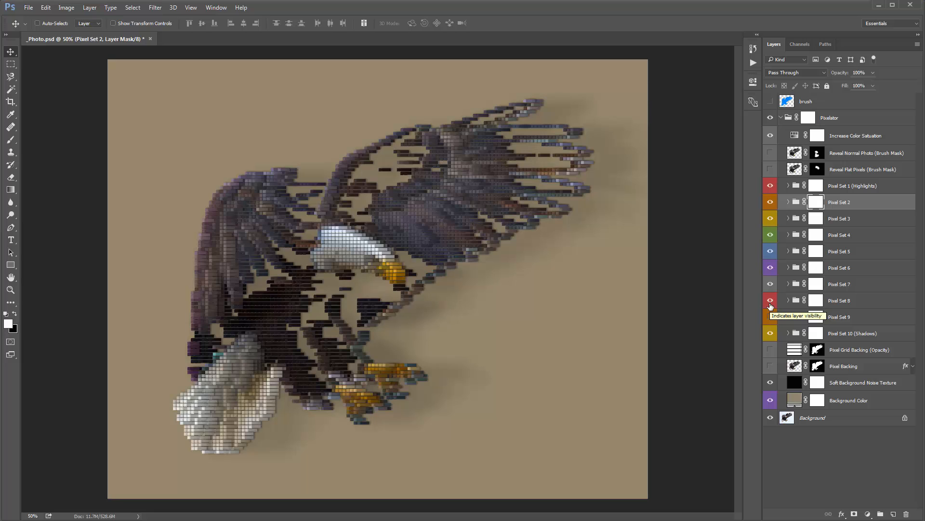
Step: Hide Pixel Sets 8, 7 and 6 in turn, and show Sets 6 and 7 again
left_click(771, 301)
left_click(771, 284)
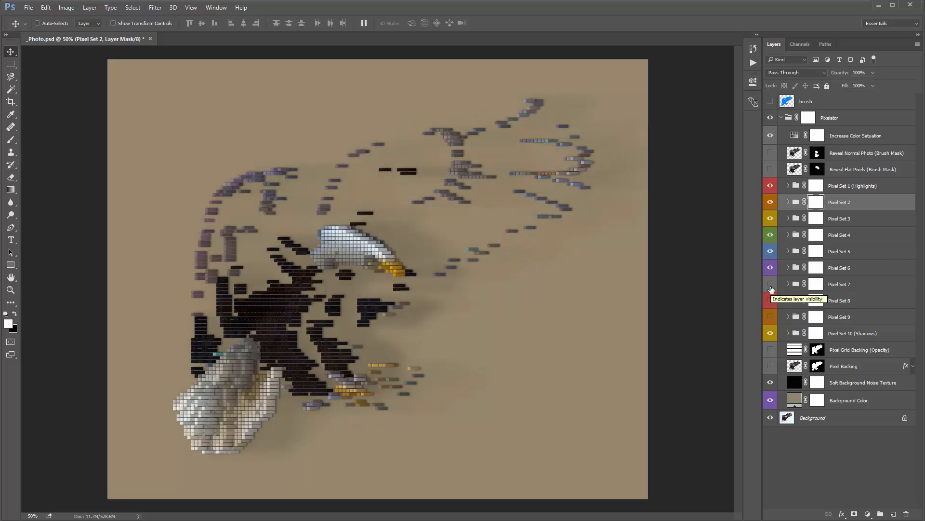
left_click(771, 267)
left_click(771, 268)
left_click(771, 283)
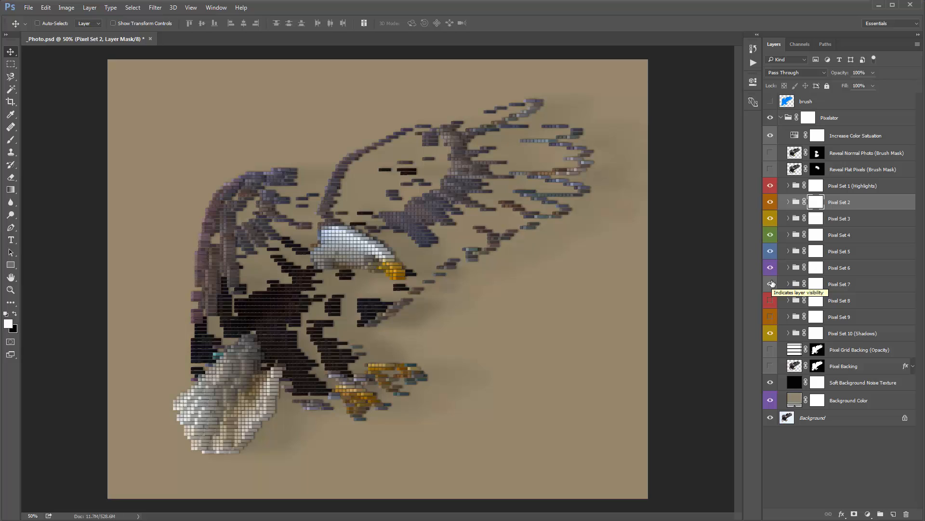
Step: Show and hide the Reveal Normal Photo and Reveal Flat Pixels layers over the partial pixel sets
left_click(771, 153)
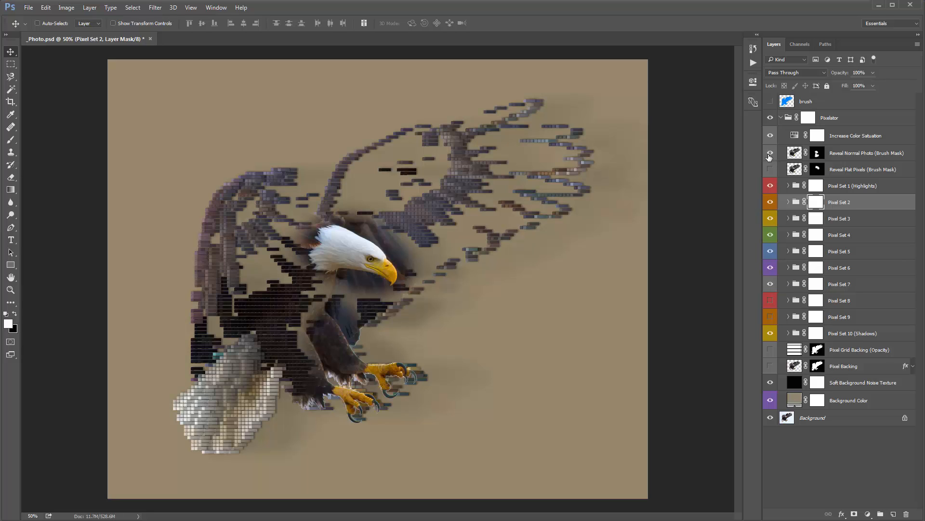
left_click(770, 153)
left_click(770, 169)
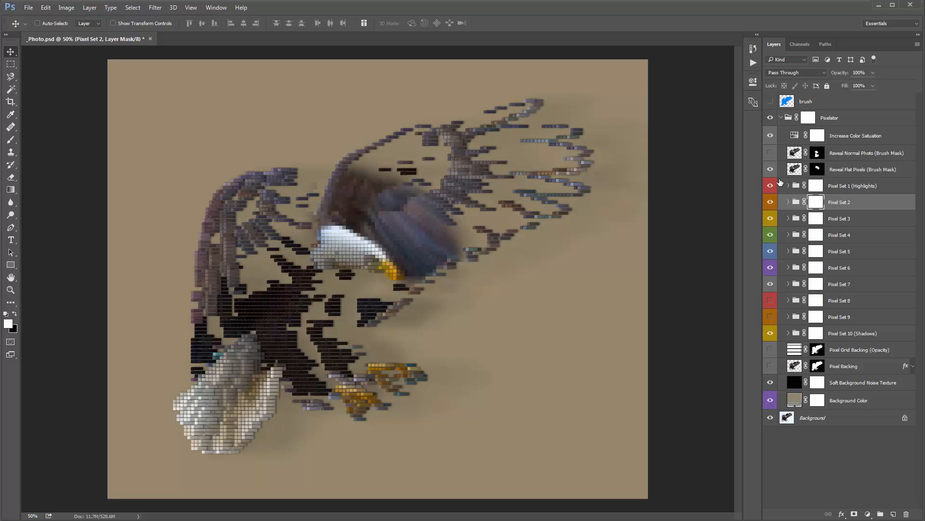
left_click(770, 169)
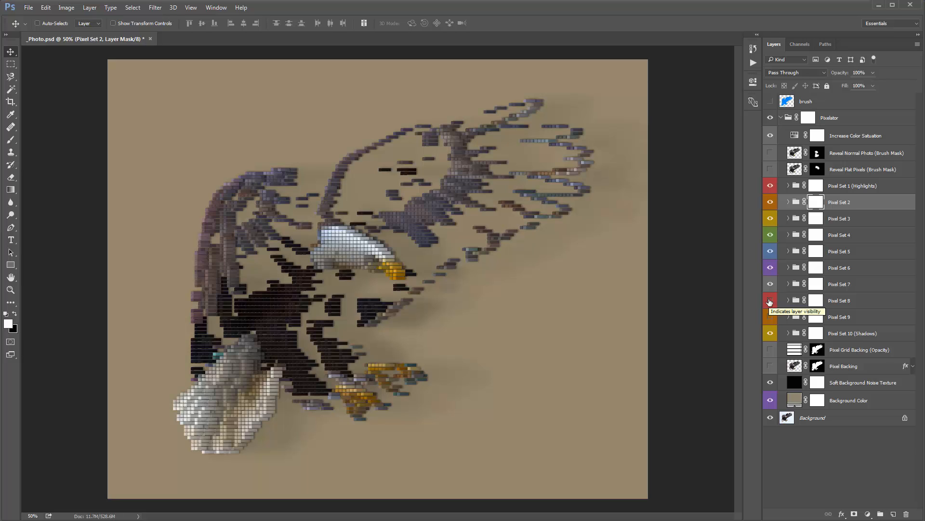
Step: Hide all the visible pixel sets and show only Pixel Set 5
left_click_drag(770, 302, 770, 214)
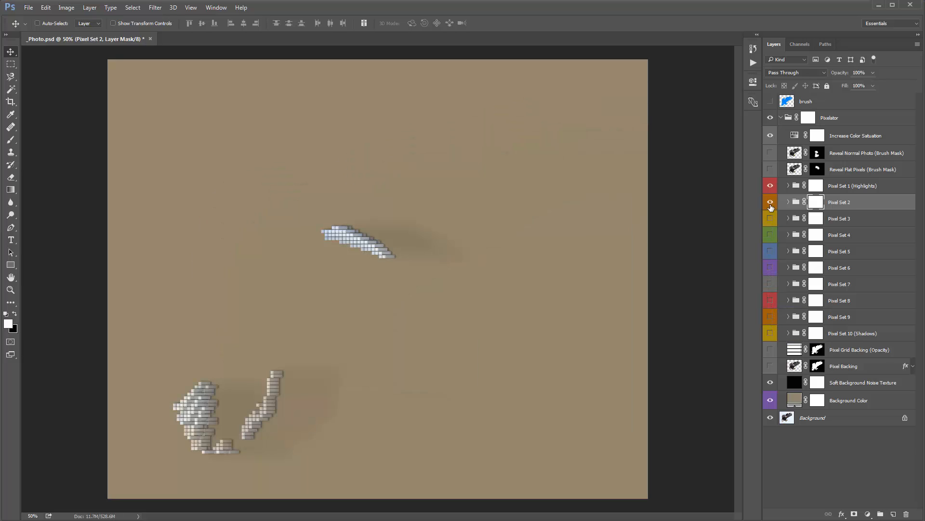
left_click(771, 204)
left_click(771, 189)
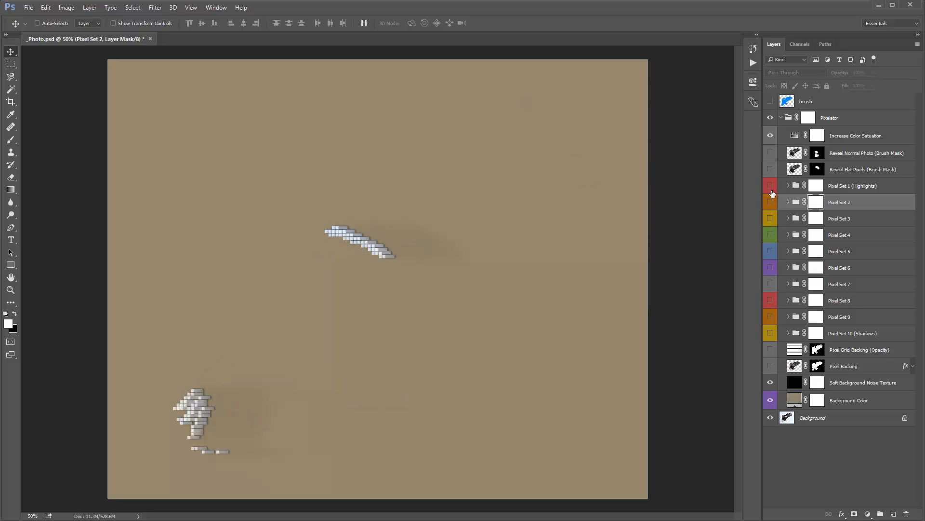
left_click(771, 251)
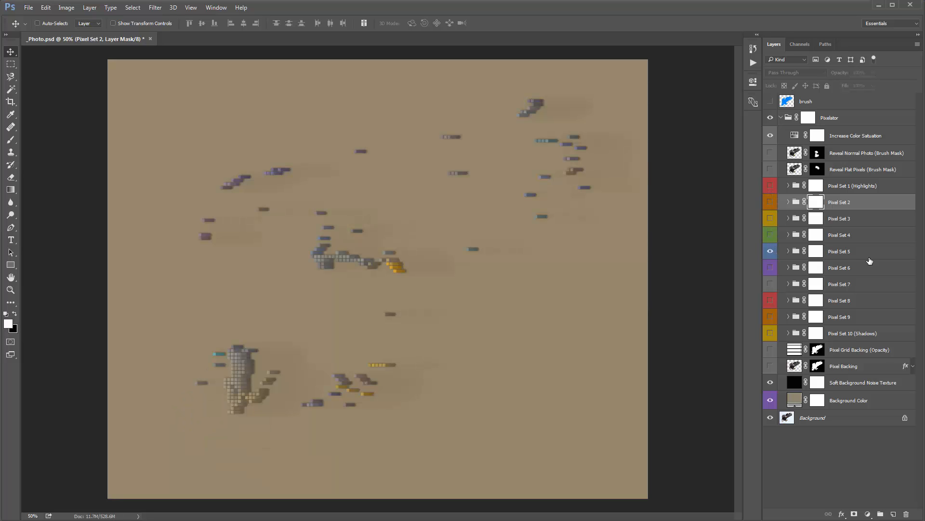
Step: Expand the Pixel Set 5 group and hide its 5 - Pixel, 5 - Shadow and 5 - Depth layers
left_click(780, 252)
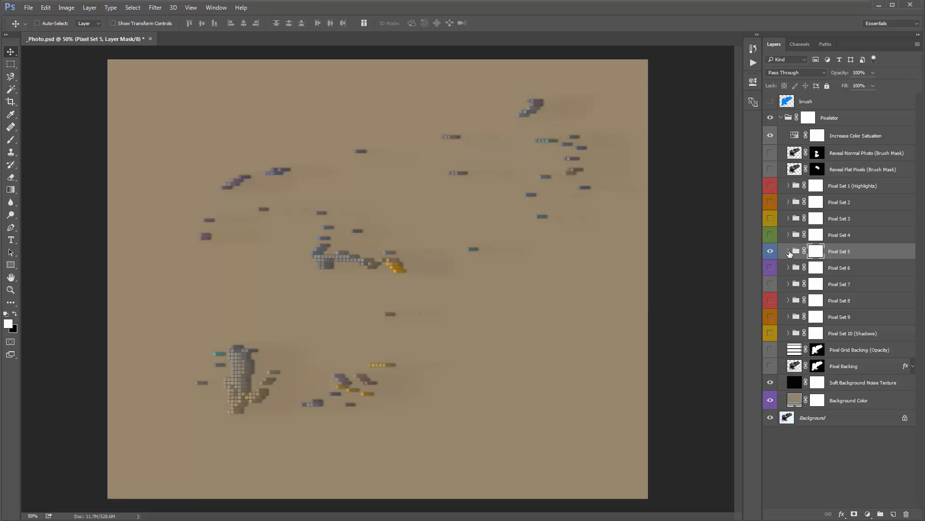
left_click(789, 252)
left_click(862, 273)
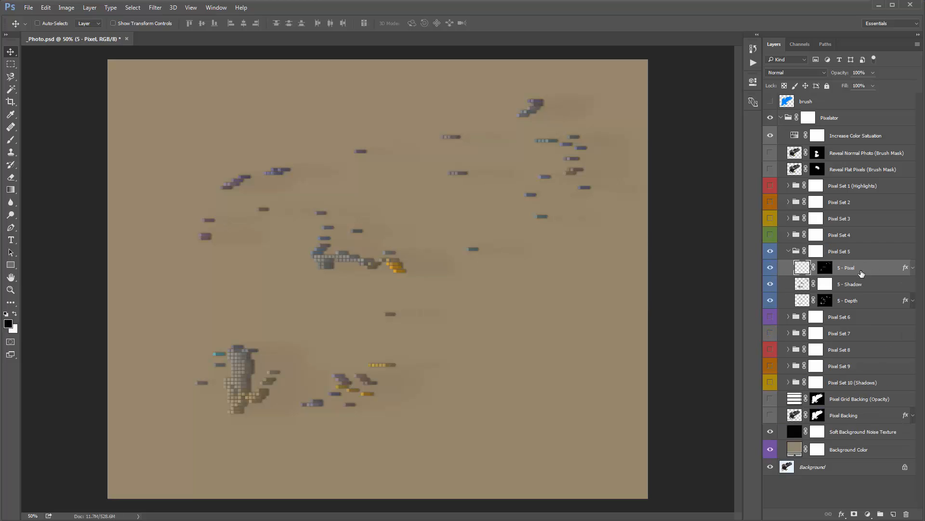
left_click_drag(770, 268, 770, 300)
left_click(770, 299)
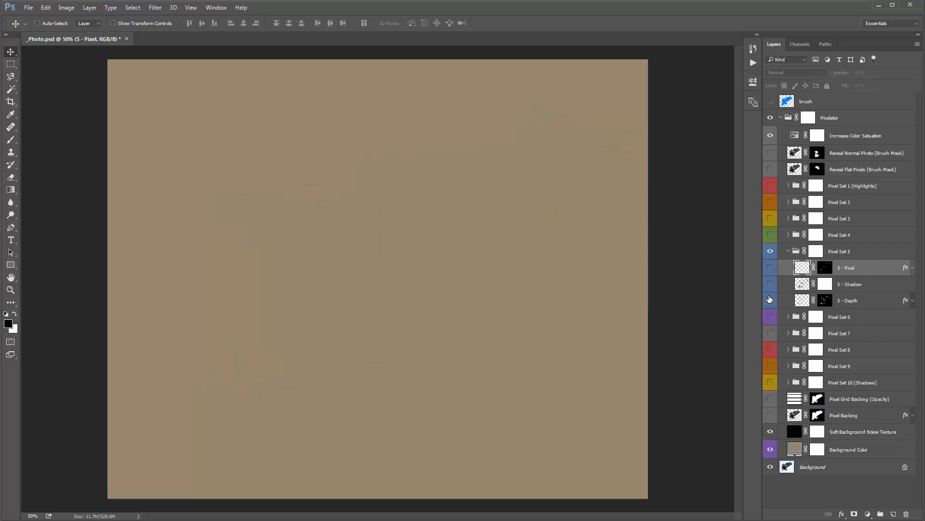
Step: Show the 5 - Pixel, 5 - Shadow and 5 - Depth layers one after another, and toggle 5 - Depth off and on
left_click(770, 268)
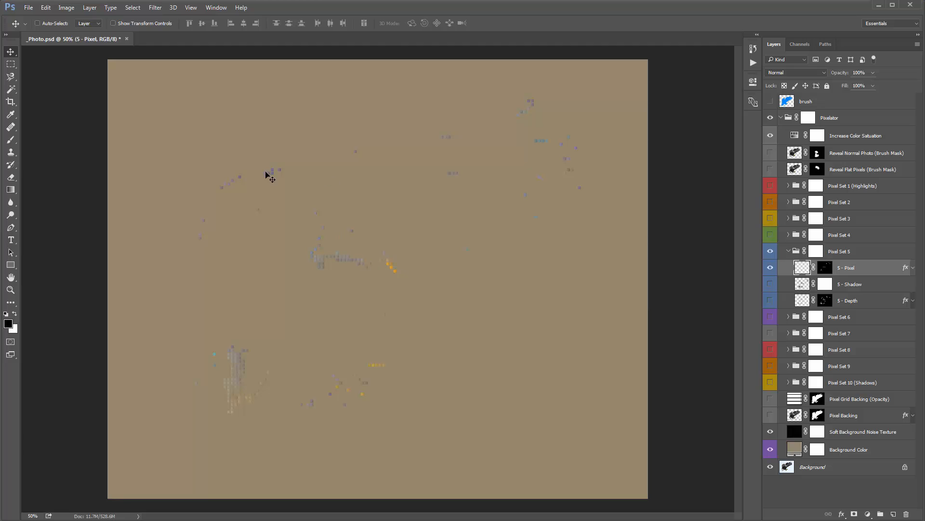
left_click(864, 281)
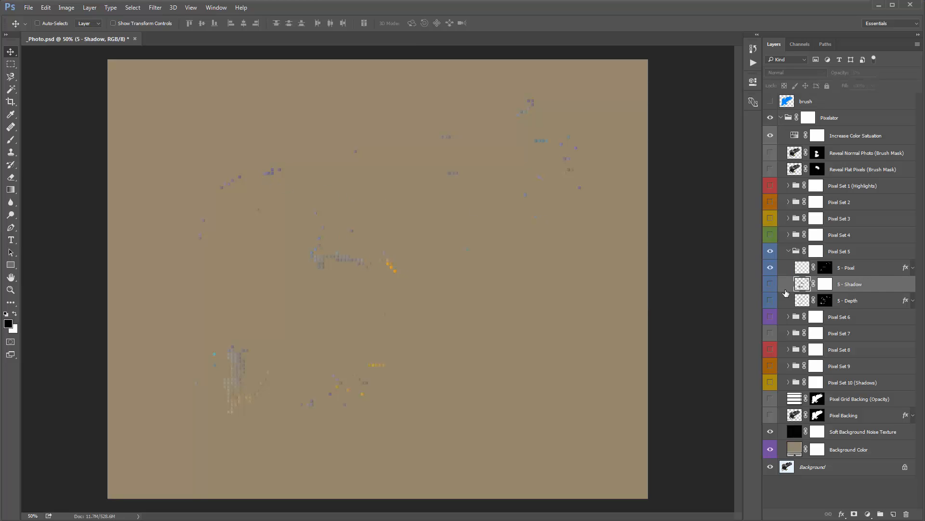
left_click(771, 284)
left_click(853, 300)
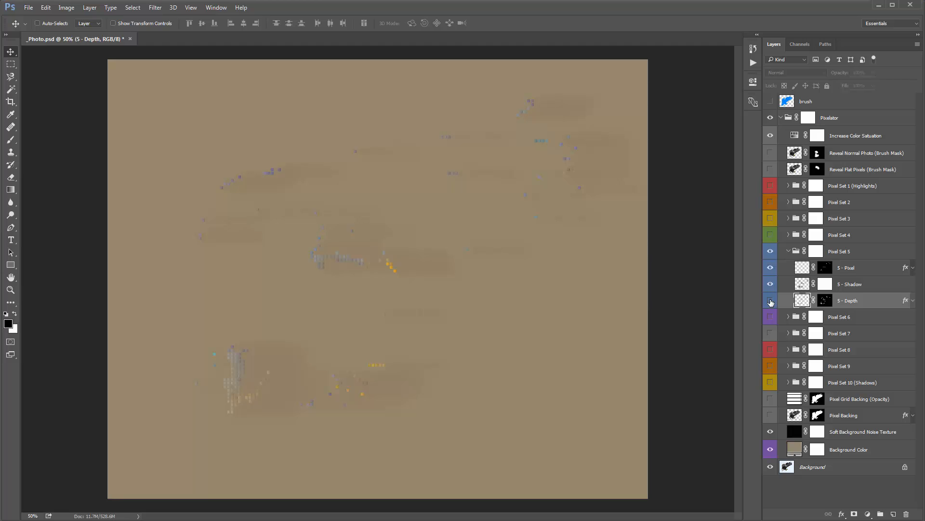
left_click(770, 300)
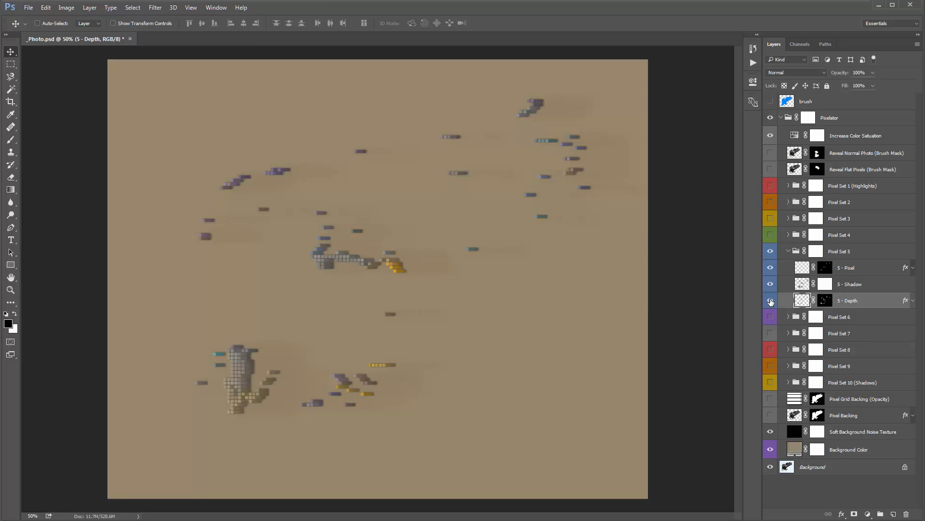
left_click(770, 301)
left_click(770, 301)
Step: Set the opacity of the 5 - Shadow layer to 13% and collapse the Pixel Set 5 group
left_click(844, 289)
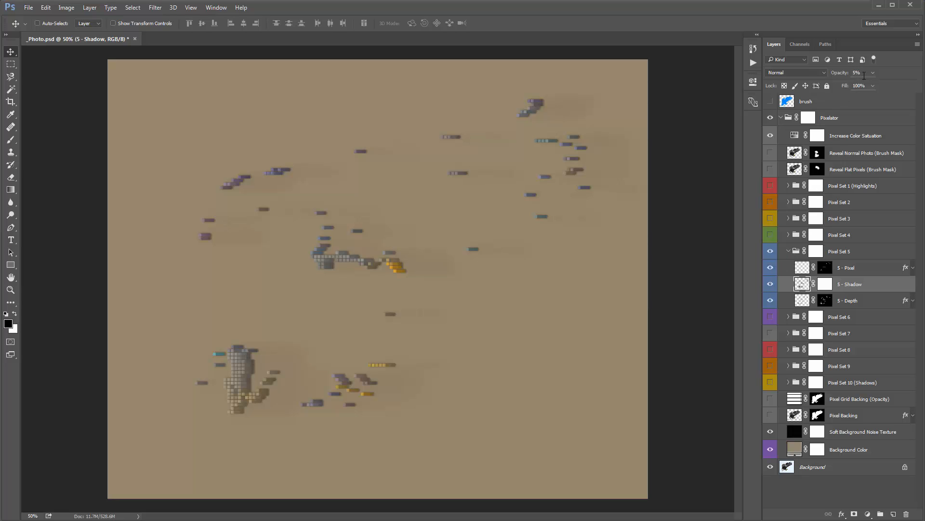
left_click_drag(835, 75, 839, 76)
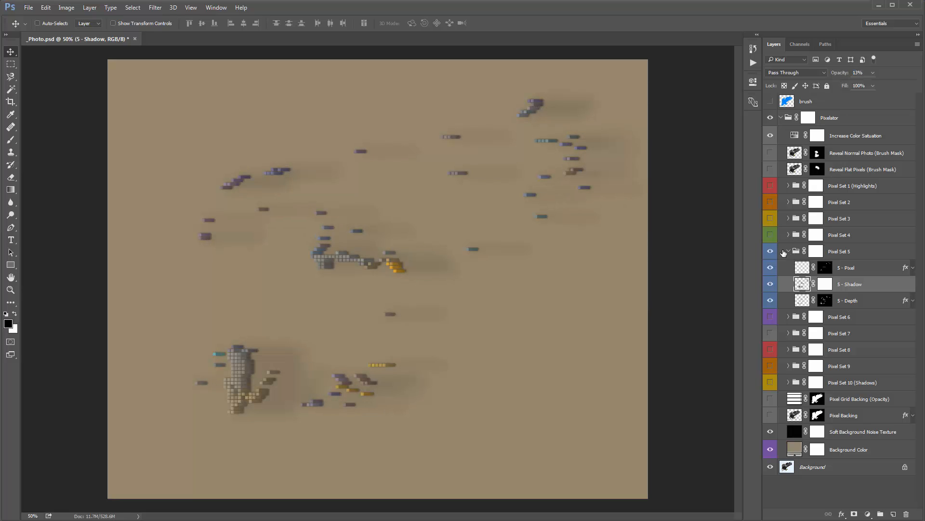
left_click(790, 253)
left_click(788, 251)
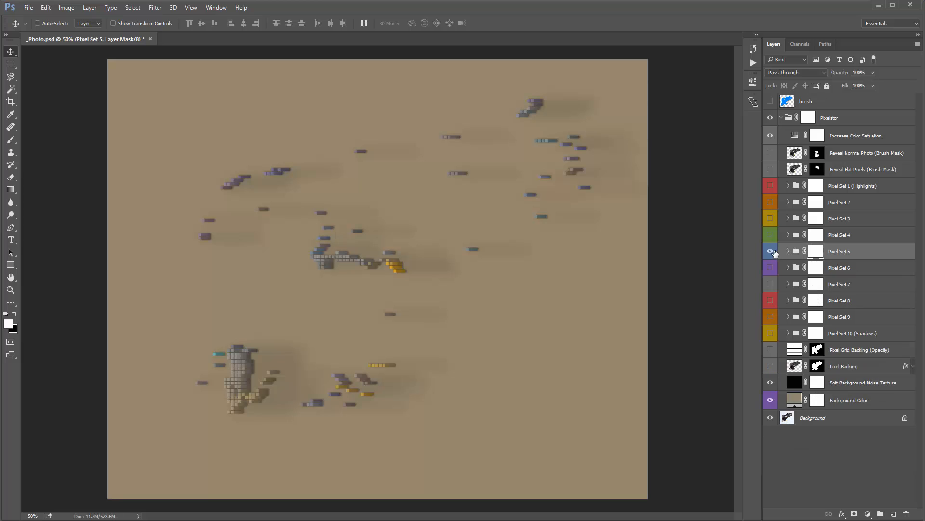
Step: Show Pixel Sets 3 and 1, and try an opacity of 9% on the 3 - Shadow layer before undoing it
left_click(771, 219)
left_click(769, 187)
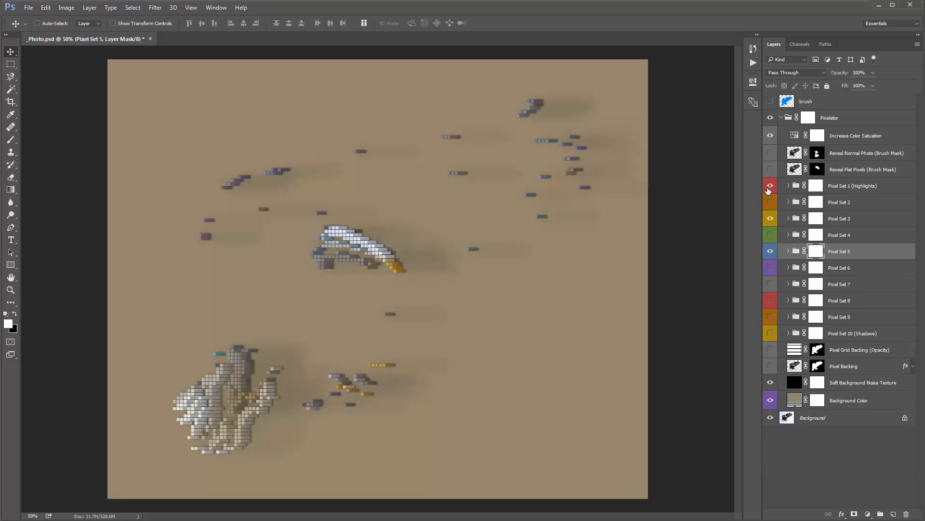
left_click(788, 218)
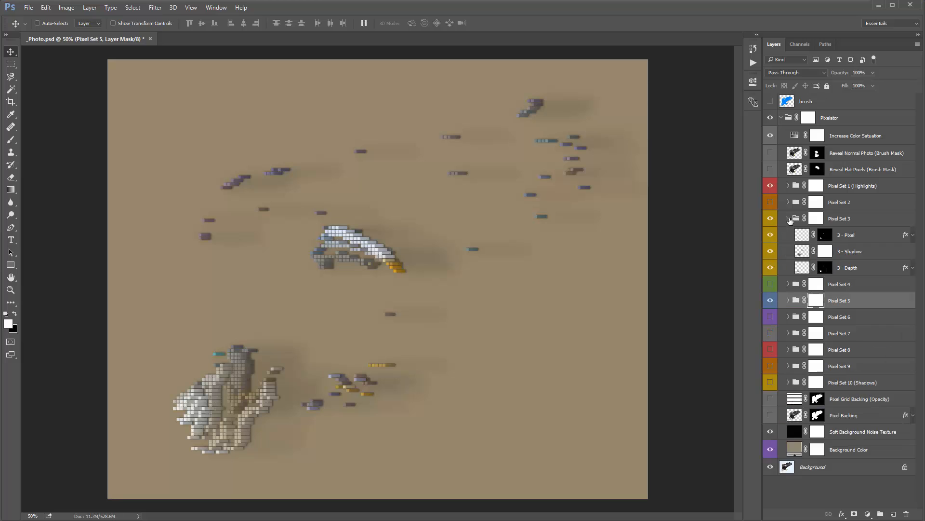
left_click(846, 252)
left_click_drag(835, 75, 837, 73)
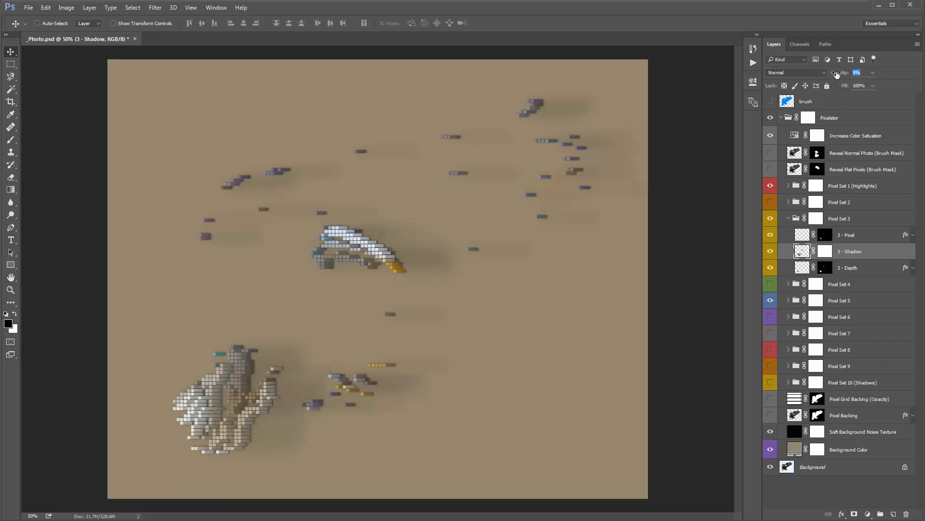
key("ctrl+z")
left_click(789, 219)
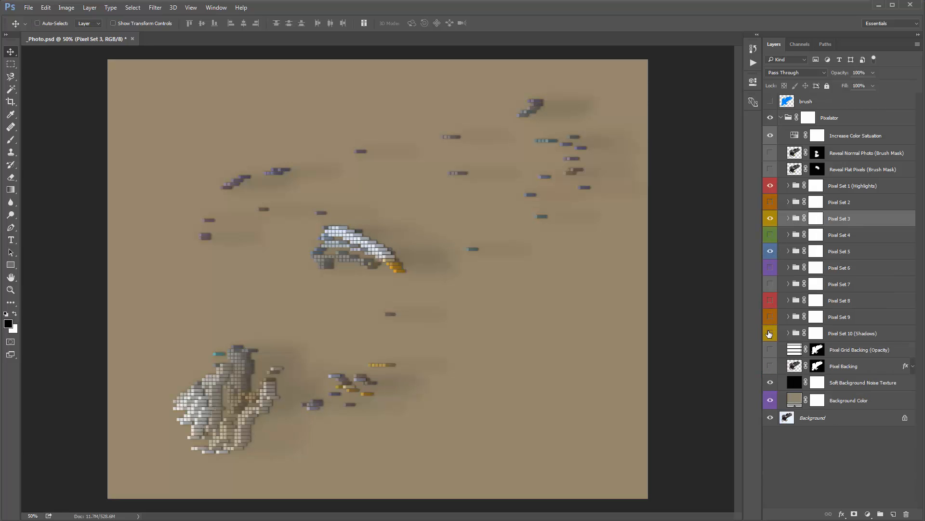
Step: Show all remaining pixel sets and Pixel Backing, and raise the 2 - Shadow layer's opacity to 45%
left_click(771, 201)
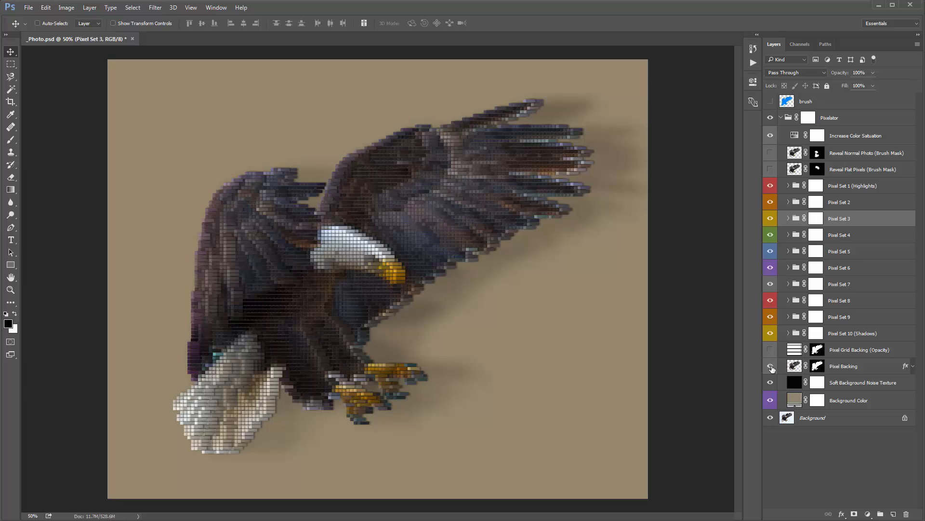
left_click(789, 202)
left_click(850, 236)
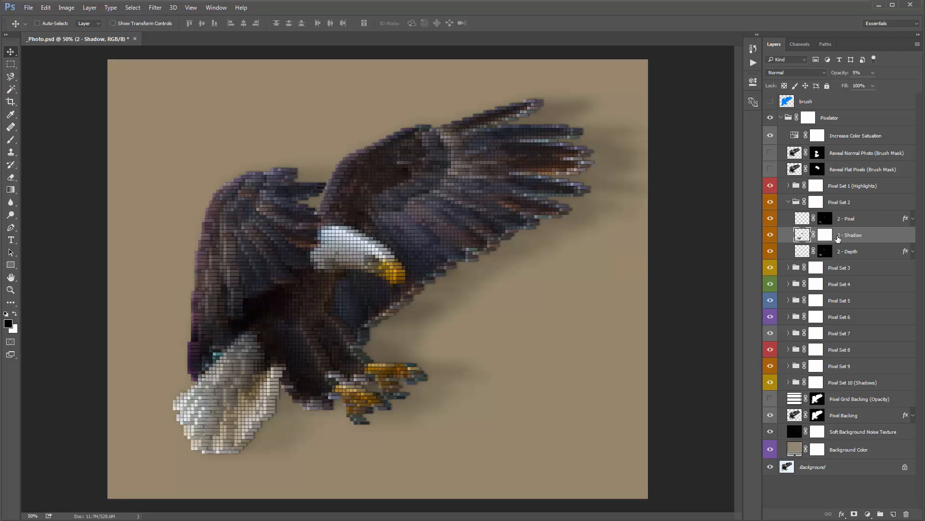
left_click_drag(839, 74, 856, 73)
left_click_drag(857, 74, 859, 73)
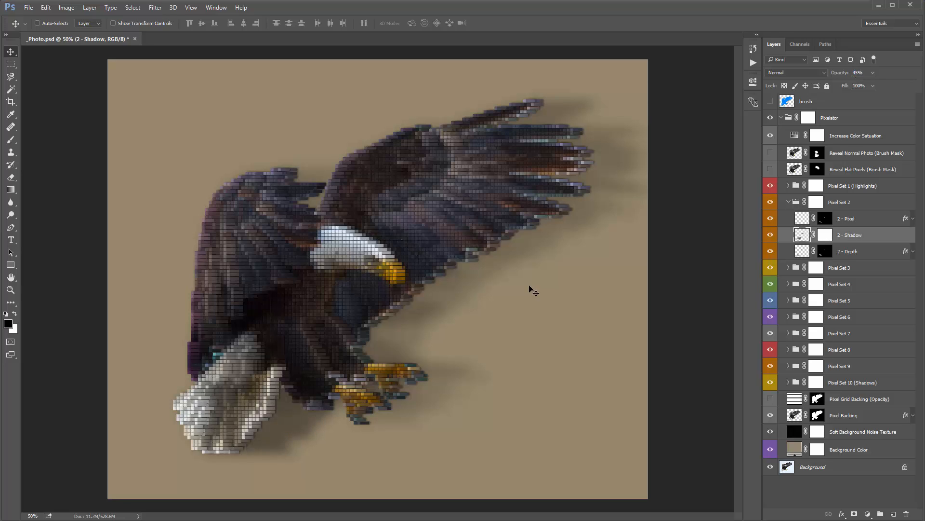
Step: Set the 2 - Shadow layer's opacity to 5% and collapse the Pixel Set 2 group
key("0")
key("5")
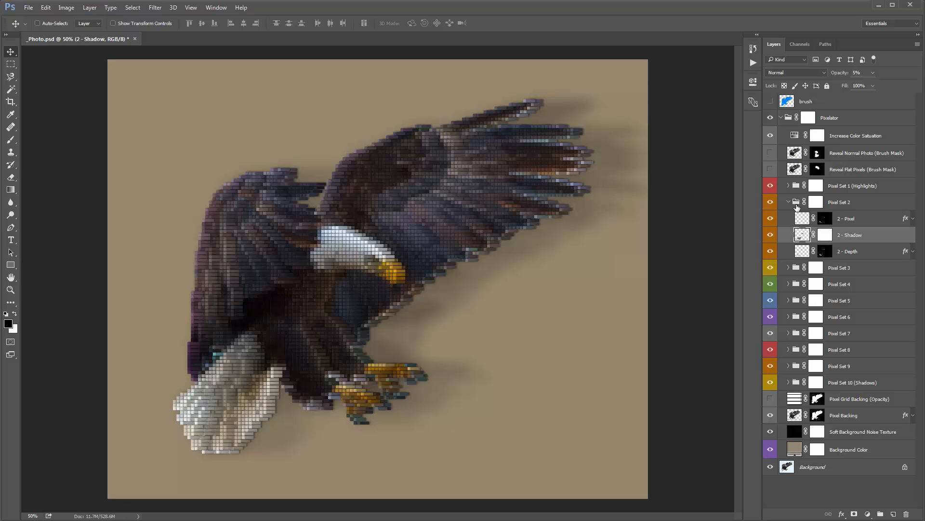
left_click(788, 203)
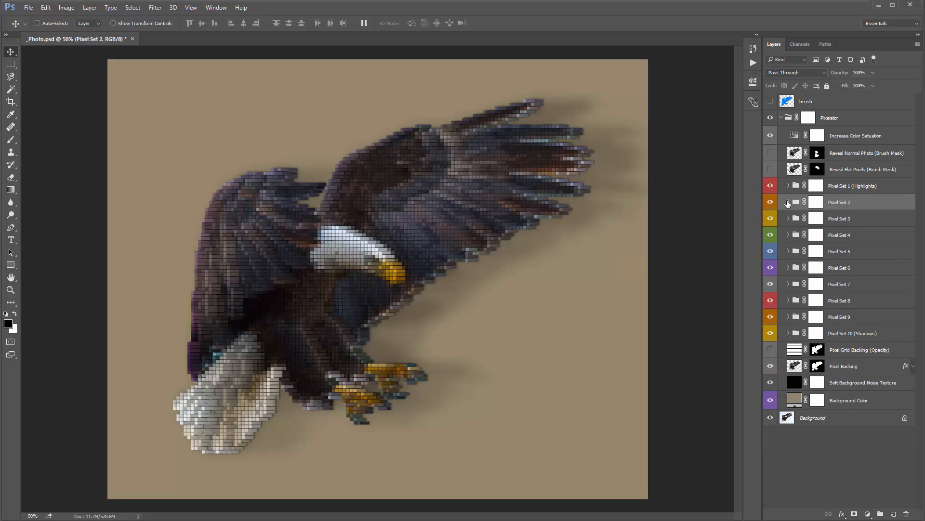
Step: Hide Pixel Backing and Pixel Sets 10 through 6, show them again, and select the Highlights and Shadows sets in turn
left_click_drag(771, 367, 775, 265)
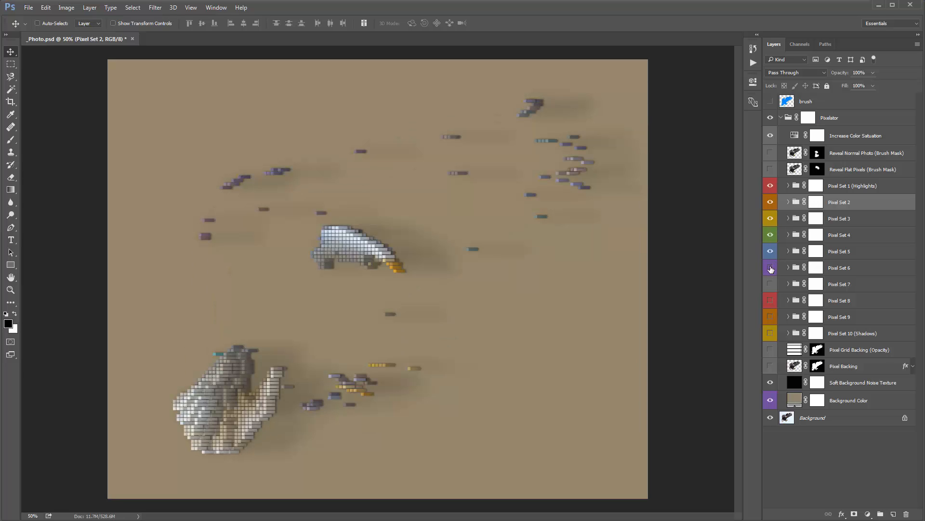
left_click_drag(770, 269, 770, 332)
left_click(770, 366)
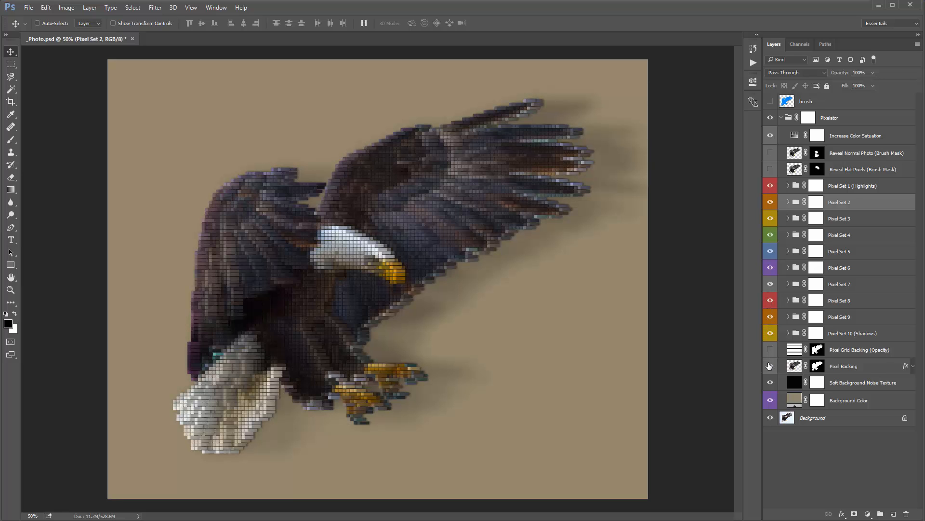
left_click(854, 188)
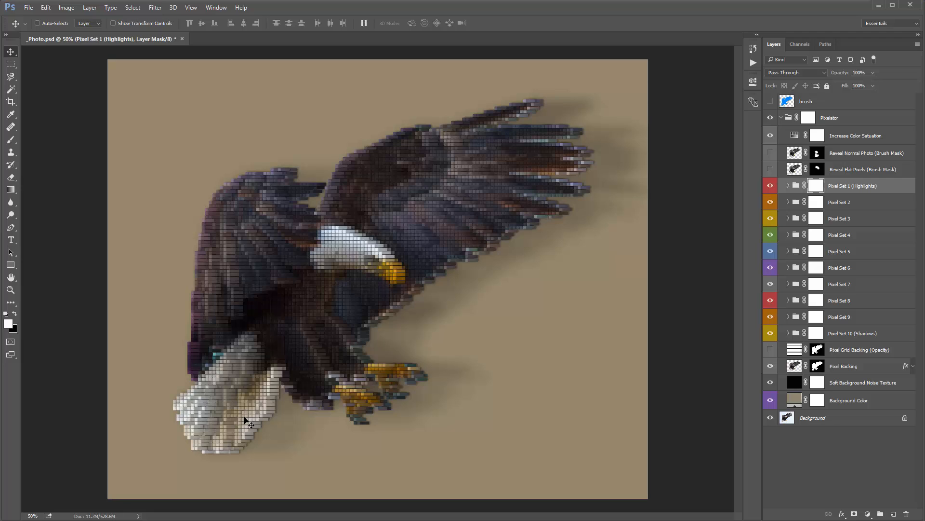
left_click(841, 334)
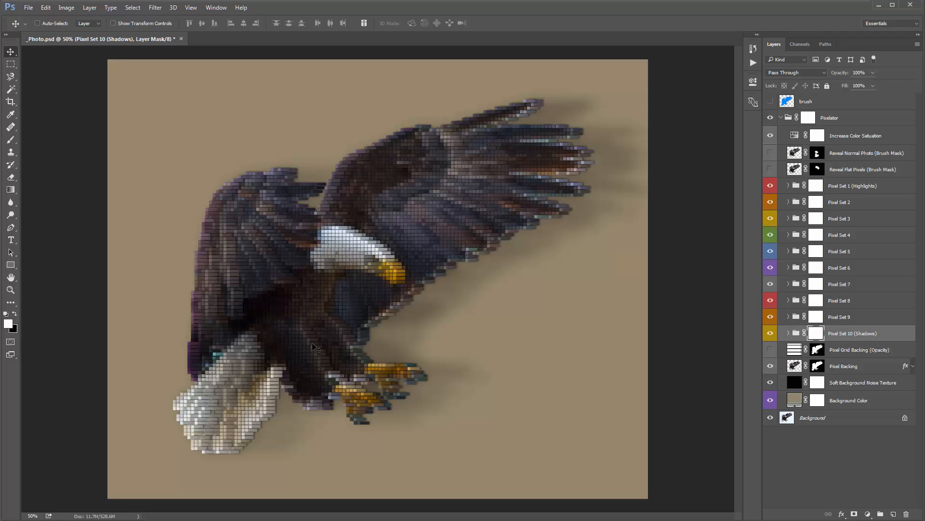
Step: Try moving Pixel Sets 5 through 7 above Pixel Set 1 (Highlights), and undo the reordering
left_click(854, 252)
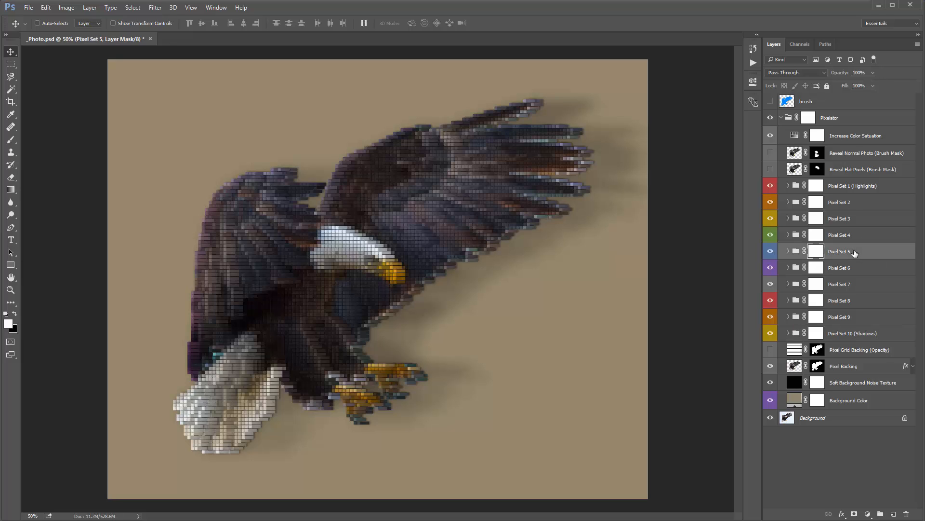
left_click(863, 286, "shift")
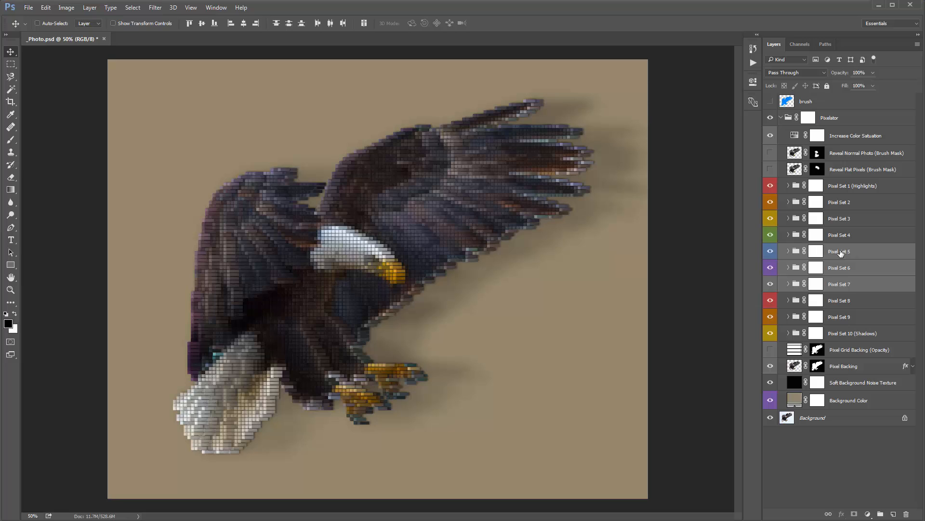
left_click_drag(845, 252, 841, 178)
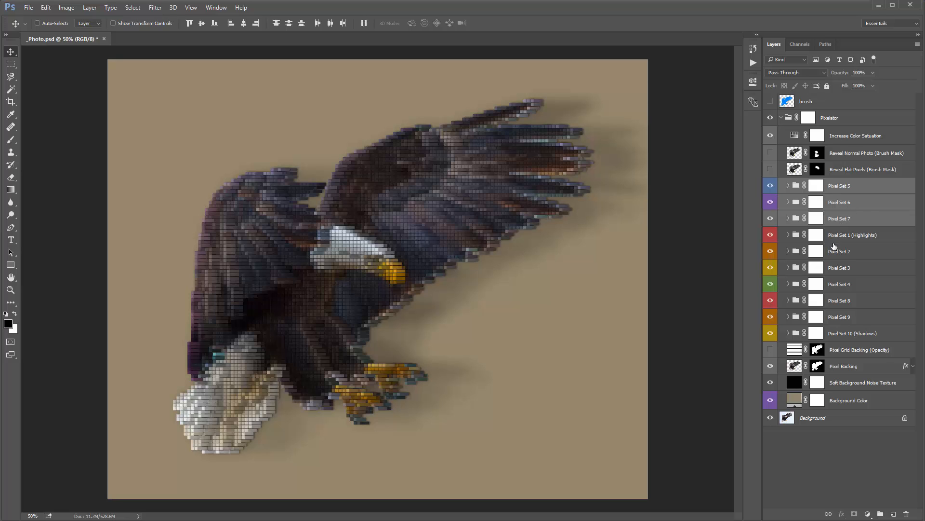
key("ctrl")
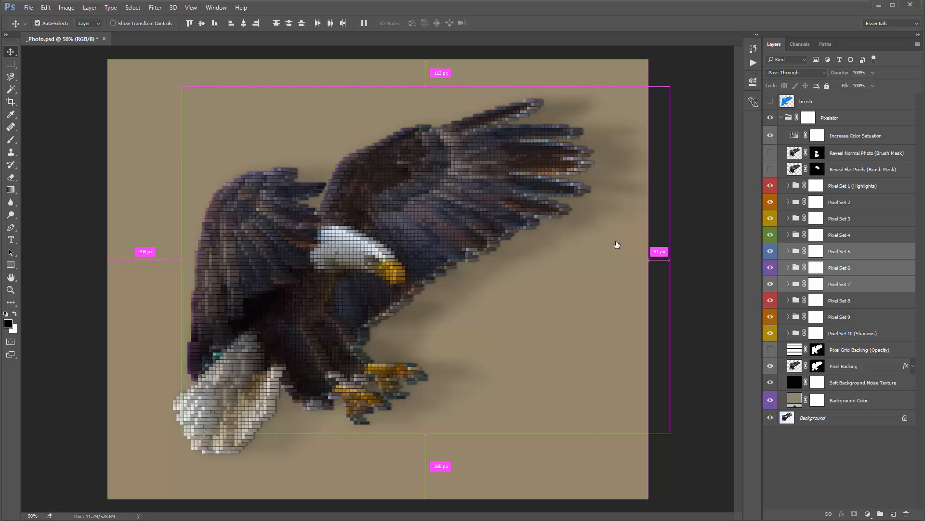
key("ctrl+bracketleft")
key("ctrl+bracketleft")
key("ctrl+bracketleft")
key("ctrl+bracketleft")
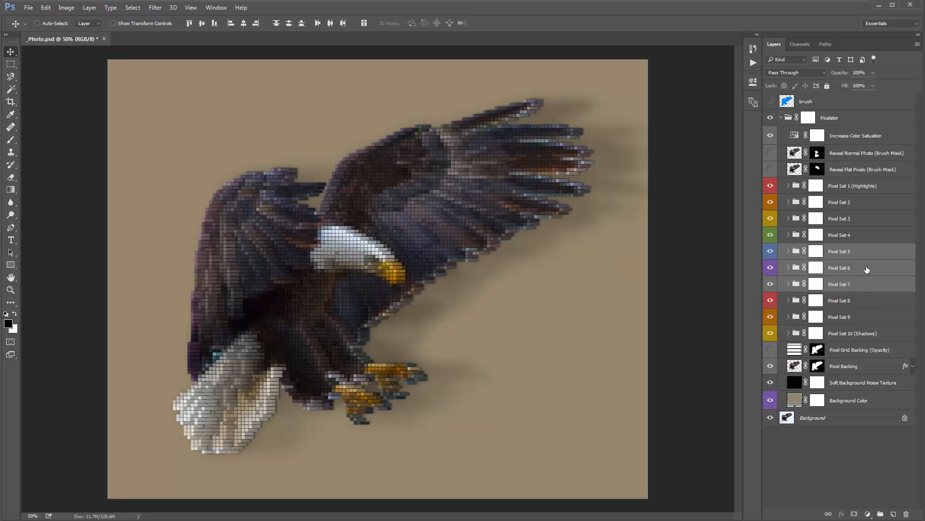
Step: Try moving Pixel Sets 8 through 10 directly below Pixel Set 2, compare before and after, and undo the move
left_click(859, 300)
key("x")
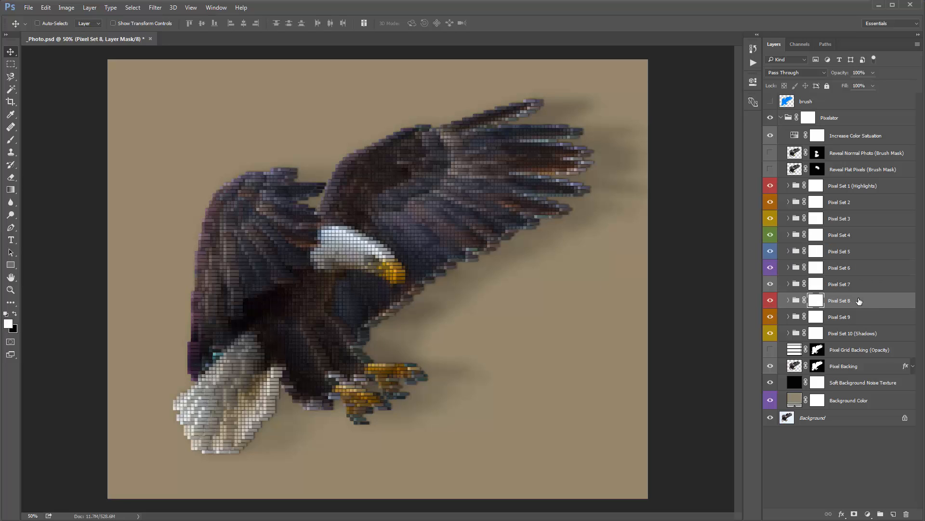
left_click(865, 334, "shift")
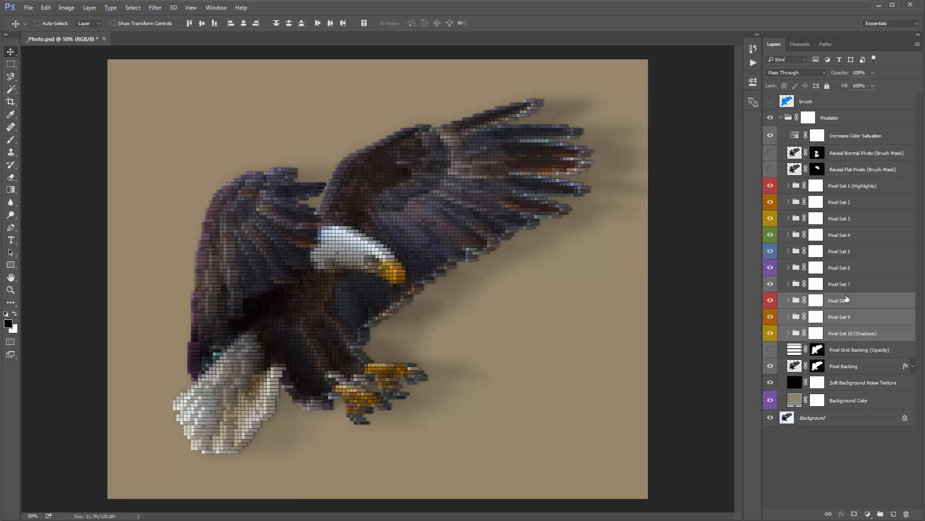
left_click_drag(847, 298, 847, 210)
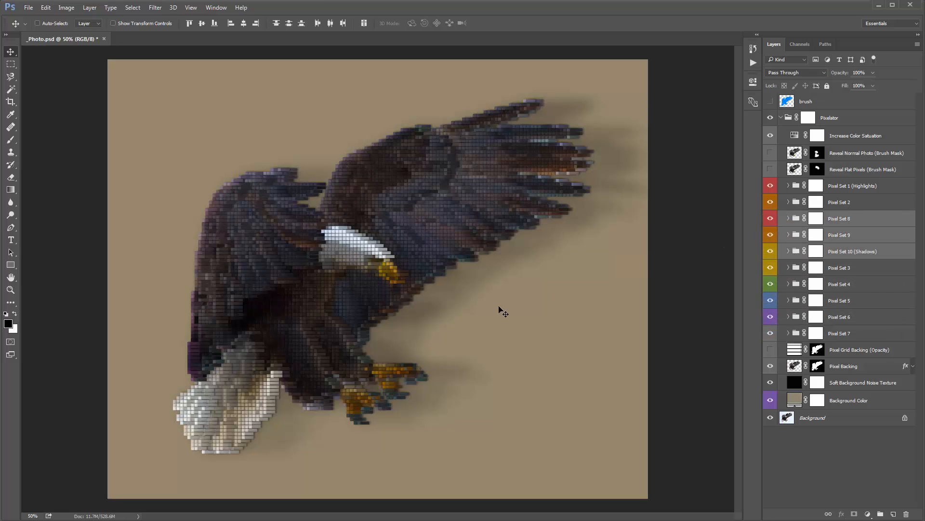
key("ctrl+z")
key("ctrl+z")
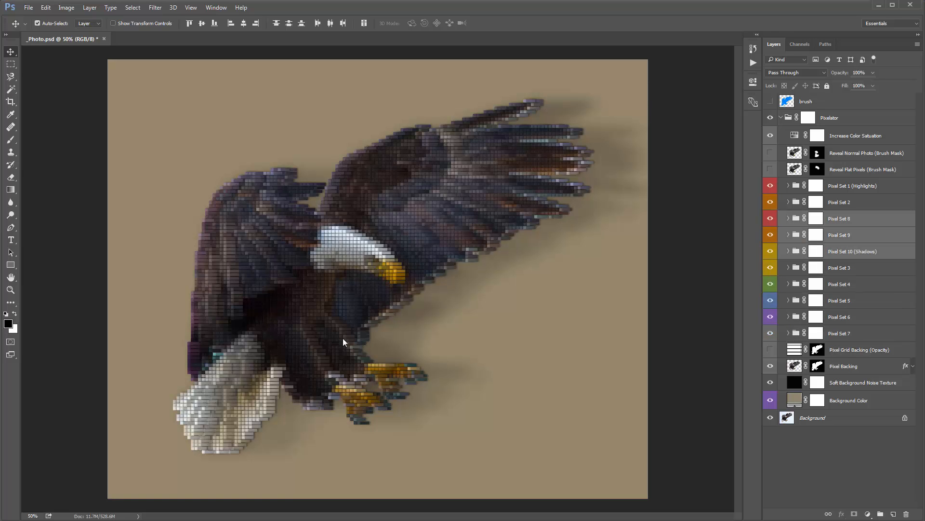
key("ctrl+z")
Step: Fit the whole image in view and hide the Pixel Backing layer behind the eagle
key("ctrl+0")
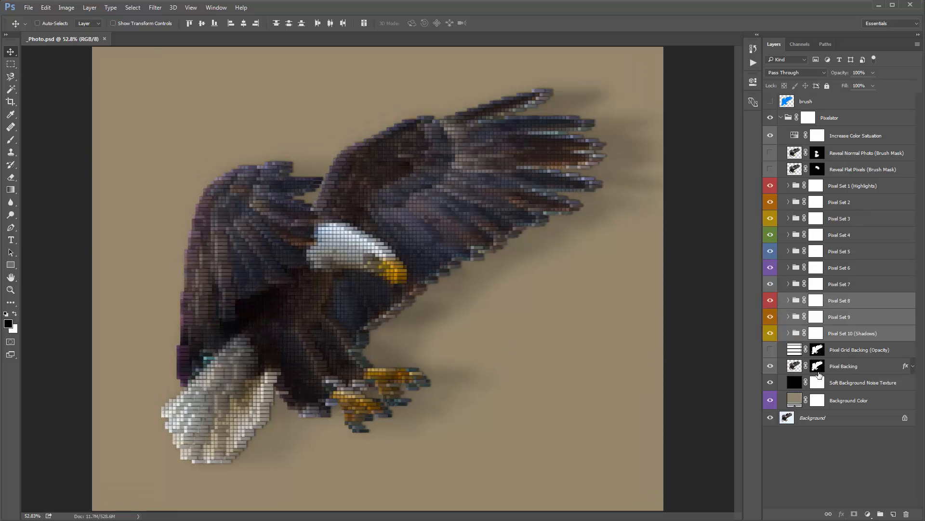
left_click(851, 370)
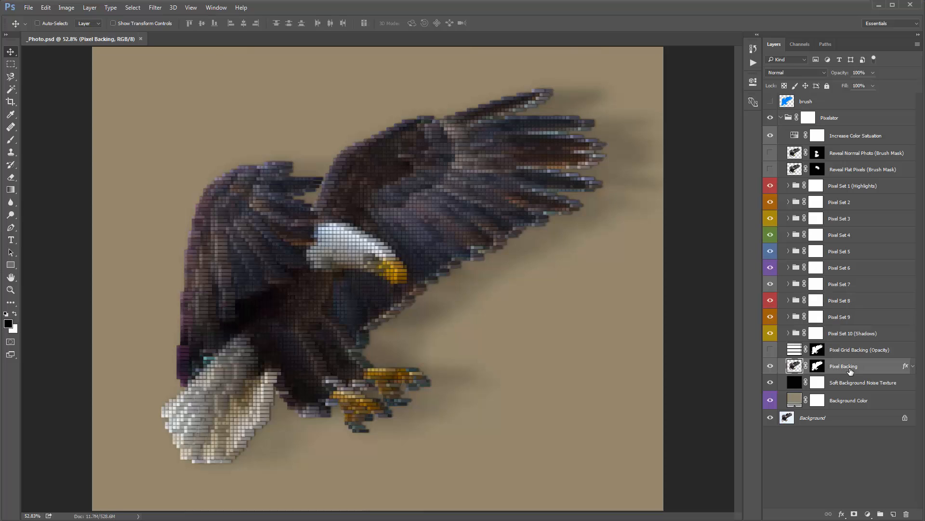
left_click(770, 366)
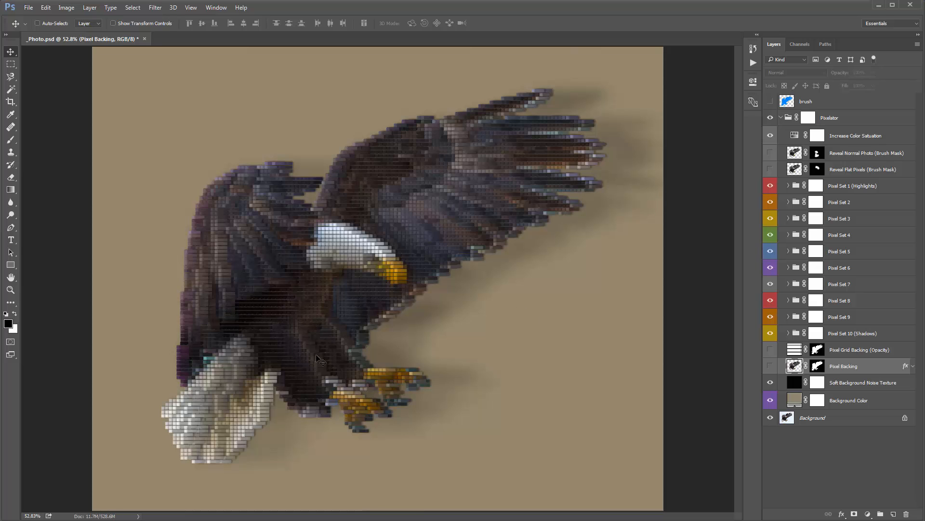
Step: Show the Pixel Backing layer again, hide Pixel Sets 10 through 1, and select the Pixel Grid Backing (Opacity) layer
left_click(770, 367)
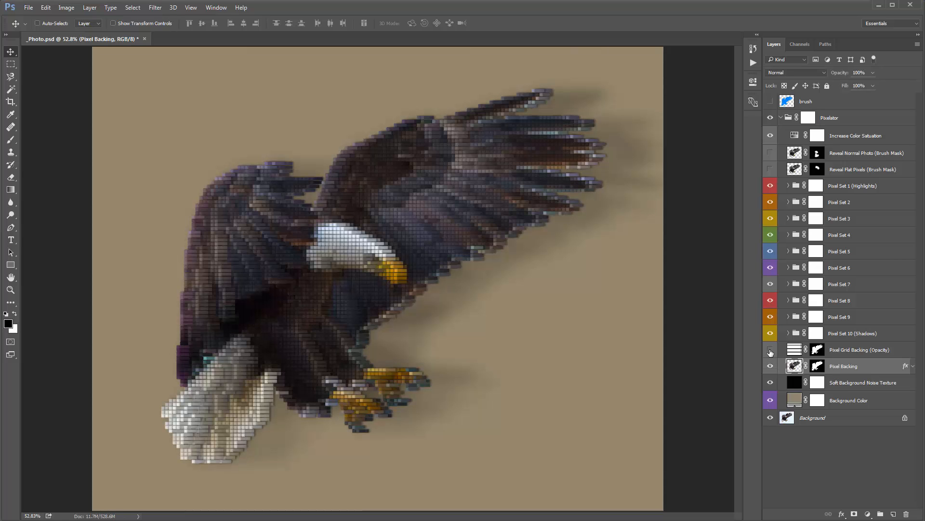
left_click_drag(770, 333, 769, 188)
left_click(841, 351)
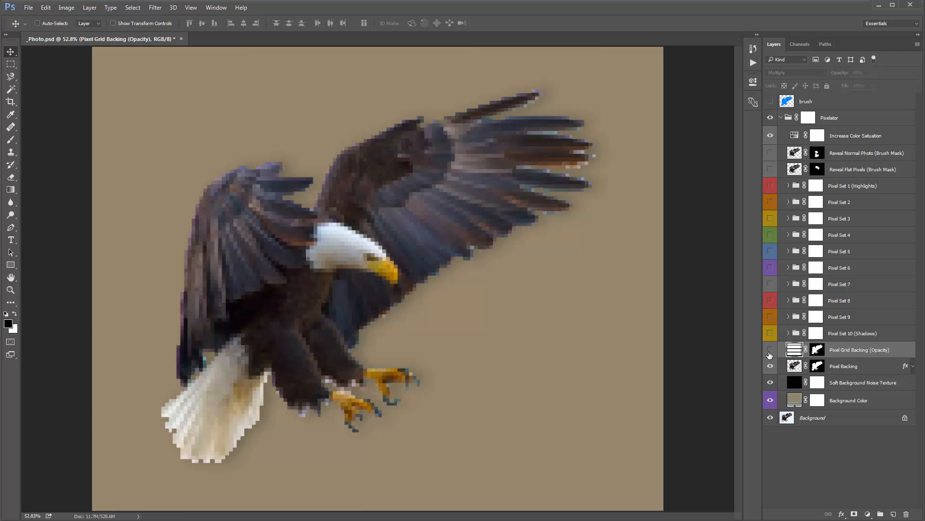
Step: Toggle the Pixel Grid Backing (Opacity) layer's visibility to compare the eagle with and without the grid, leaving it shown
left_click(769, 351)
left_click(769, 351)
left_click(770, 351)
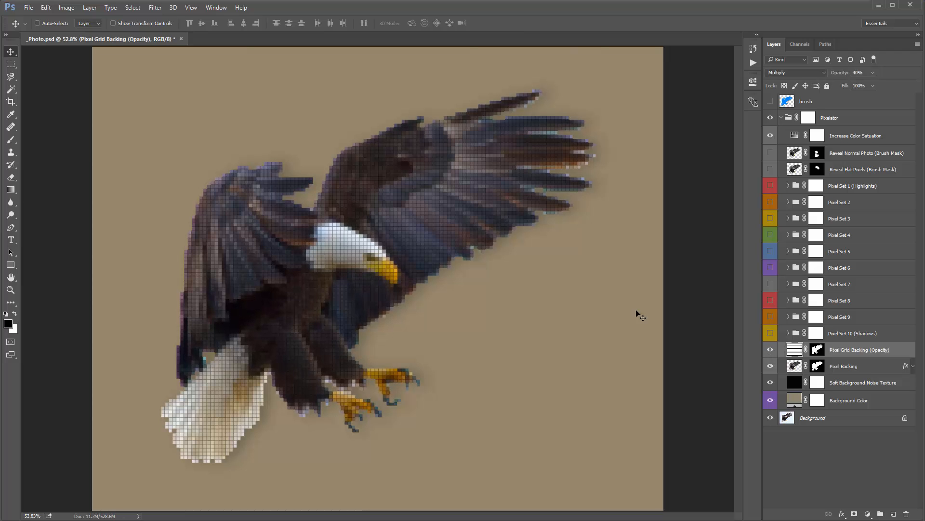
left_click(769, 349)
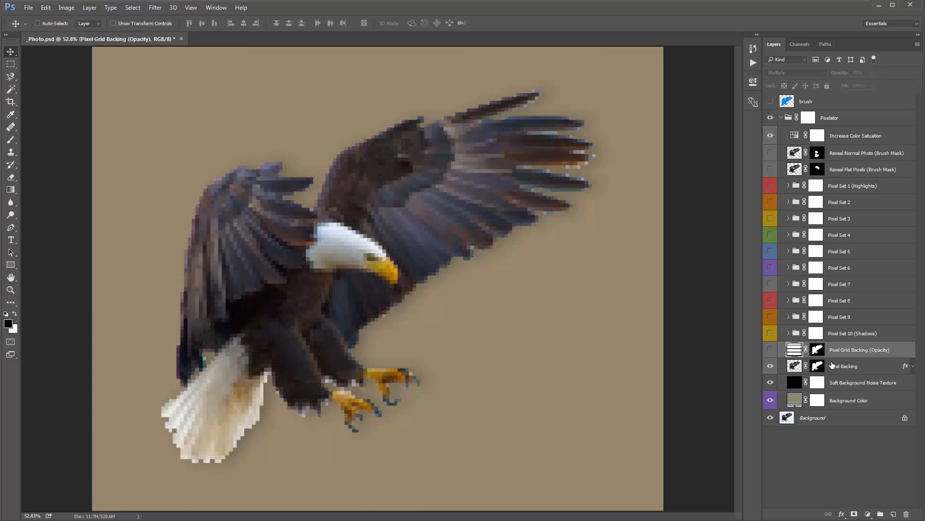
left_click(770, 350)
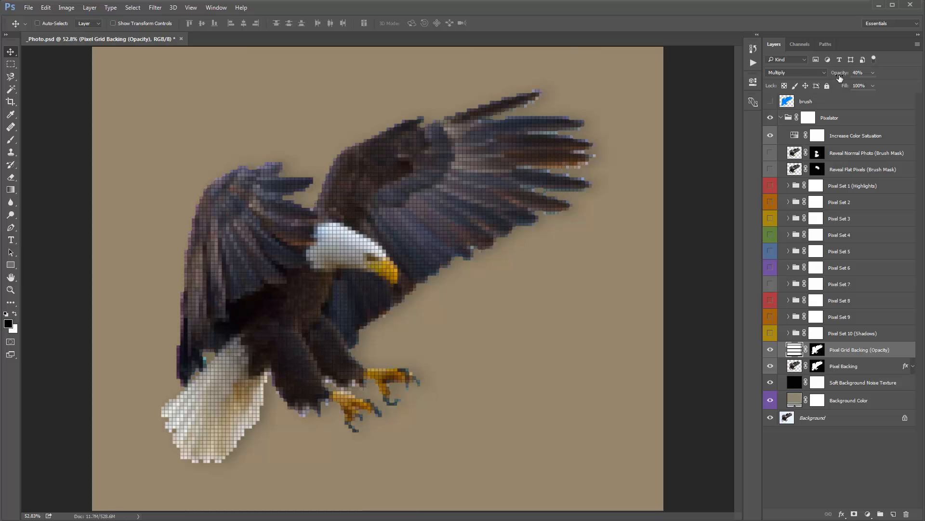
Step: Try the Pixel Grid Backing layer at 100% and 34% opacity, and settle on 30%
left_click_drag(839, 77, 827, 76)
type("100")
key("Return")
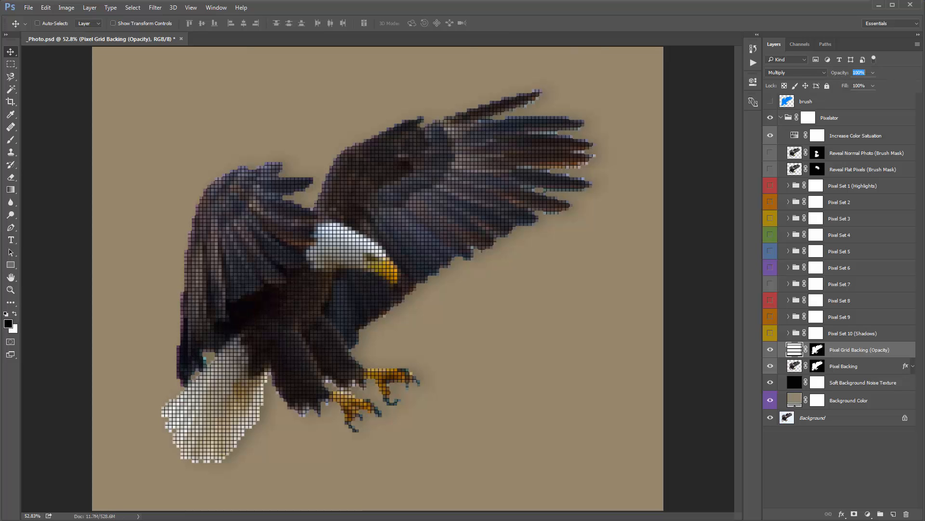
type("34")
key("Return")
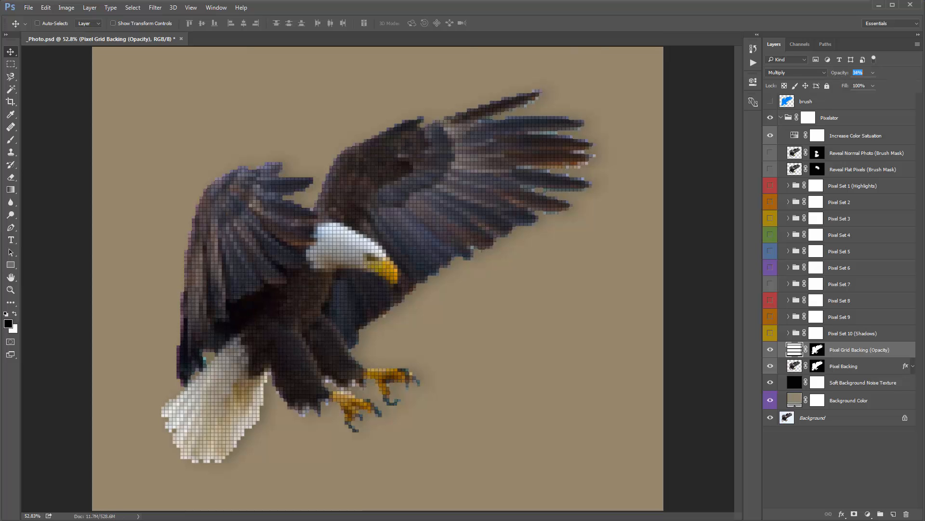
key("Return")
Step: Show Pixel Sets 4 and 6 over the grid backing, and try out Pixel Sets 7 and 8 before hiding those two again
left_click(770, 234)
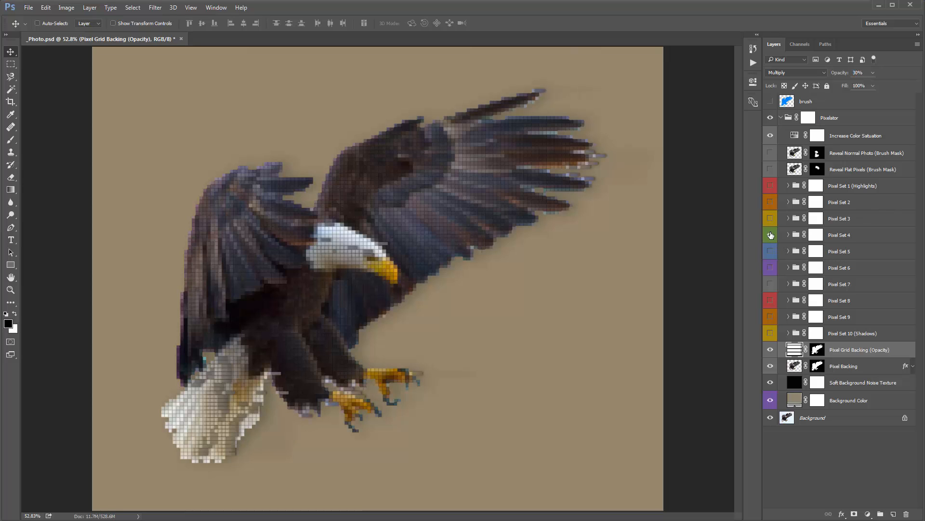
left_click(770, 268)
left_click(770, 284)
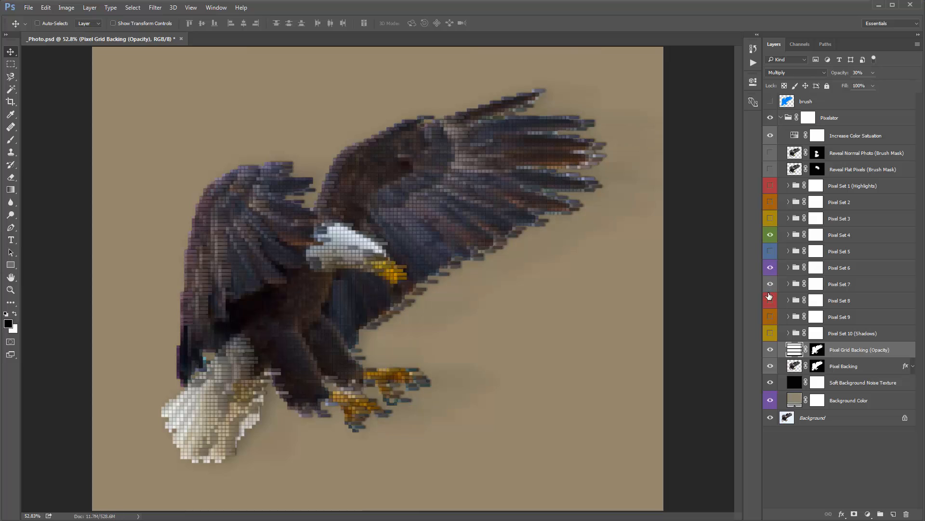
left_click(770, 300)
left_click_drag(770, 301, 770, 290)
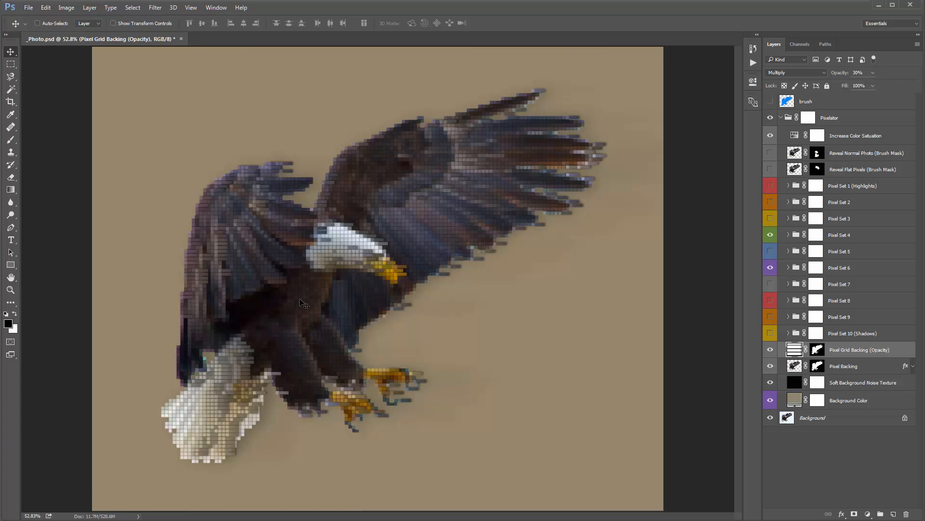
Step: Show the remaining Pixel Sets 1 to 3, 5 and 7 to 10, and hide the Pixel Grid Backing (Opacity) layer
left_click(770, 186)
left_click(771, 203)
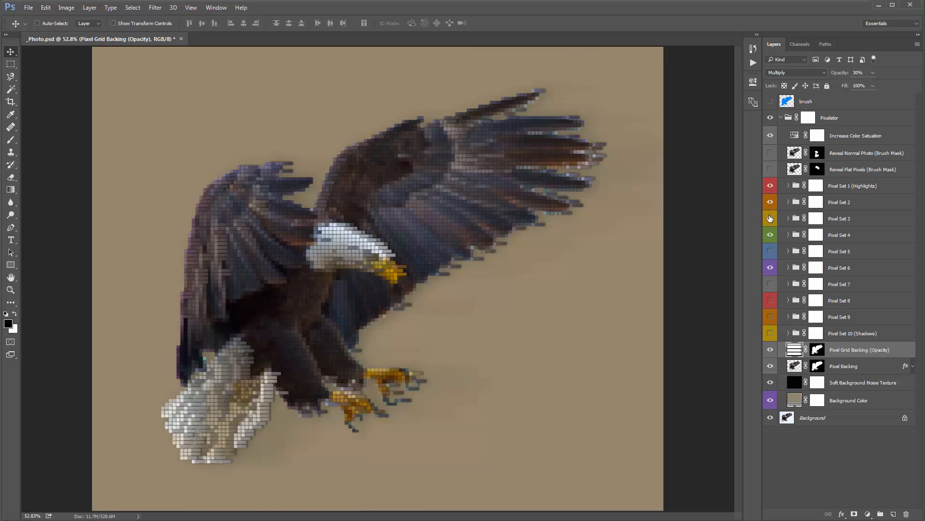
left_click(770, 218)
left_click(770, 251)
left_click(771, 284)
left_click(770, 300)
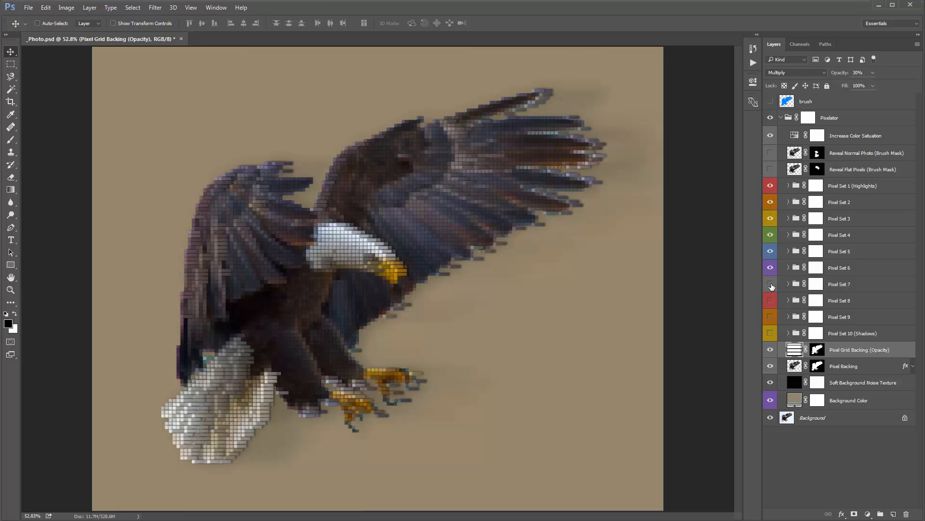
left_click(770, 317)
left_click(769, 333)
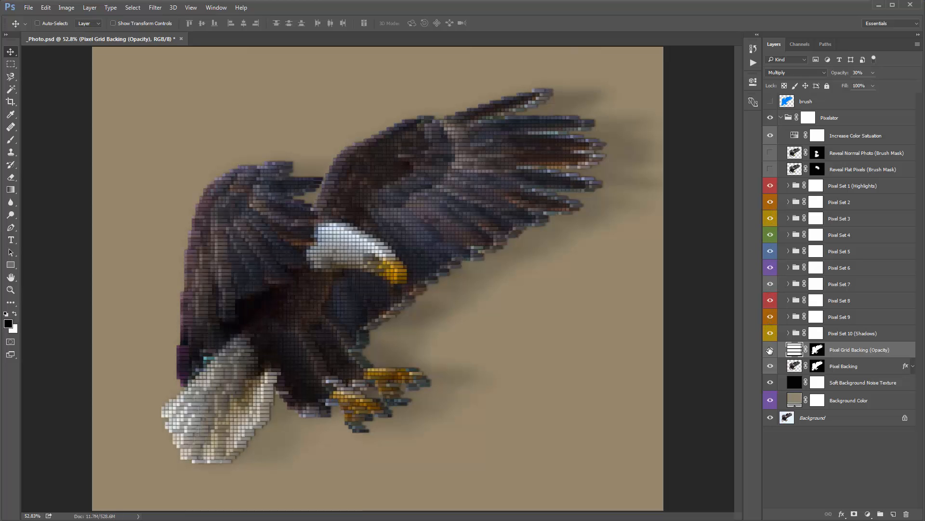
left_click(770, 350)
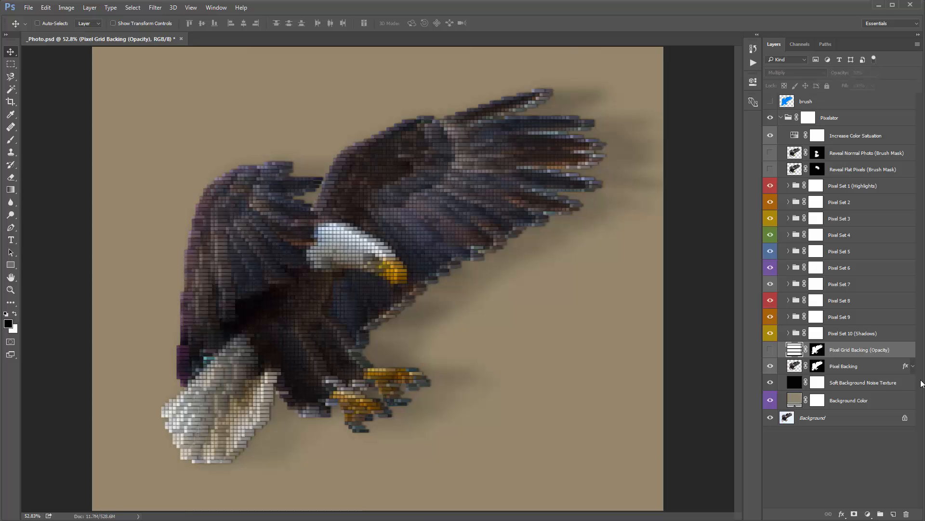
Step: Open the Pixel Backing layer's Drop Shadow settings, compare the shadow off and on, and keep it enabled
left_click(912, 366)
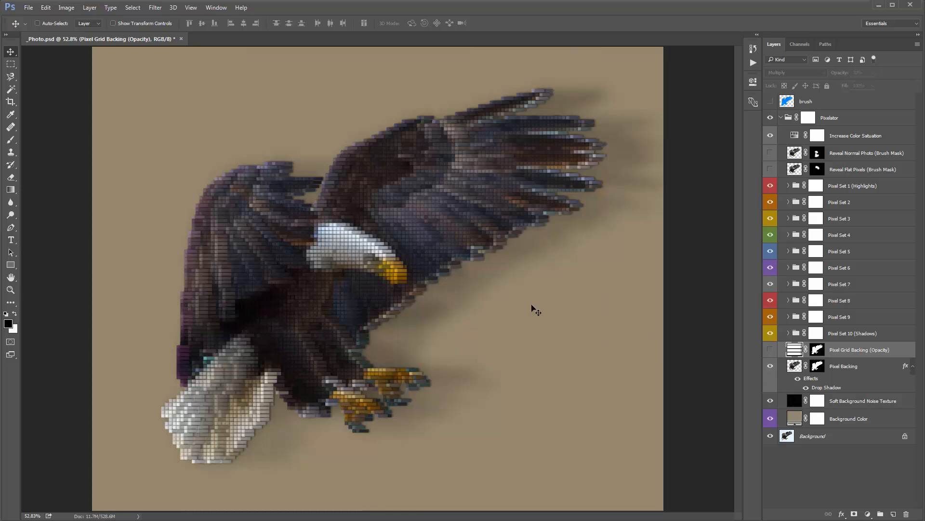
key("z")
left_click(475, 264)
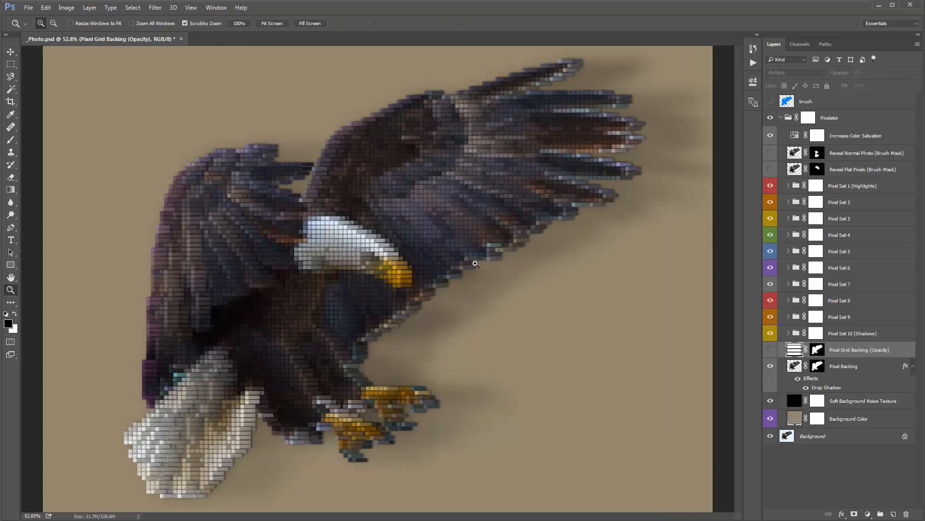
key("v")
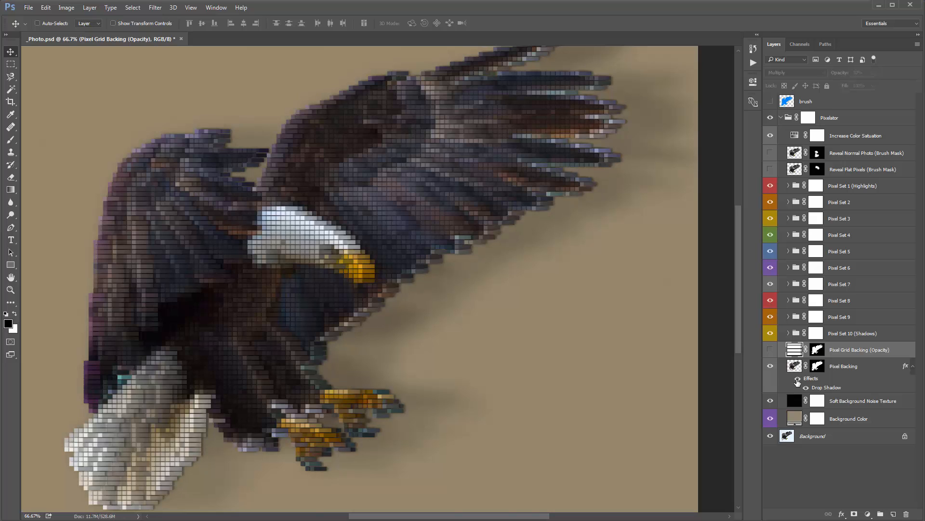
double_click(826, 388)
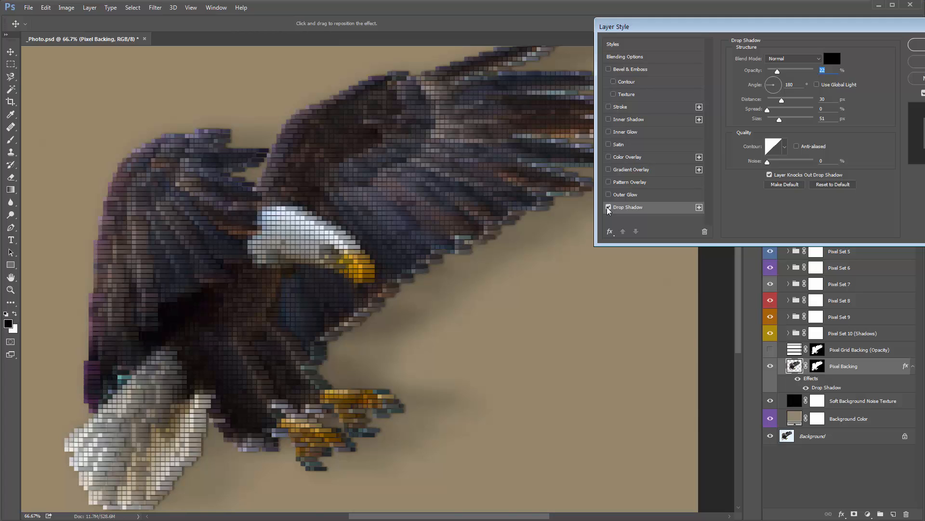
left_click(609, 207)
left_click(608, 208)
key("Return")
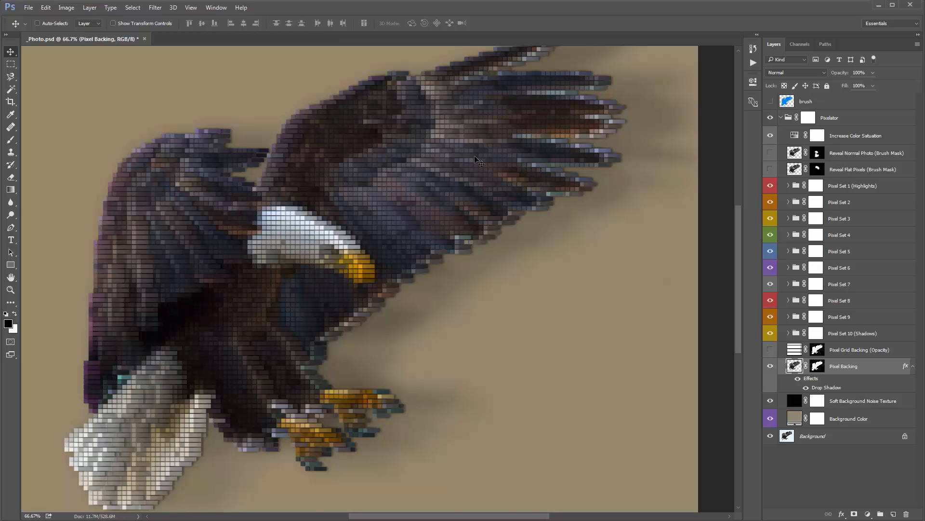
scroll(475, 157, "down", 2)
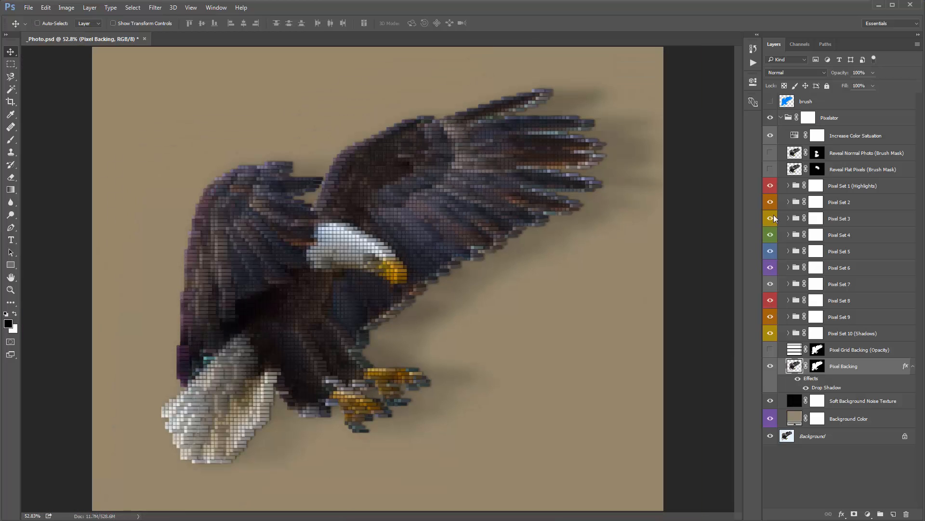
Step: Duplicate Pixel Set 5 below Pixel Set 10 (Shadows) and shift the copy up and left so pixels scatter beyond the wings
left_click(836, 238)
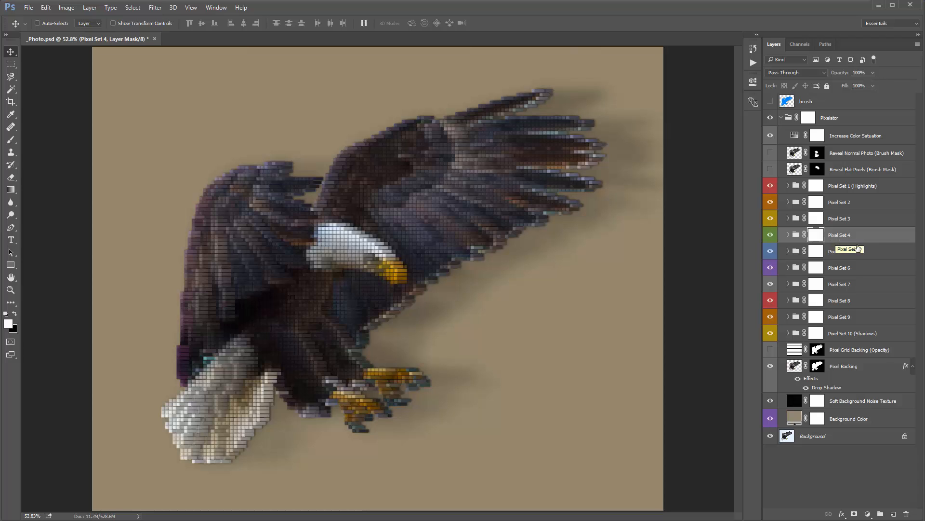
left_click(849, 253)
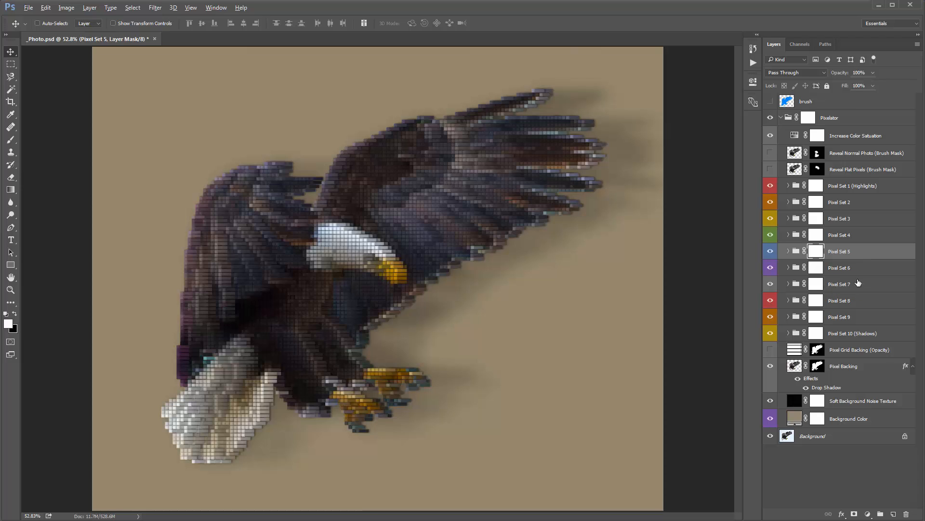
left_click_drag(842, 253, 864, 344)
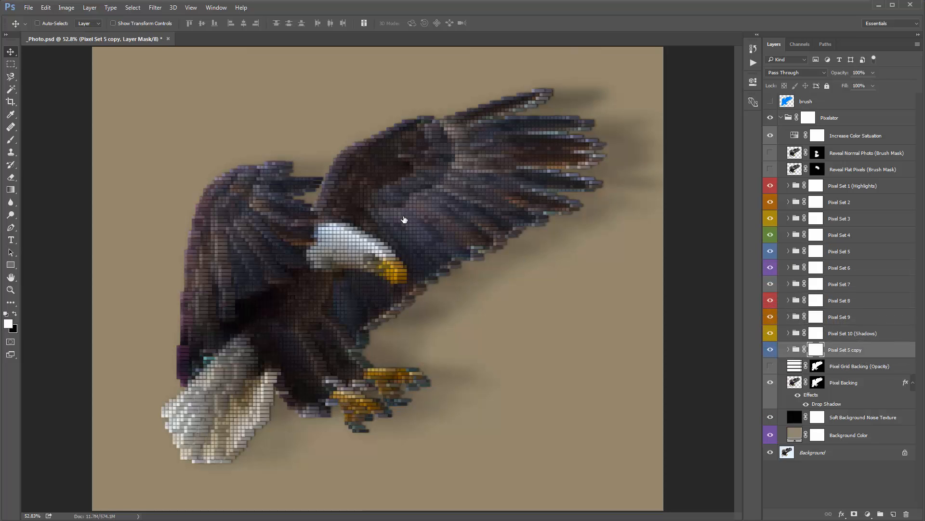
left_click_drag(392, 215, 355, 210)
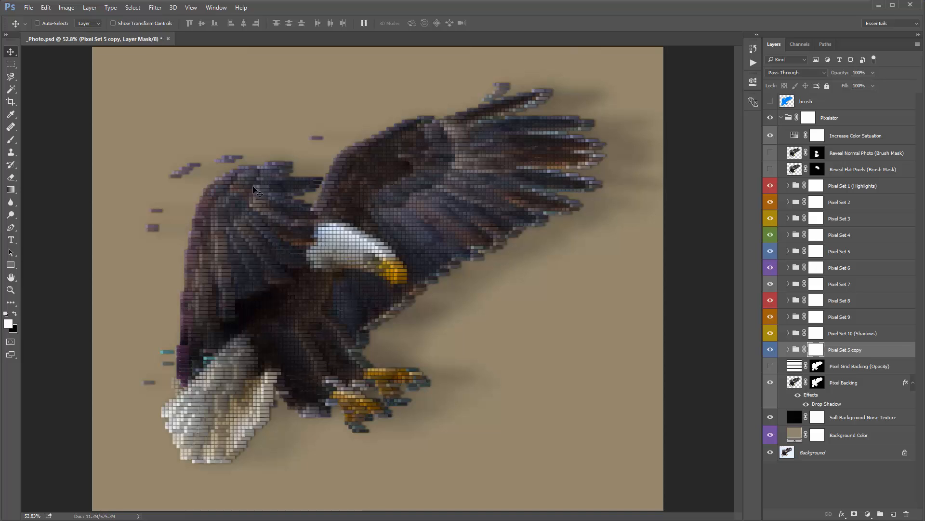
Step: Duplicate Pixel Set 6 below the Pixel Set 5 copy and offset it farther left and up from the eagle
left_click(860, 270)
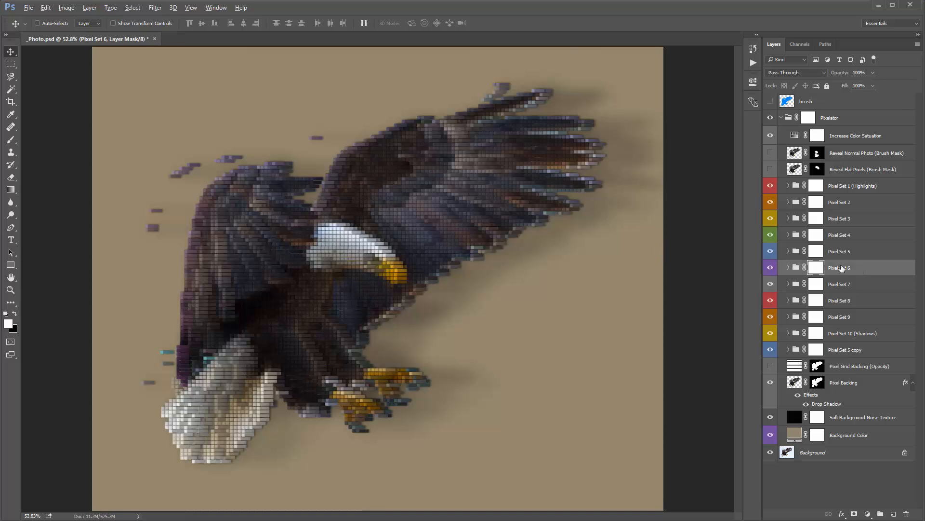
left_click_drag(842, 269, 877, 360)
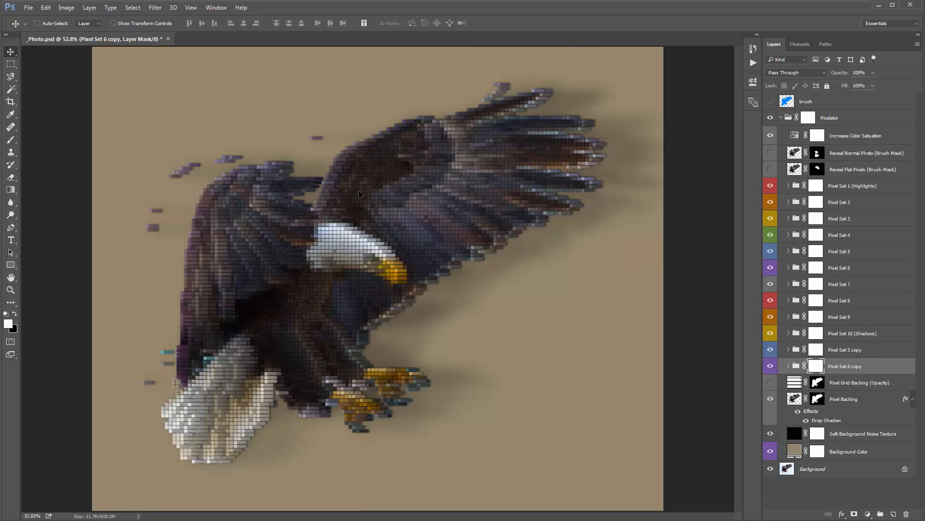
left_click_drag(336, 189, 328, 187)
left_click_drag(322, 184, 305, 183)
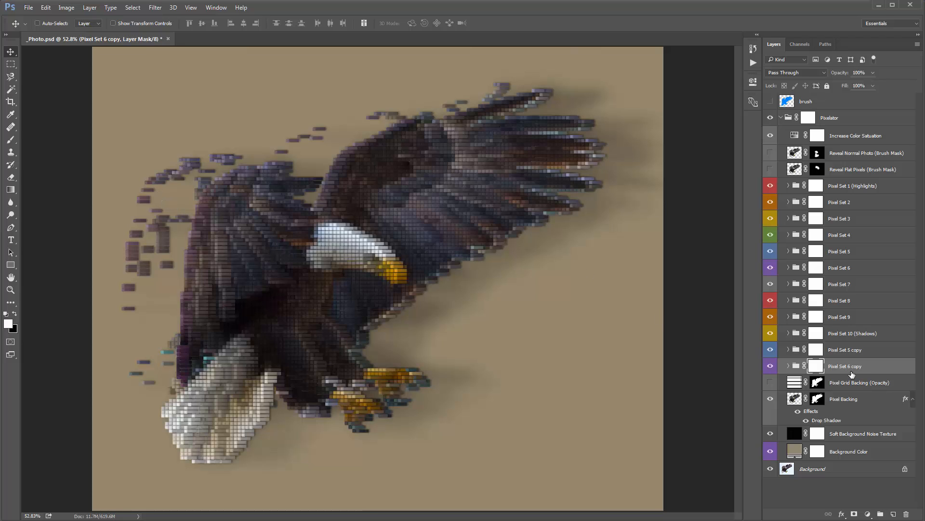
Step: Expand the Pixel Set 6 copy and raise its 6 - Shadow layer's opacity to 24%
left_click(796, 366)
left_click(789, 366)
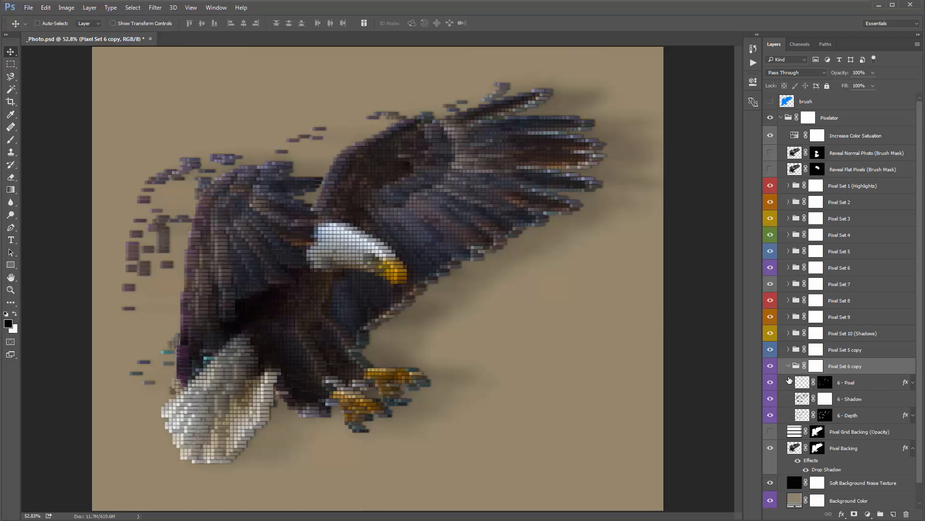
left_click(871, 400)
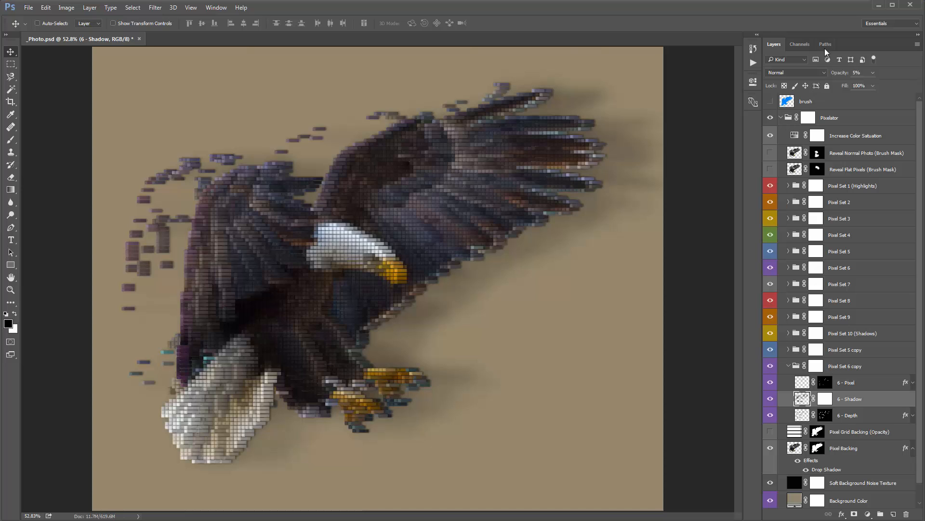
left_click_drag(833, 75, 841, 77)
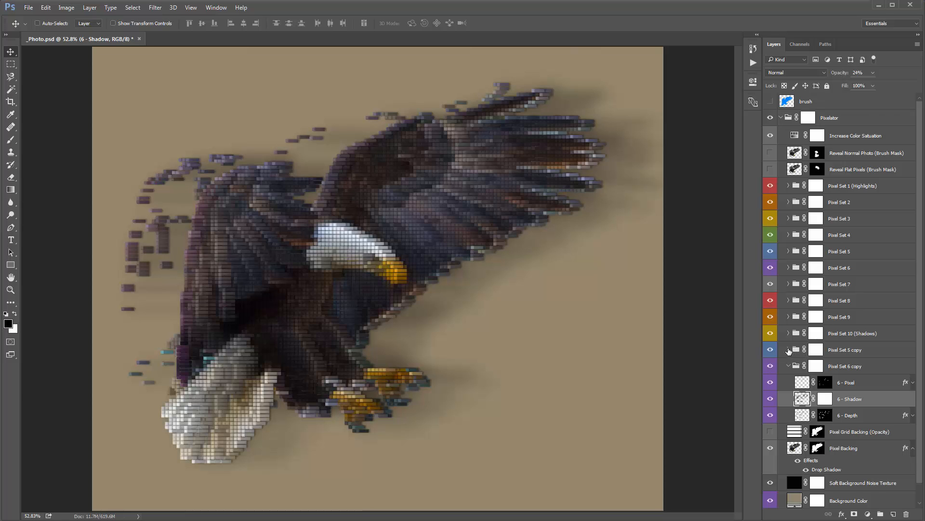
Step: Expand the Pixel Set 5 copy and raise the opacity of its 5 - Shadow layer
left_click(788, 349)
left_click(850, 382)
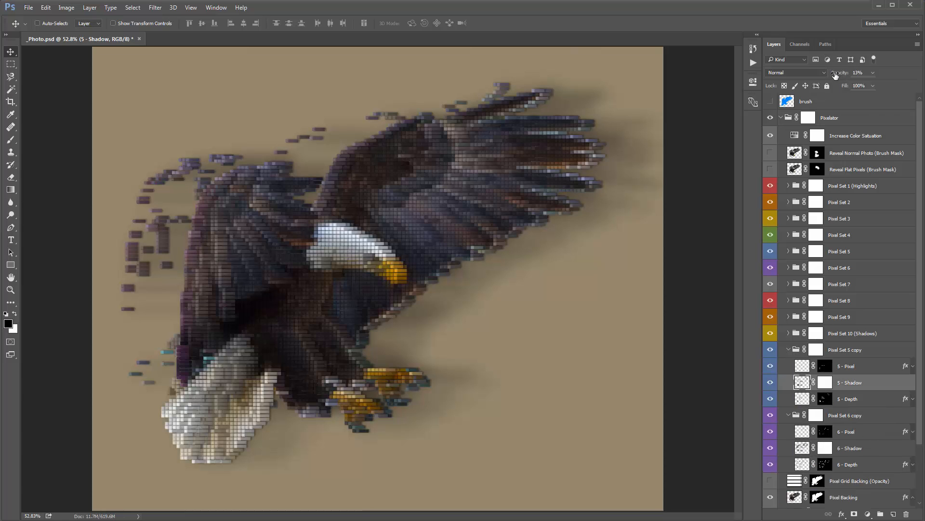
left_click_drag(835, 76, 842, 78)
Step: Collapse the Pixel Set 5 and Pixel Set 6 copies and delete both groups
left_click(788, 349)
left_click(788, 365)
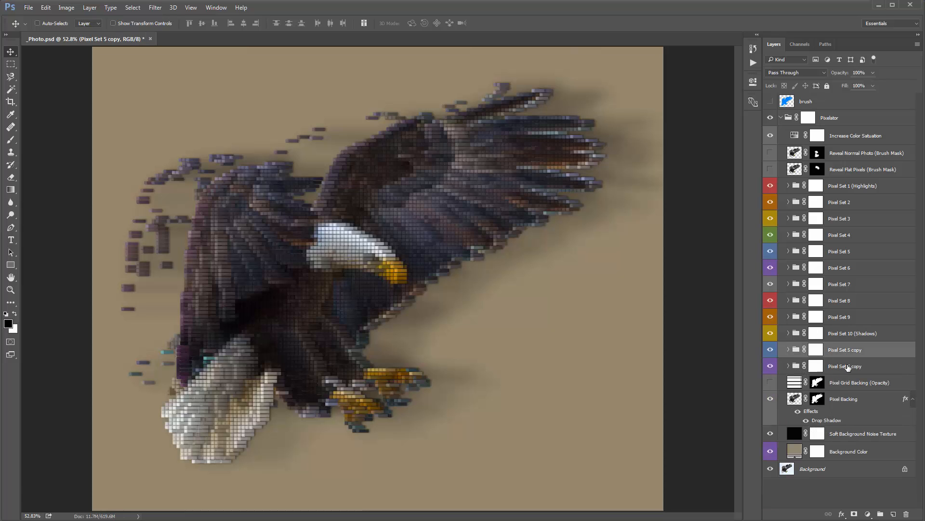
left_click(866, 368, "shift")
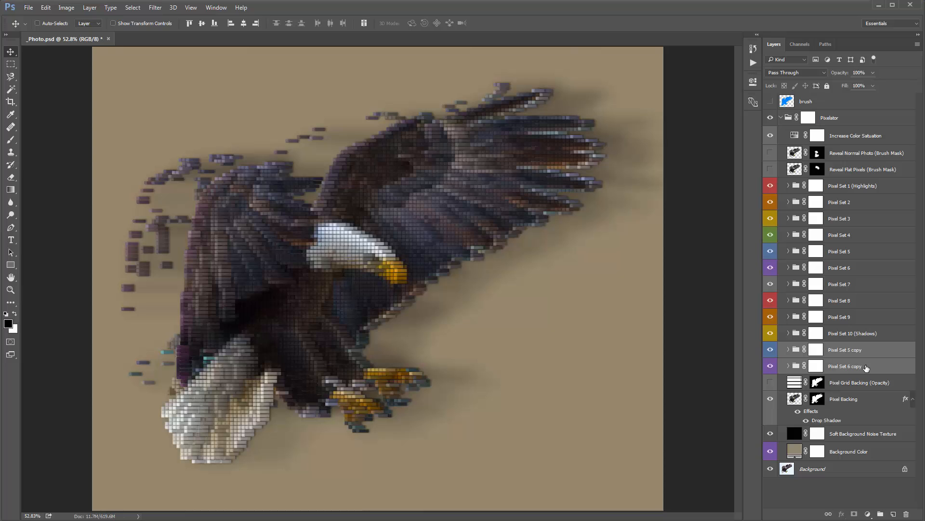
key("Delete")
Step: Open Pixel Sets 10, 9 and 8 in turn to hide their Shadow layers, and expand Pixel Set 7
left_click(789, 333)
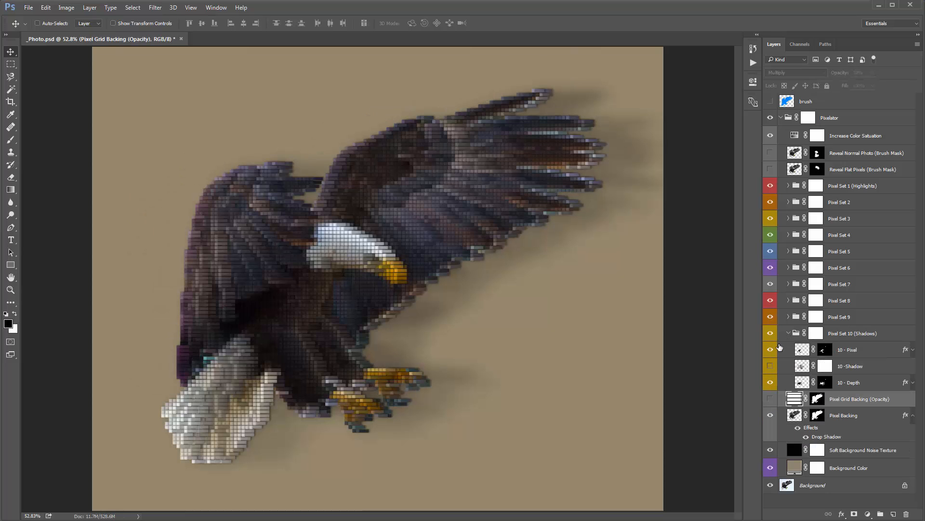
left_click(788, 333)
left_click(788, 317)
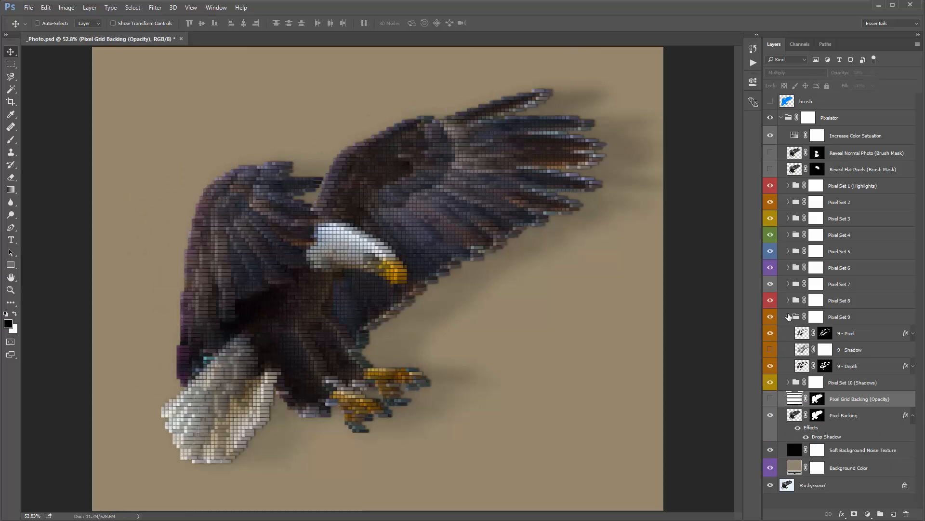
left_click(789, 316)
left_click(788, 301)
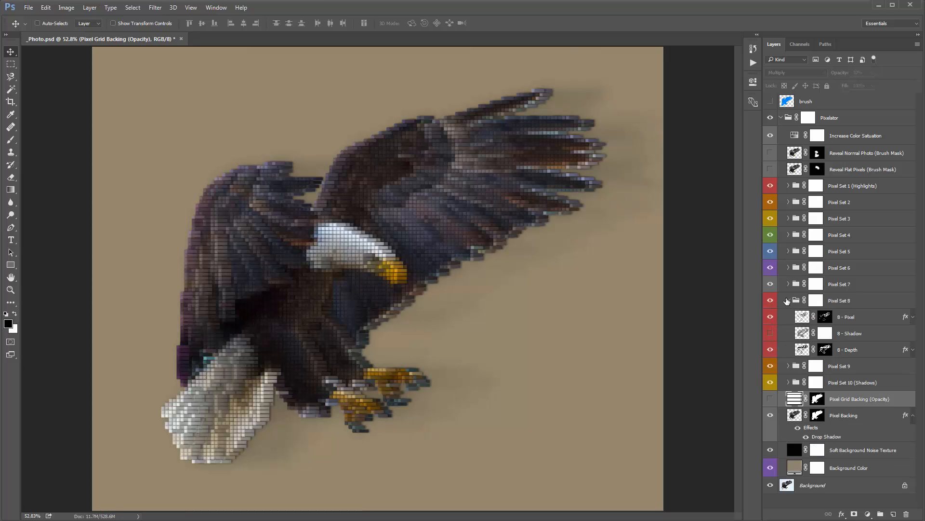
left_click(793, 300)
left_click(789, 283)
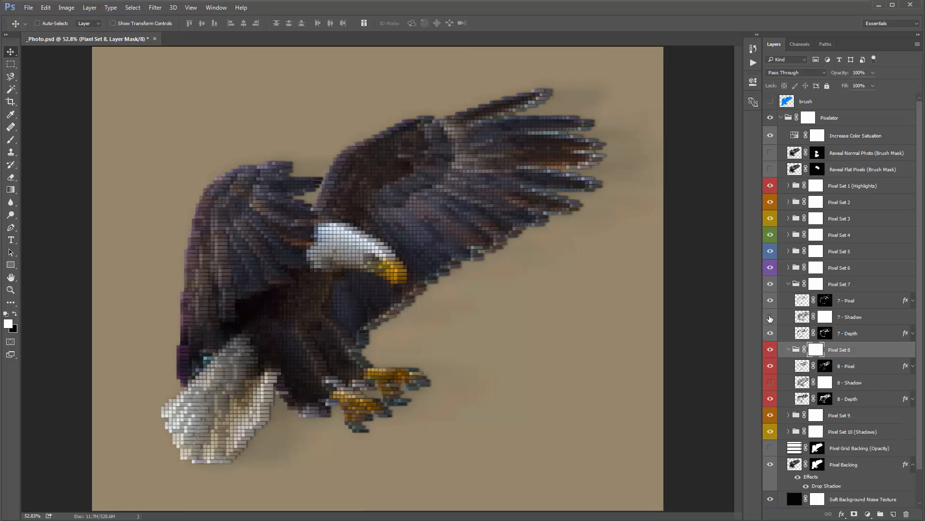
Step: Show the Shadow layers in Pixel Sets 8, 9 and 10 again and collapse the open pixel set groups
left_click(770, 382)
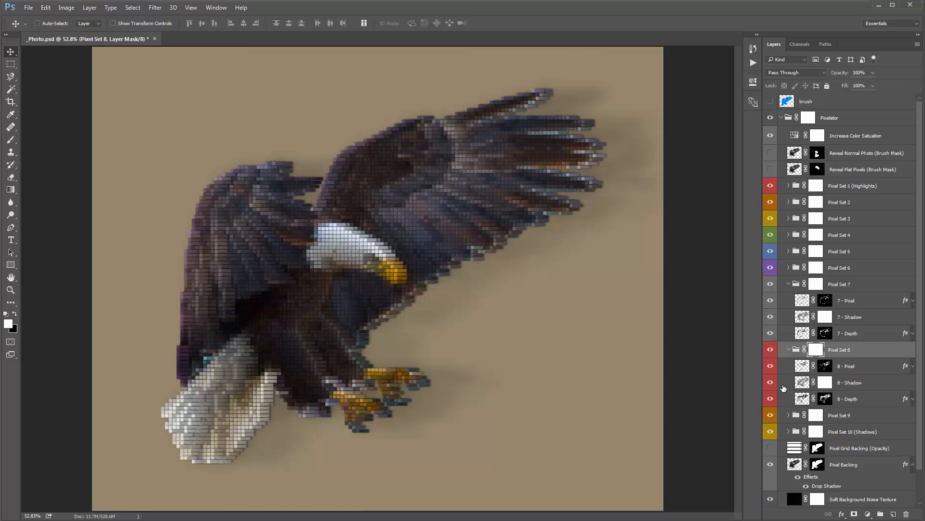
left_click(788, 284)
left_click(789, 300)
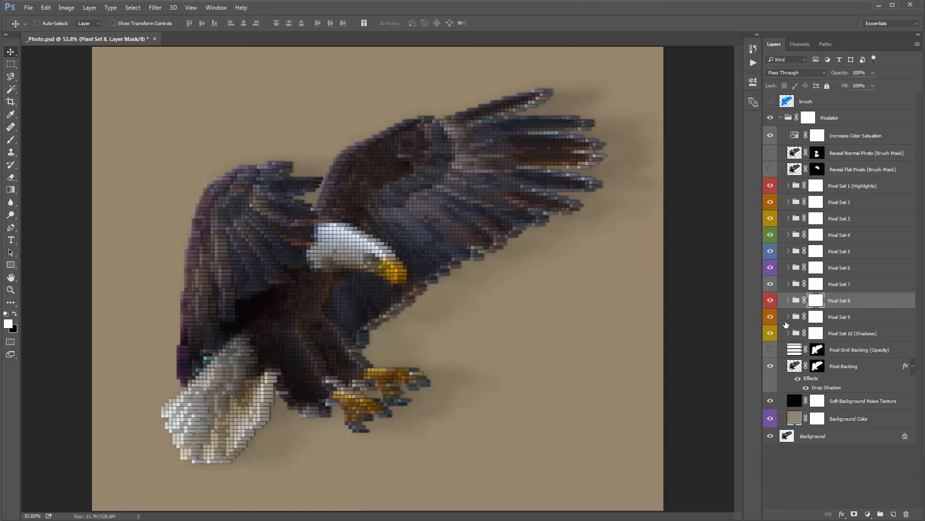
left_click(789, 316)
left_click(770, 349)
left_click(789, 317)
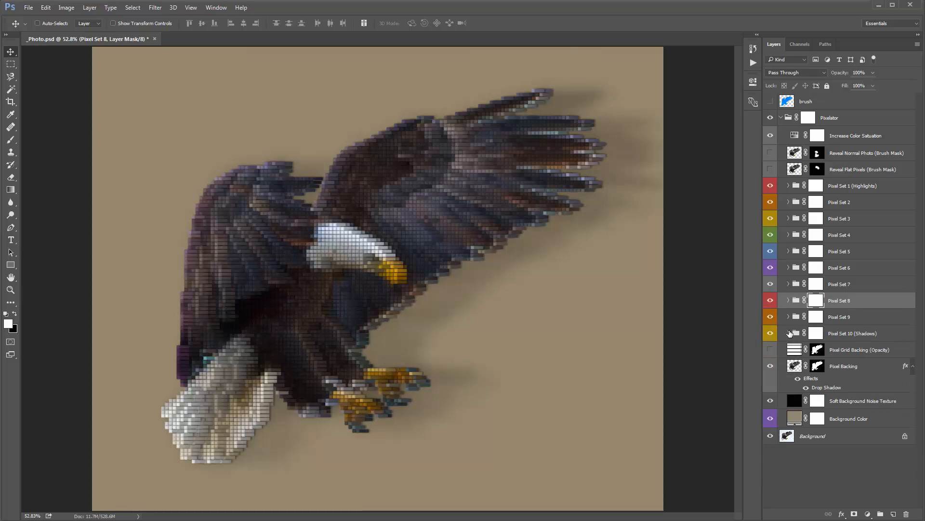
left_click(788, 333)
left_click(770, 366)
left_click(788, 333)
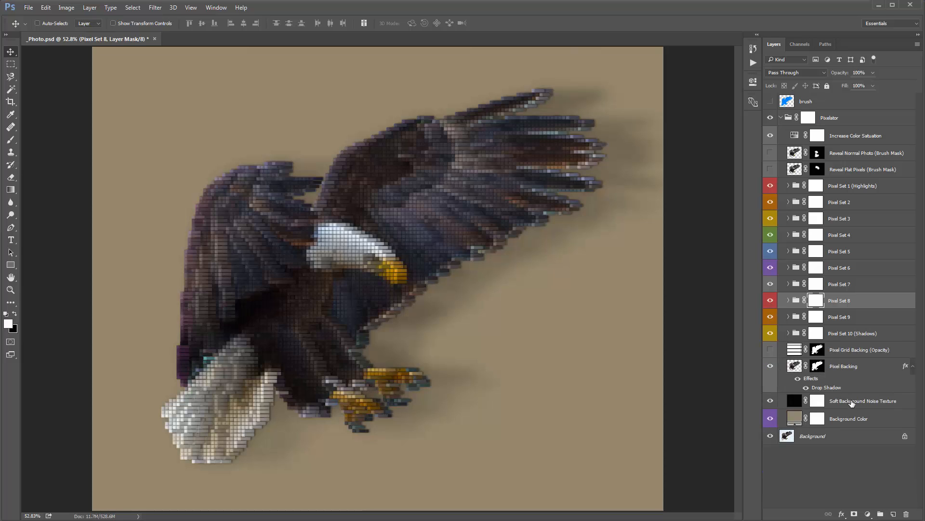
Step: Collapse the Pixel Backing effects and change the Background Color fill to light blue #8aafd2
left_click(851, 402)
left_click(912, 366)
left_click(792, 400)
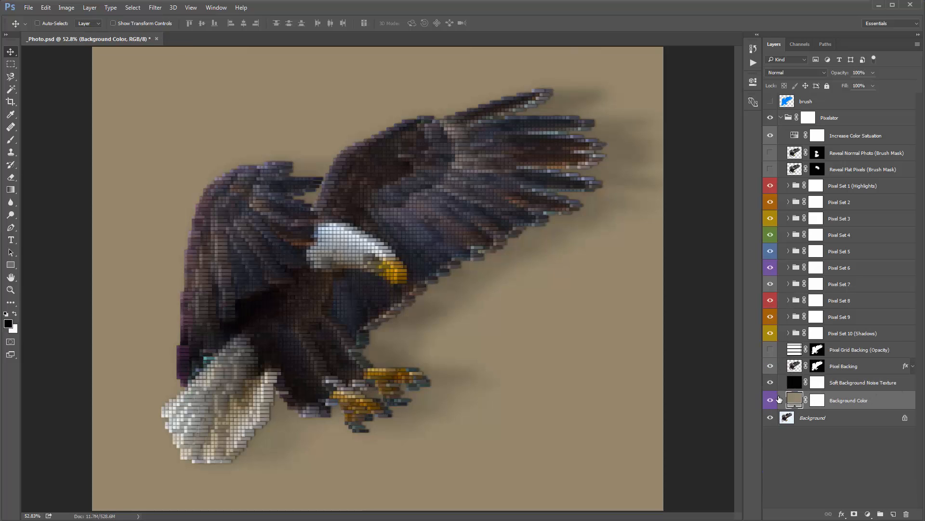
double_click(792, 402)
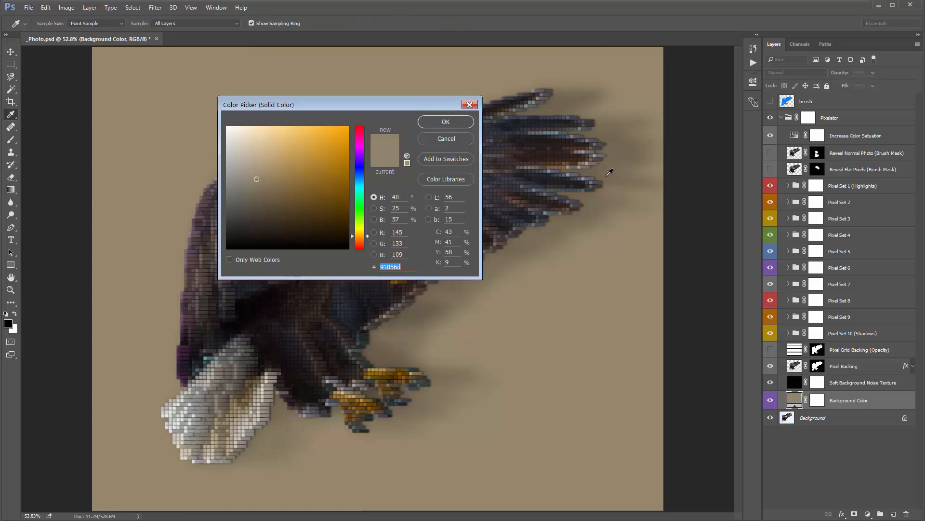
left_click_drag(397, 109, 523, 115)
left_click_drag(489, 191, 489, 183)
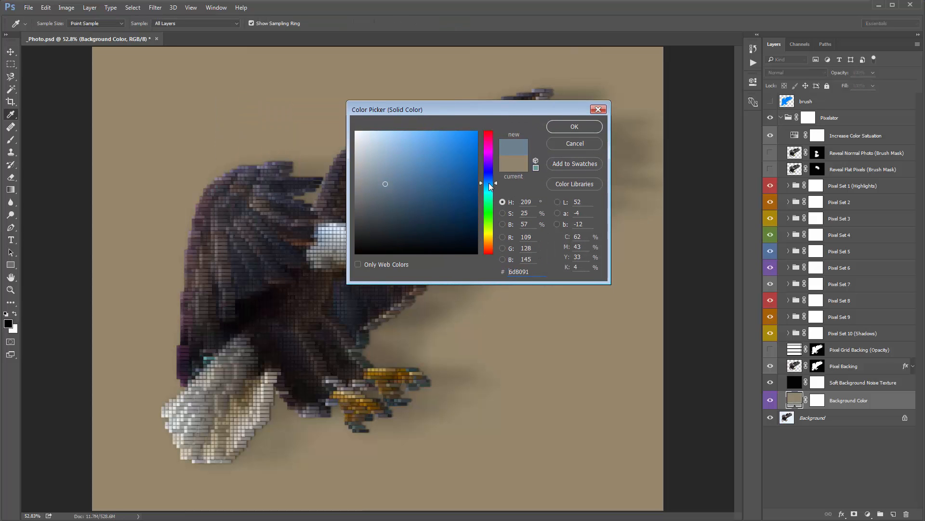
left_click(397, 152)
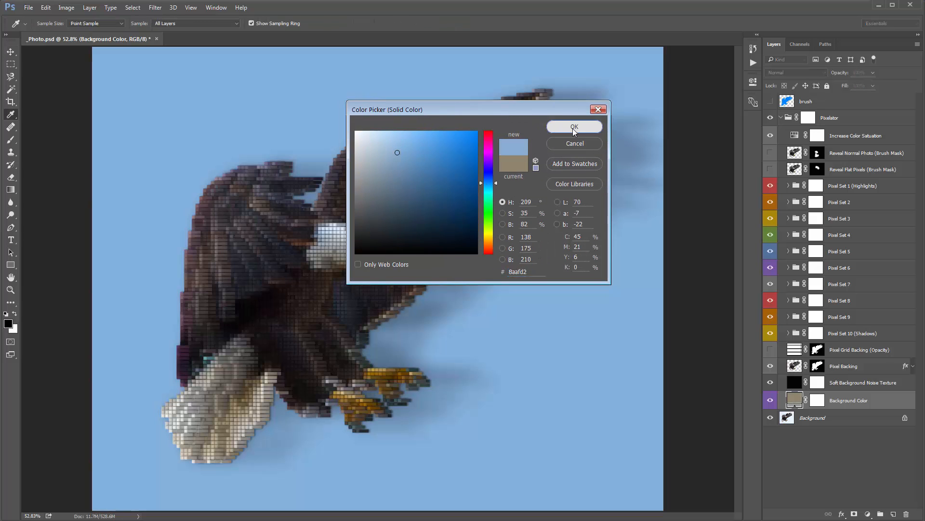
left_click(573, 128)
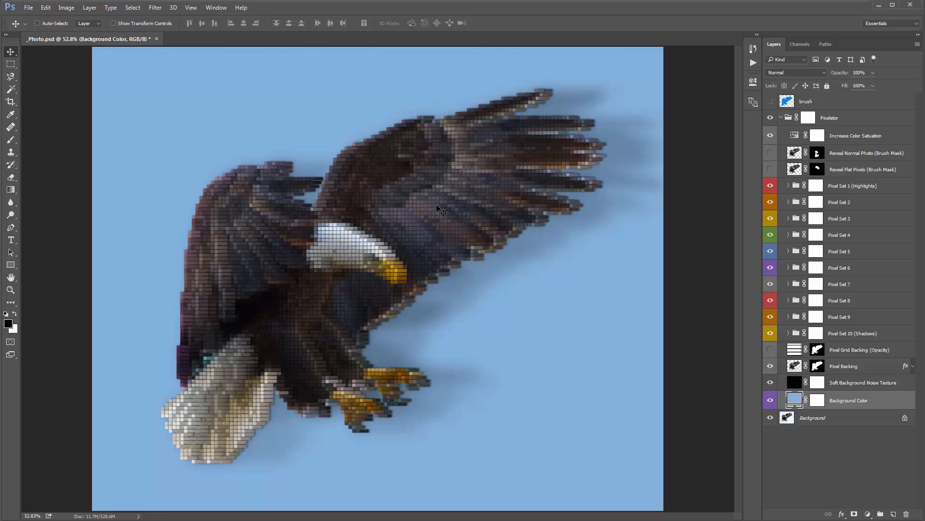
Step: Hide the Soft Background Noise Texture and Background Color layers and inspect the eagle's left wing edge against the original Background
left_click(846, 387)
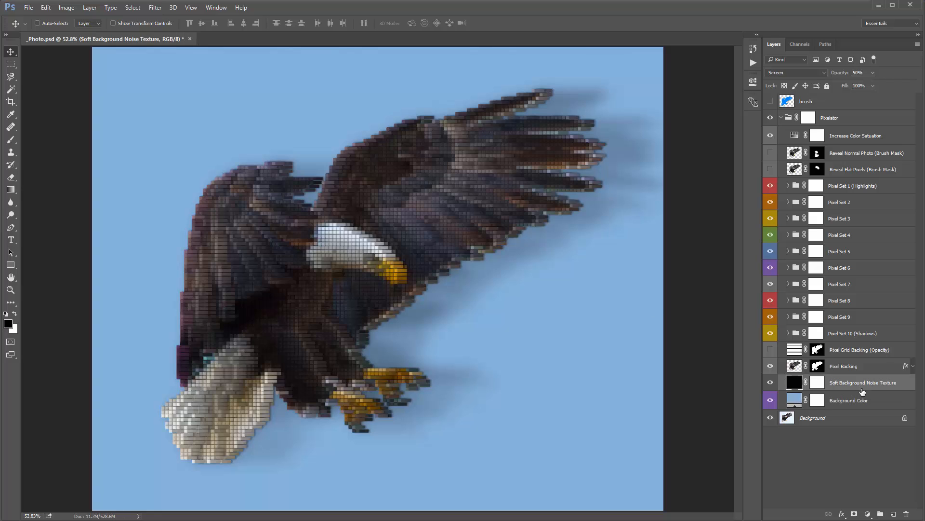
left_click(770, 382)
left_click(770, 400)
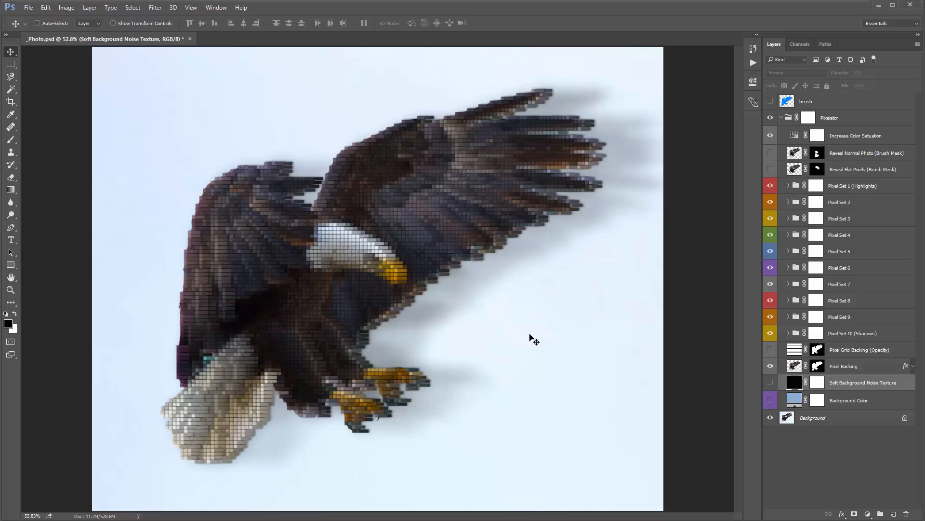
left_click(831, 420)
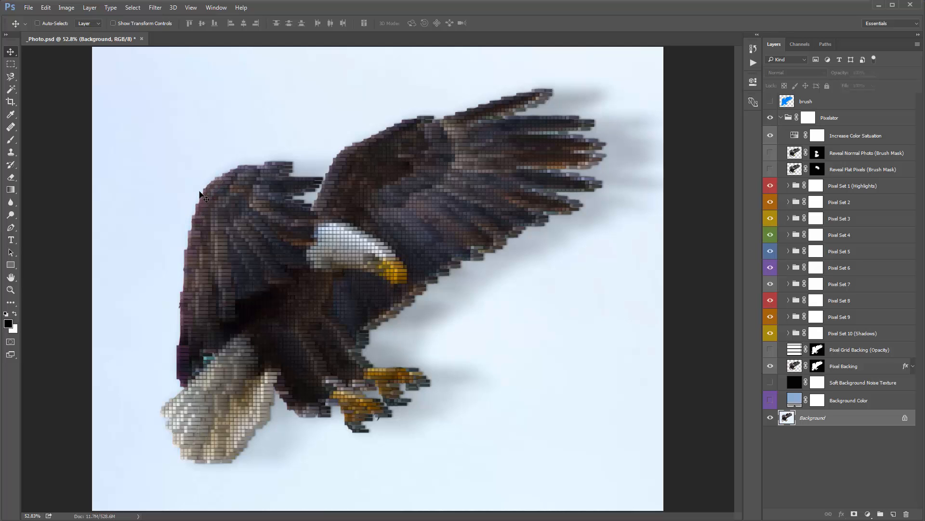
key("z")
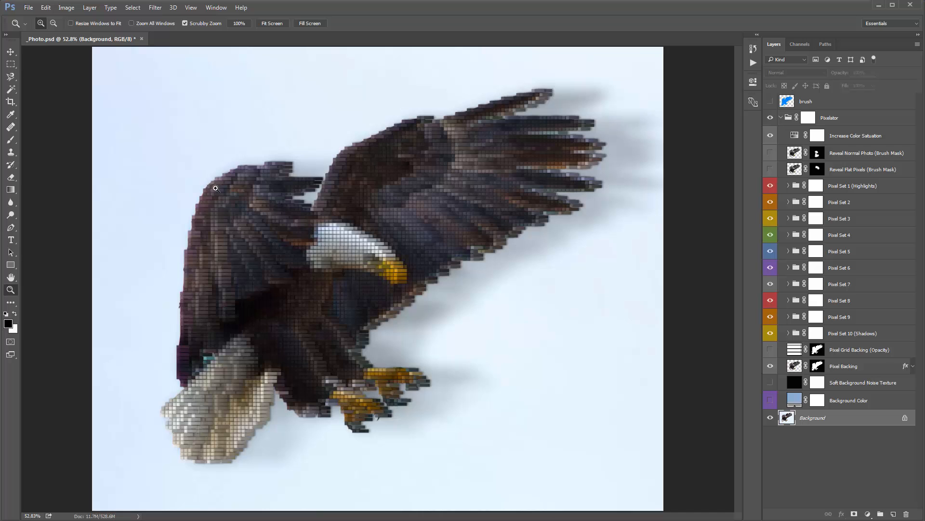
left_click_drag(216, 188, 252, 190)
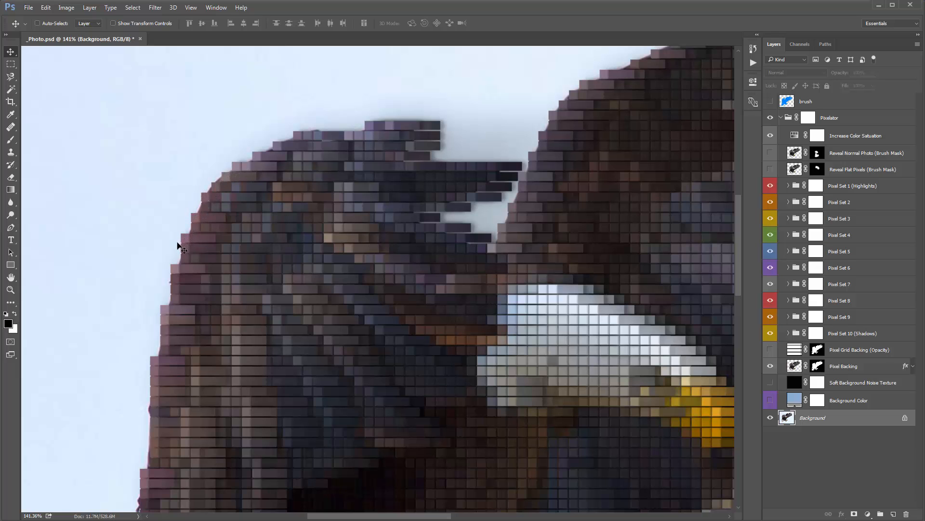
key("ctrl+0")
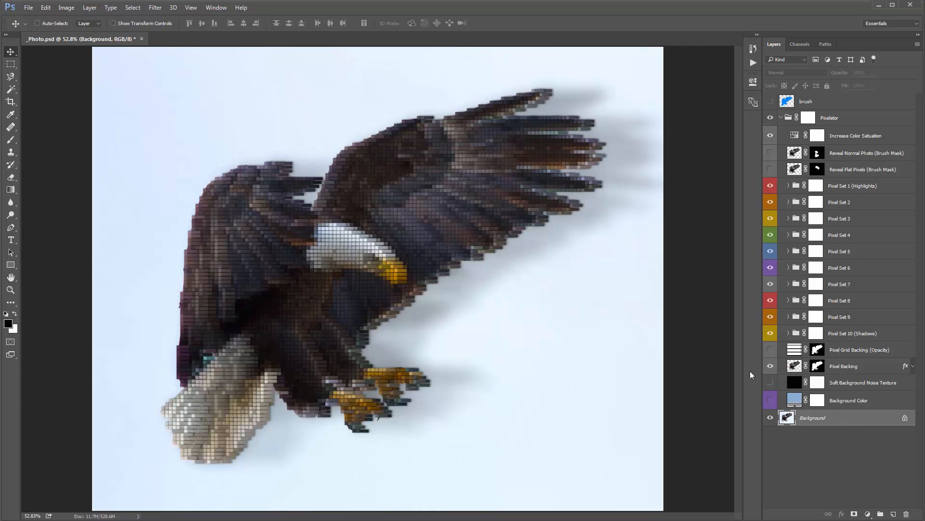
Step: Add a new layer directly above Background and set the Clone Stamp tool to sample All Layers
key("ctrl+shift+n")
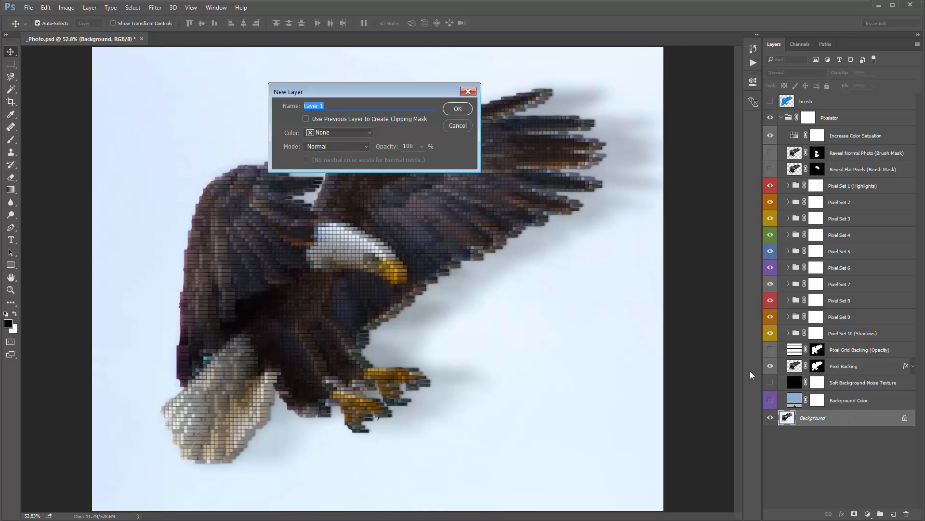
key("Return")
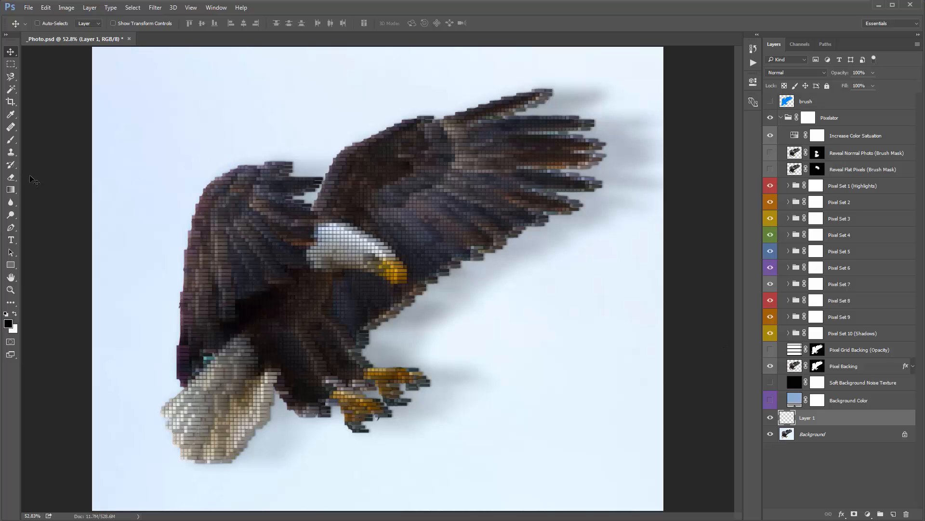
left_click(9, 153)
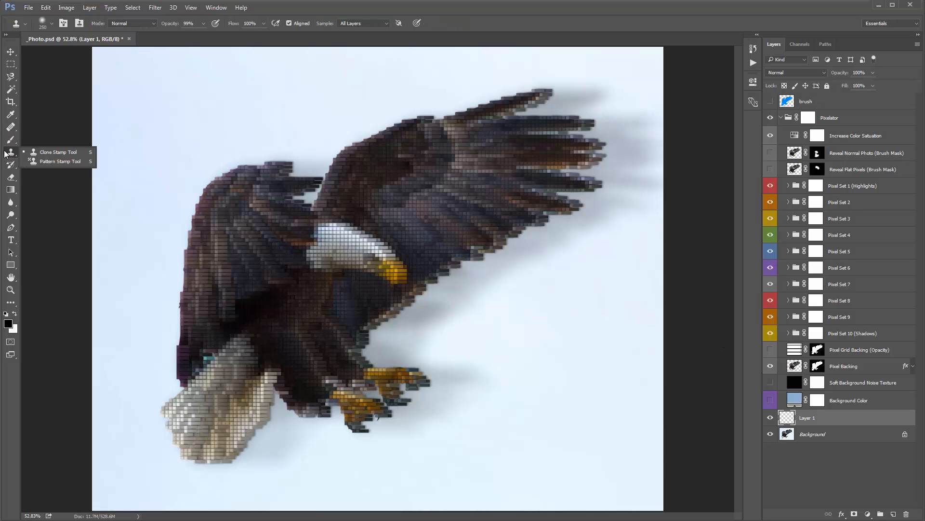
left_click(55, 152)
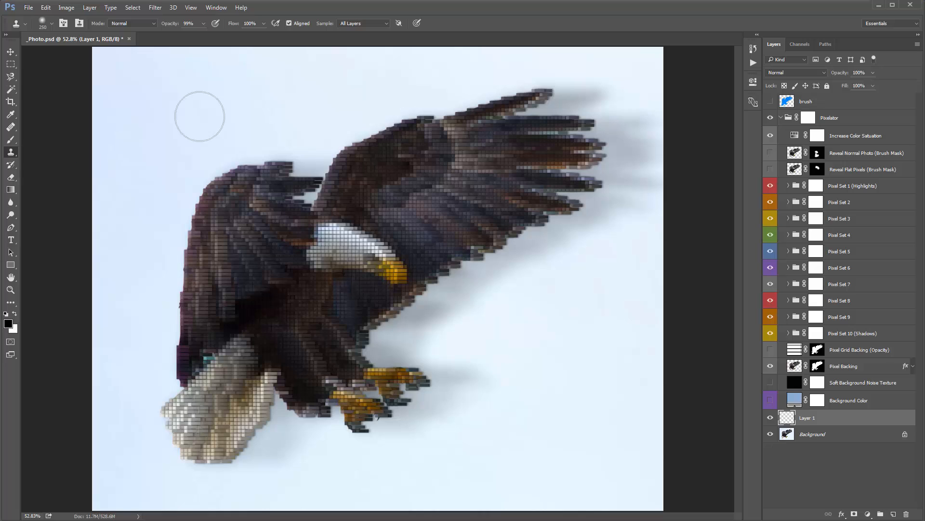
left_click(368, 24)
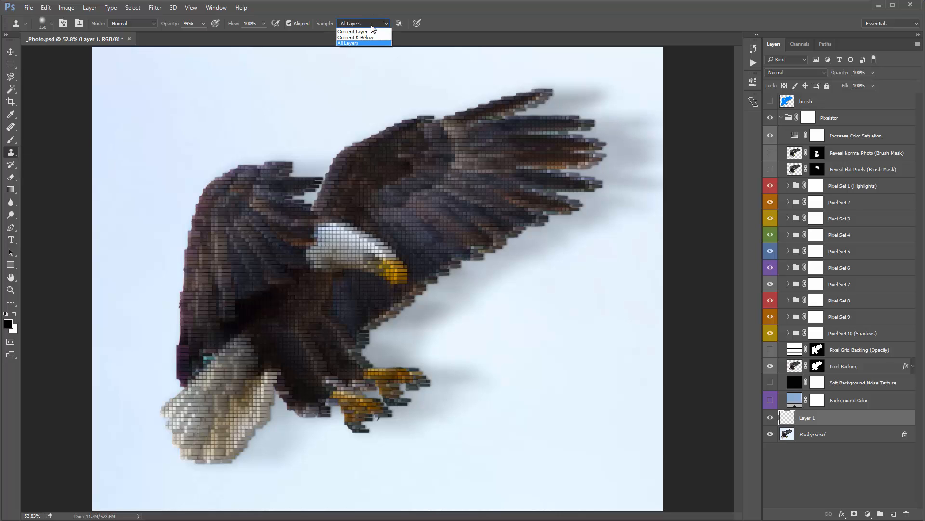
left_click(357, 42)
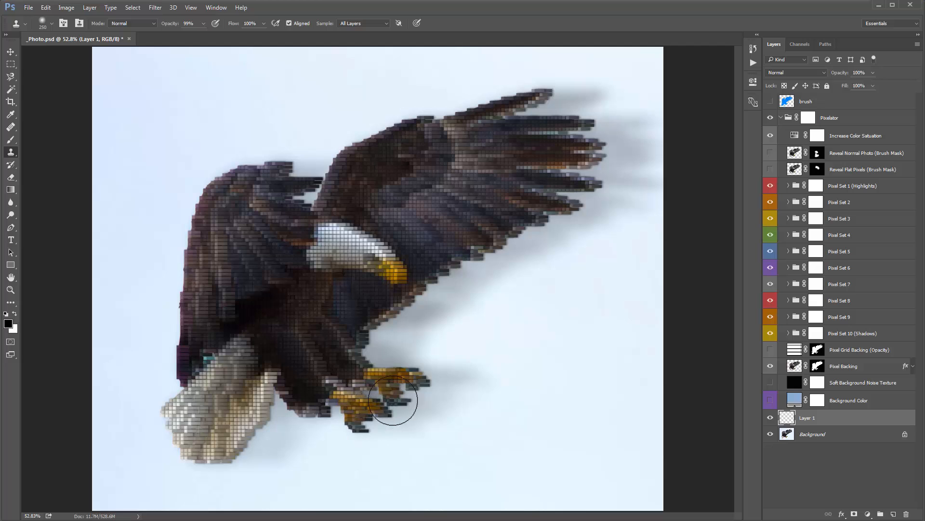
Step: Clone clean sky on the new layer around the talons, the left wing edge and the upper wing
left_click_drag(374, 395, 359, 402)
left_click(169, 172, "alt")
mouse_move(181, 266)
left_mouse_down()
mouse_move(166, 320)
mouse_move(166, 366)
mouse_move(169, 269)
mouse_move(187, 204)
left_mouse_up()
left_click(422, 83, "alt")
mouse_move(520, 95)
left_mouse_down()
mouse_move(402, 123)
mouse_move(333, 161)
mouse_move(325, 146)
mouse_move(318, 184)
left_mouse_up()
left_click(318, 133, "alt")
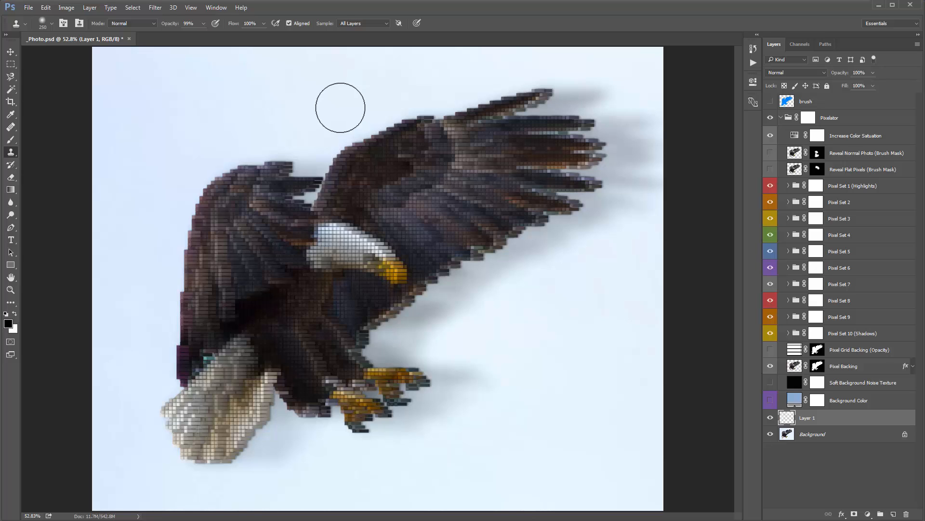
Step: Delete the cloned retouching layer and show the Background Color and Soft Background Noise Texture layers again
key("v")
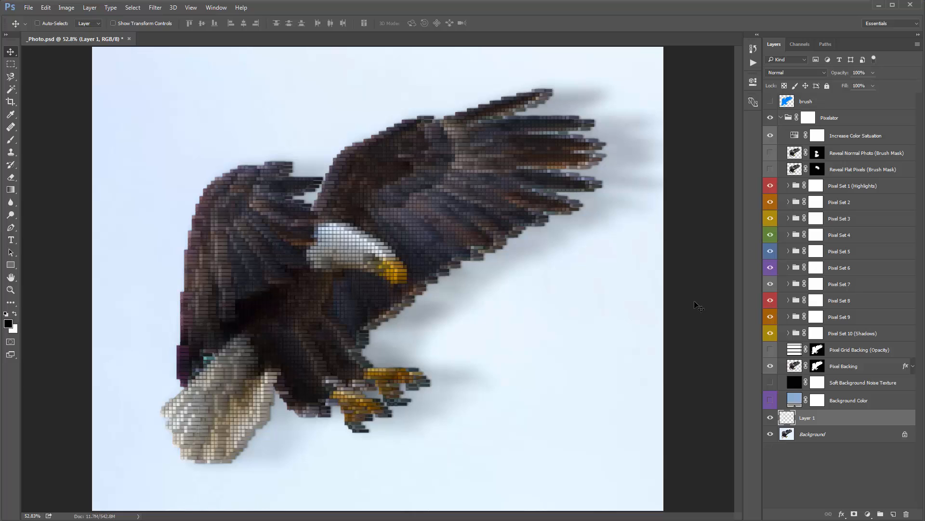
key("Delete")
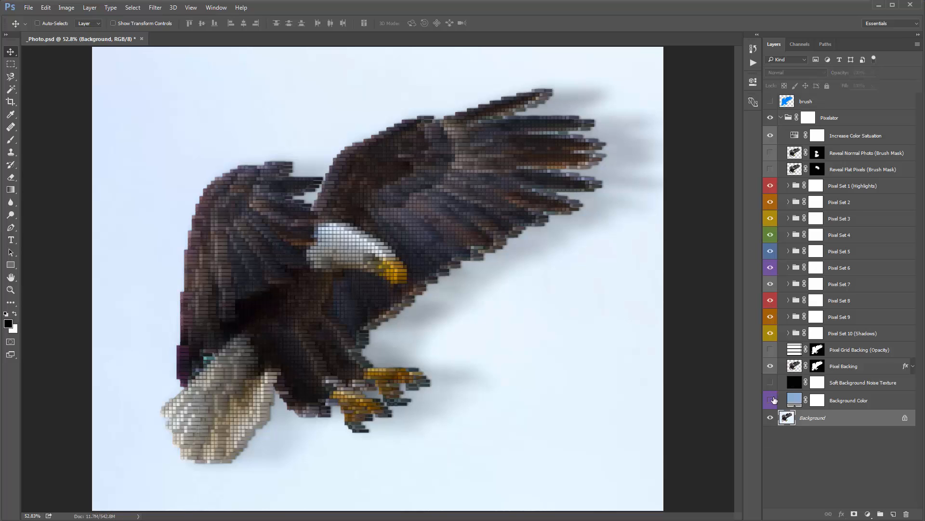
left_click(772, 400)
left_click(770, 383)
left_click(869, 385)
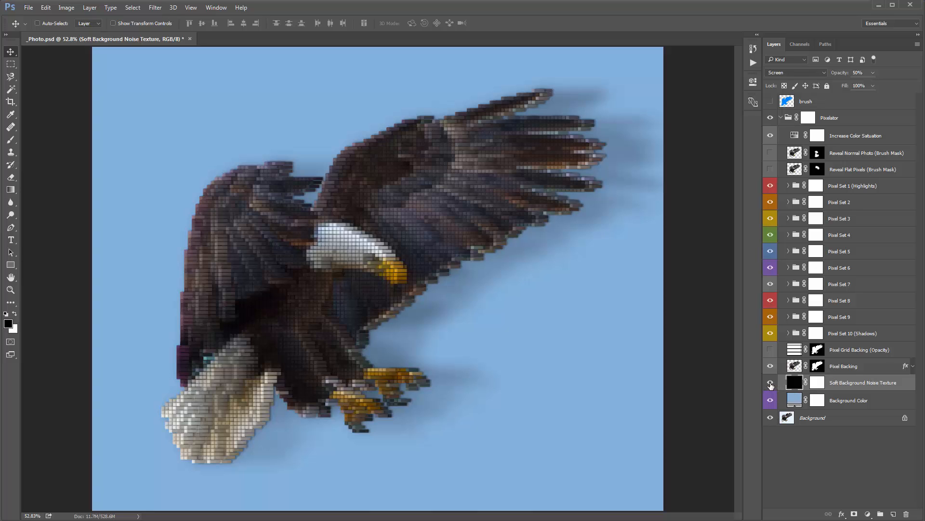
Step: Hide the Soft Background Noise Texture, Background Color and Background layers, and save and close the eagle document
left_click_drag(771, 386, 772, 420)
left_click(771, 418)
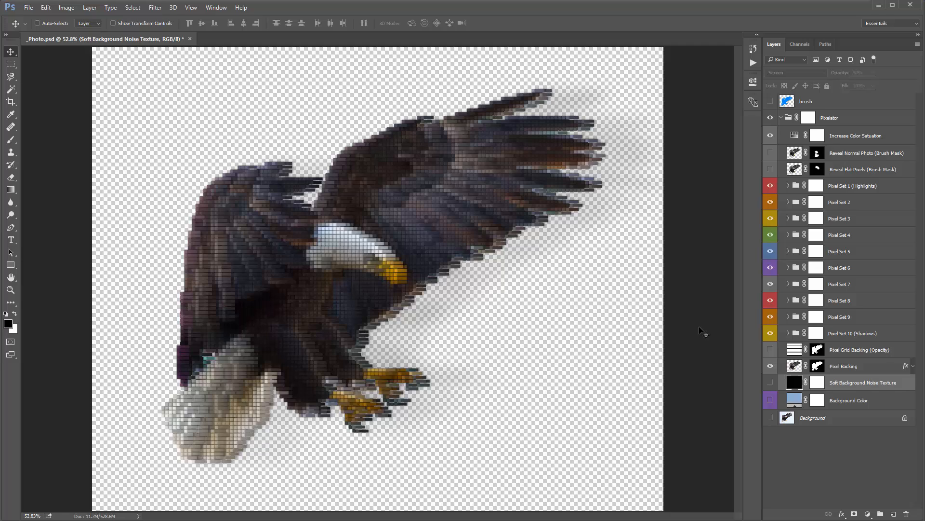
key("ctrl+s")
key("ctrl+w")
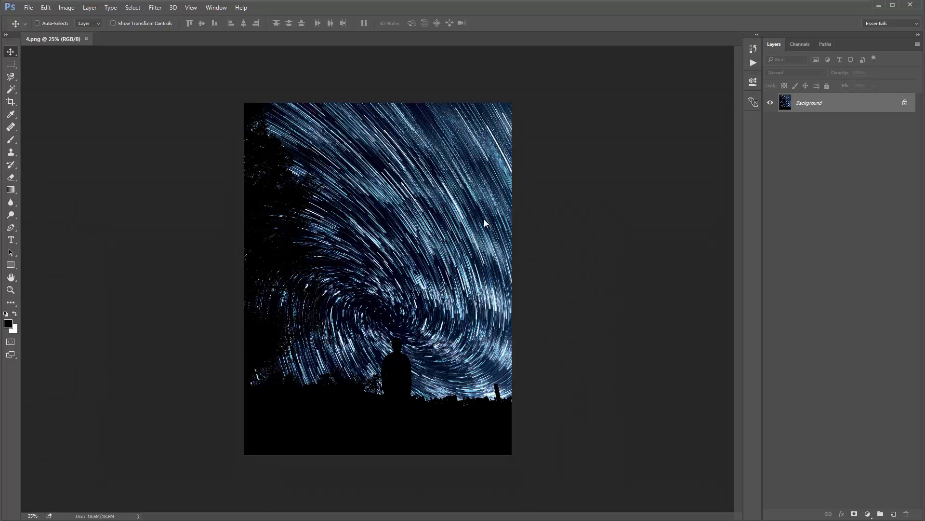
Step: Create a layer named brush filled with black above the star-trail photo and display the recorded actions
key("ctrl+0")
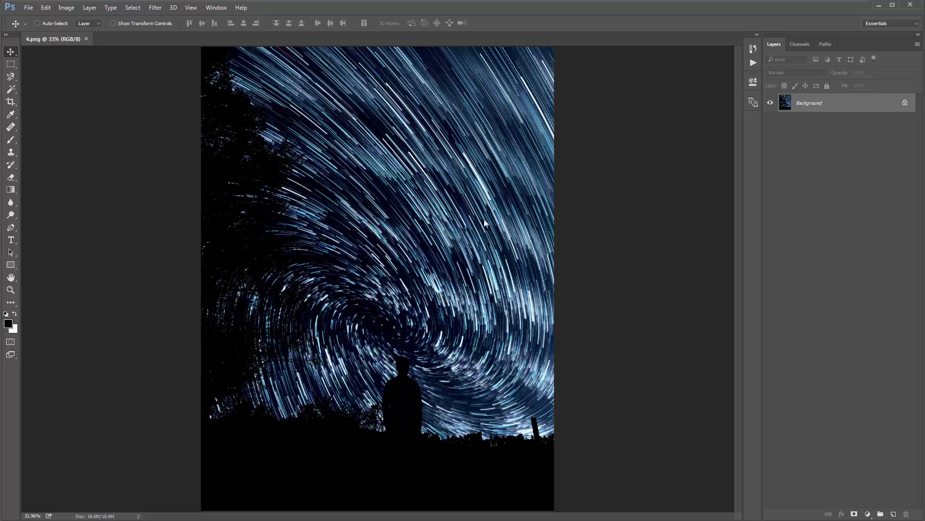
key("ctrl+shift+n")
type("brush")
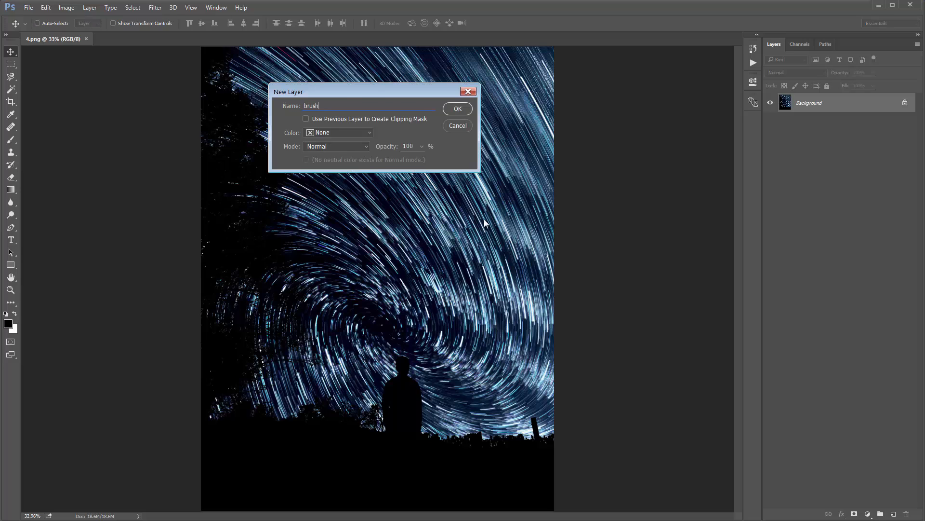
key("Return")
key("alt+BackSpace")
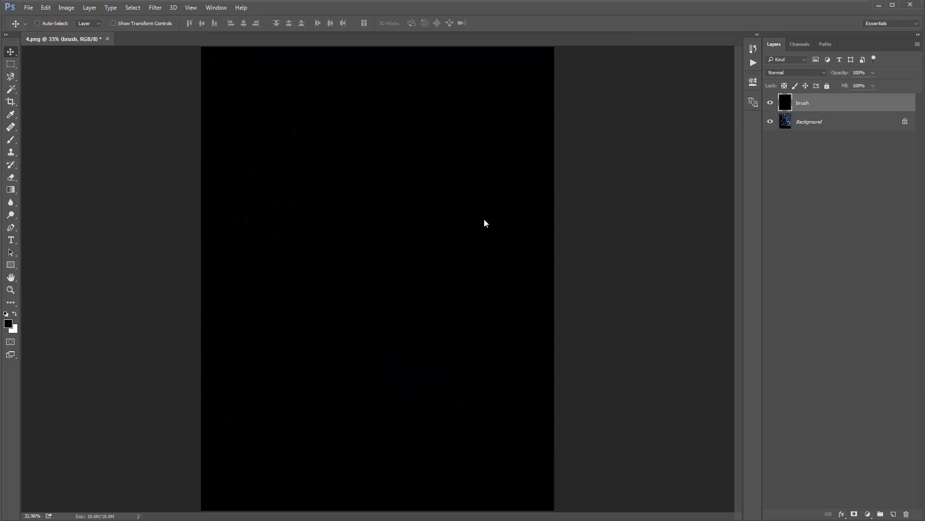
left_click(752, 63)
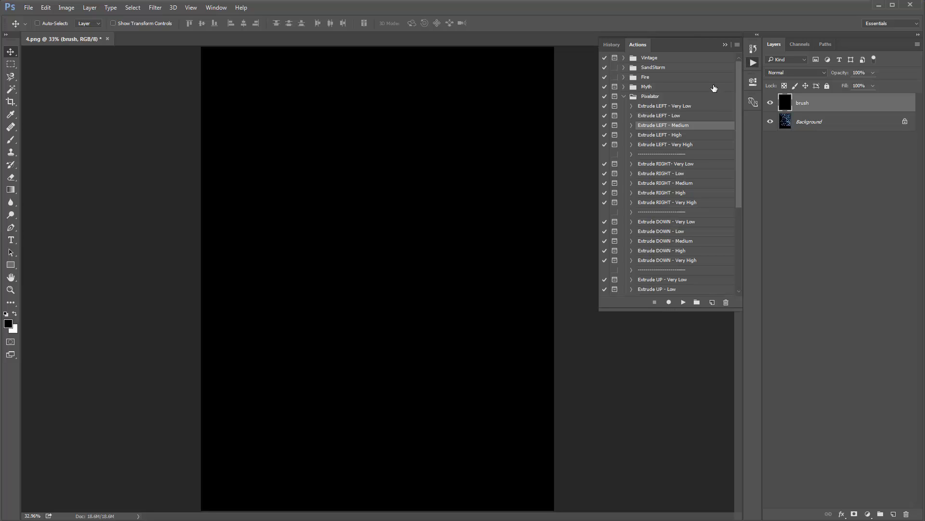
Step: Run the Extrude RIGHT - High action from the Pixelator set on the star-trail photo
scroll(682, 166, "down", 1)
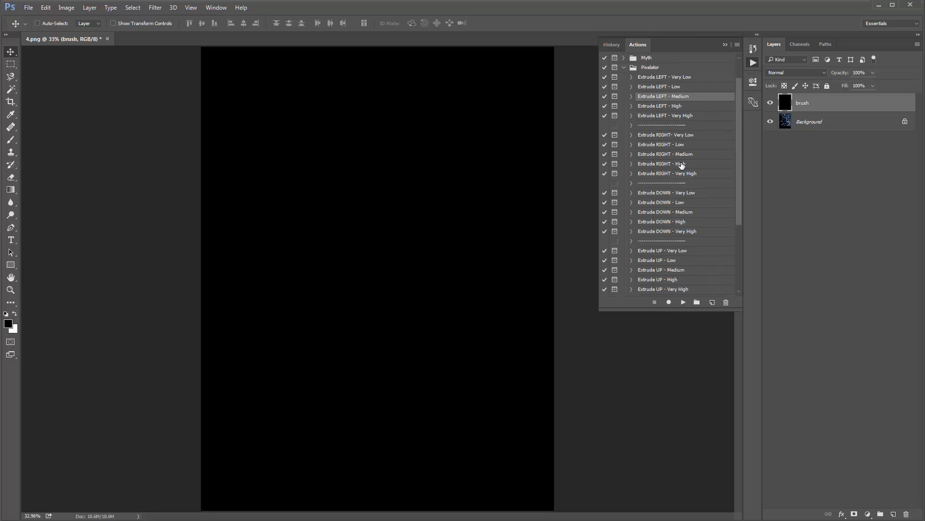
scroll(681, 165, "up", 1)
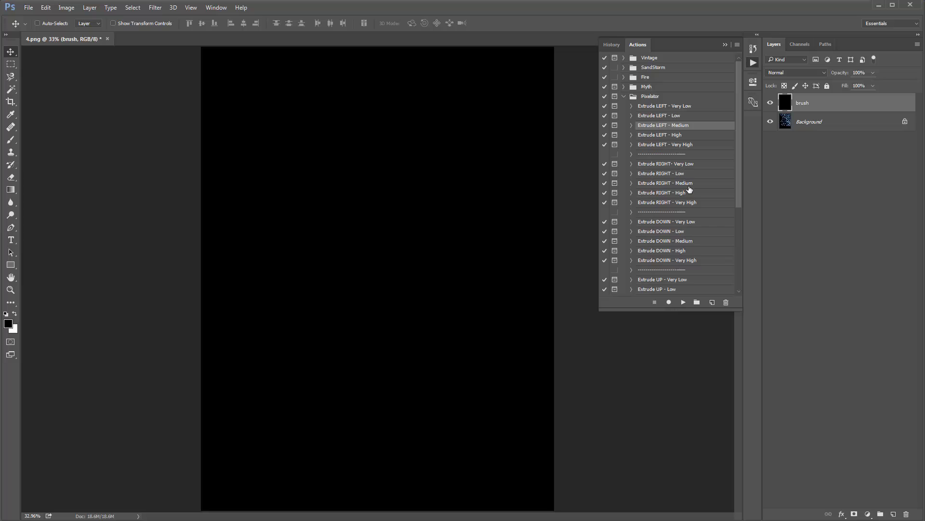
scroll(688, 186, "down", 1)
left_click(687, 174)
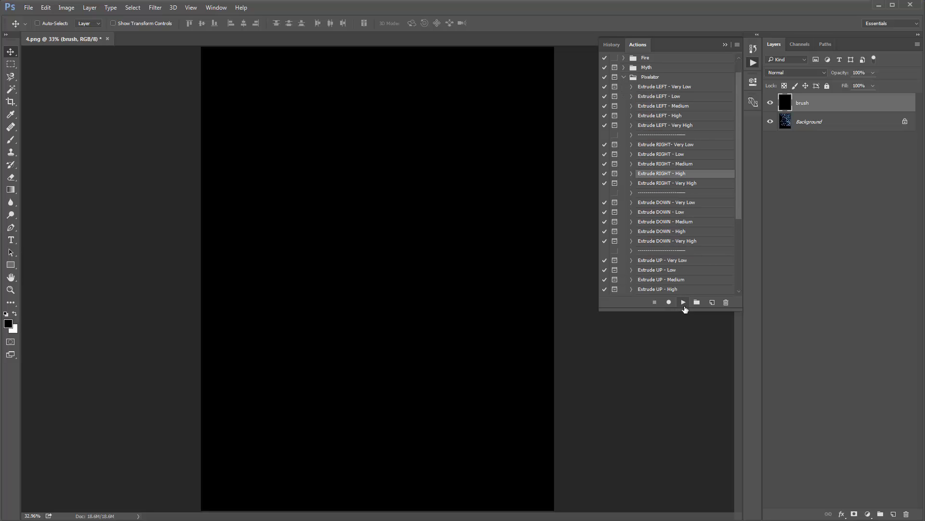
left_click(683, 302)
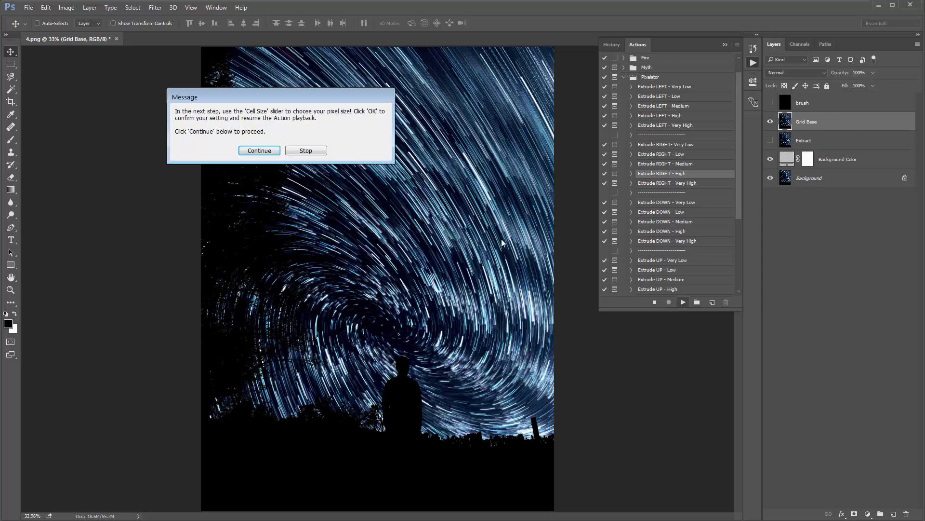
Step: Set the Mosaic cell size to 13 square and accept the action's remaining prompts to generate the Pixelator effect
key("Return")
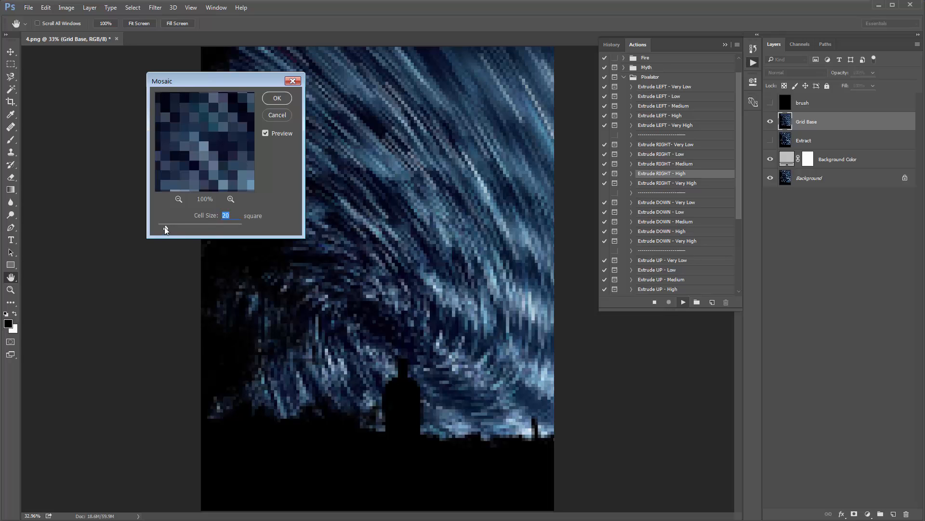
left_click_drag(164, 226, 163, 226)
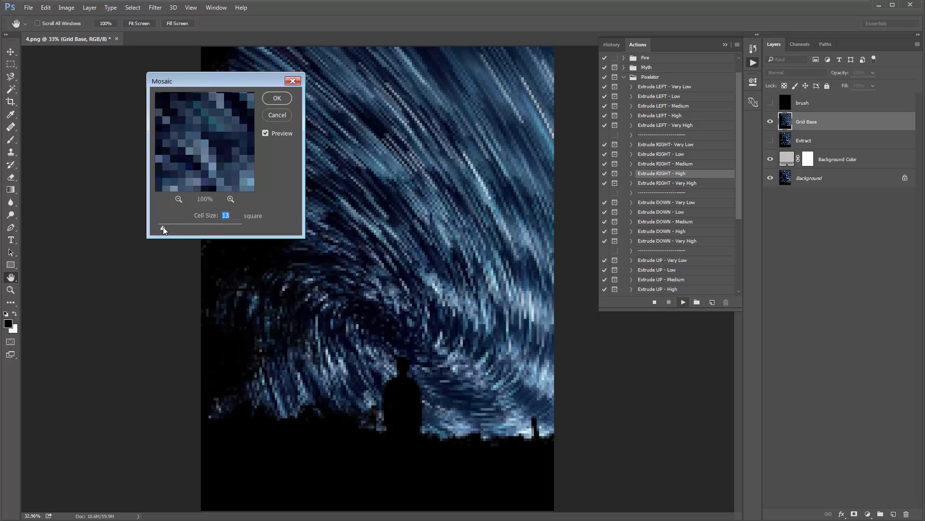
key("Return")
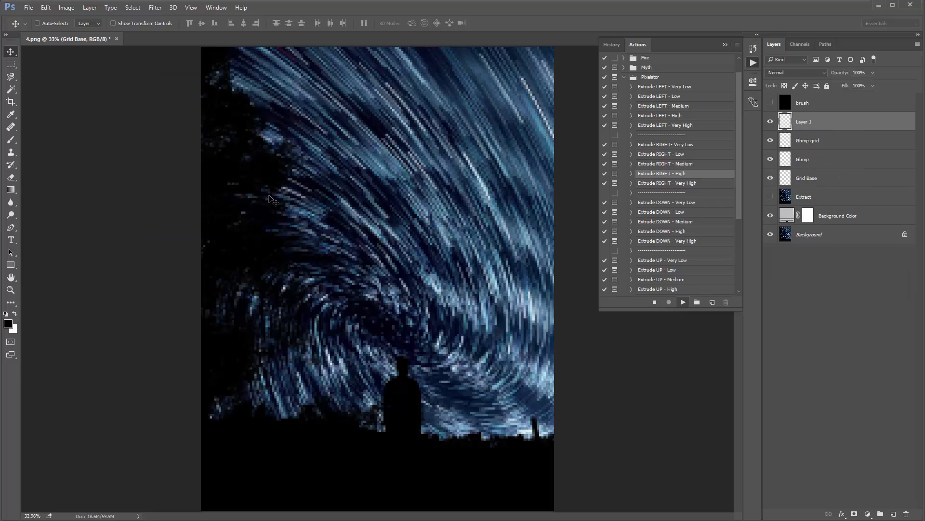
key("Return")
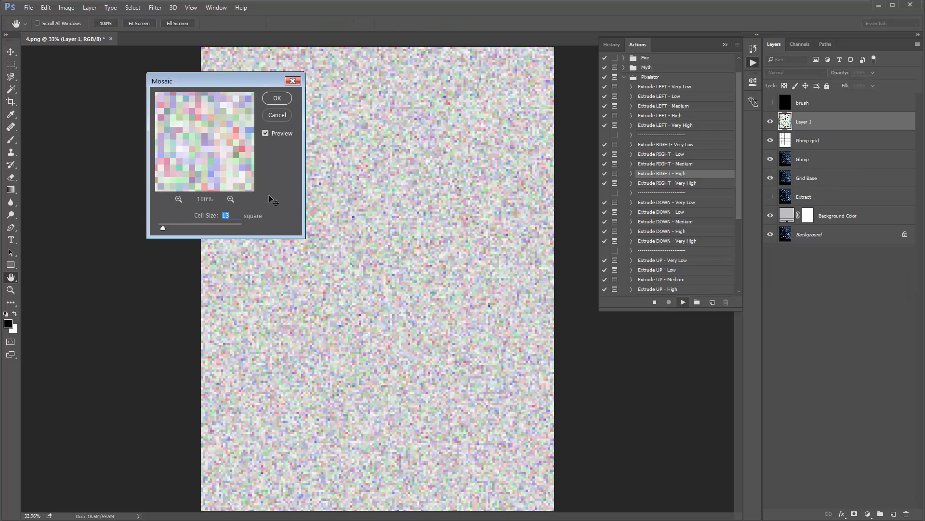
key("Return")
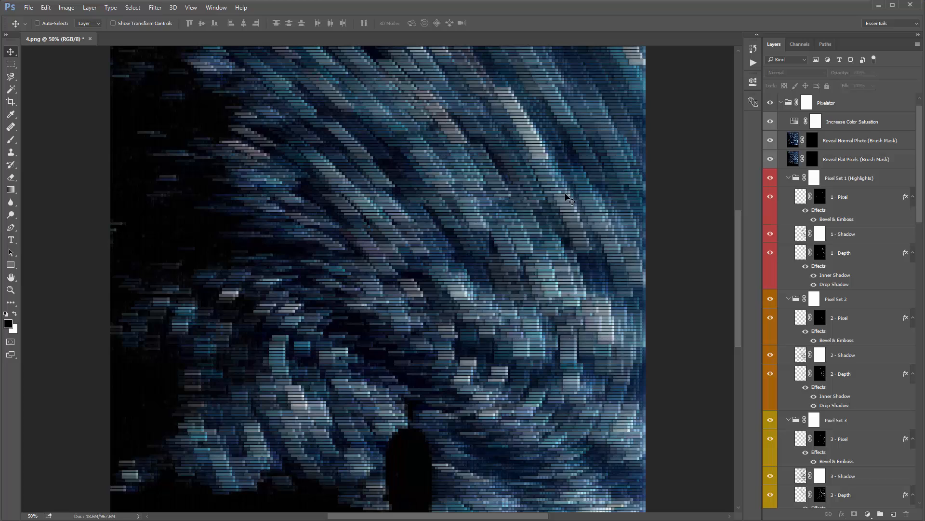
left_click_drag(566, 197, 563, 290)
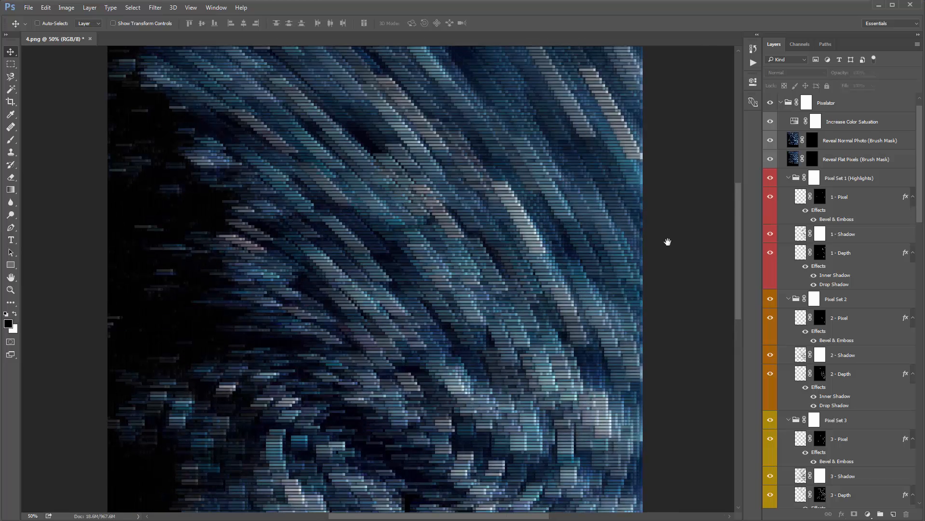